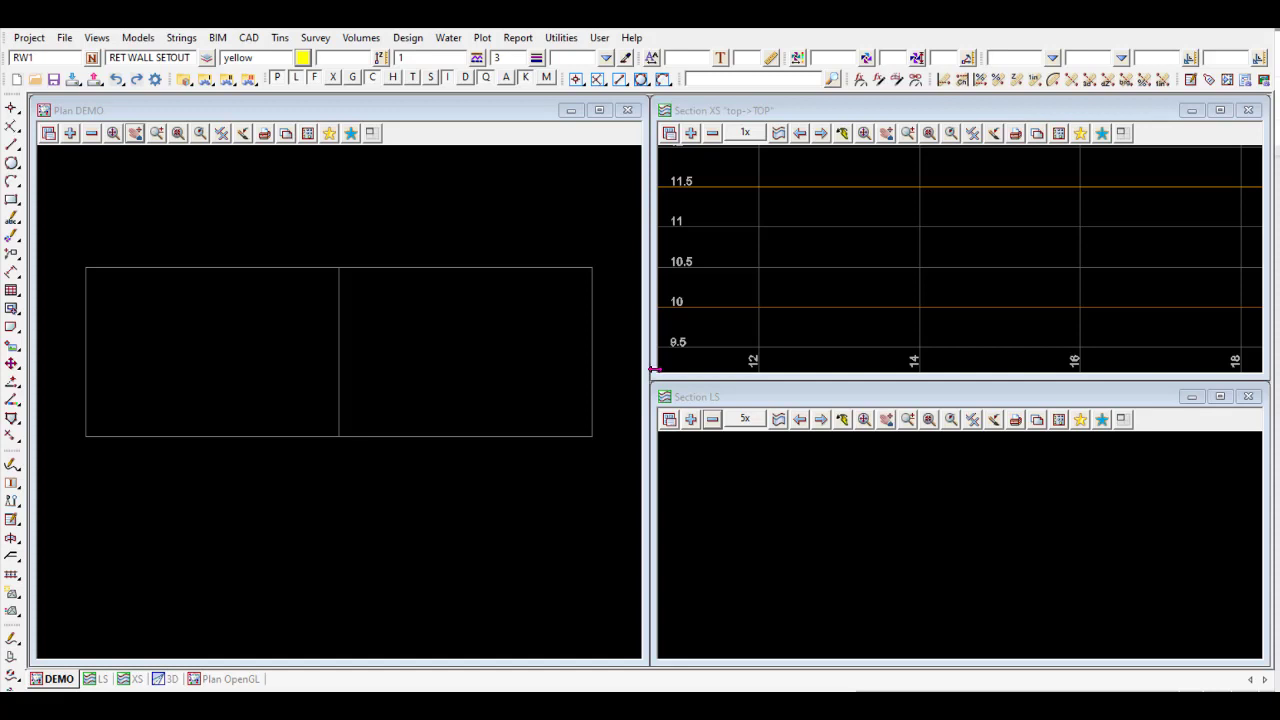
Launch Design > Tunnel-Structures > Masonry block retaining wall to open the Block Retaining Wall Creator.
left_click(408, 40)
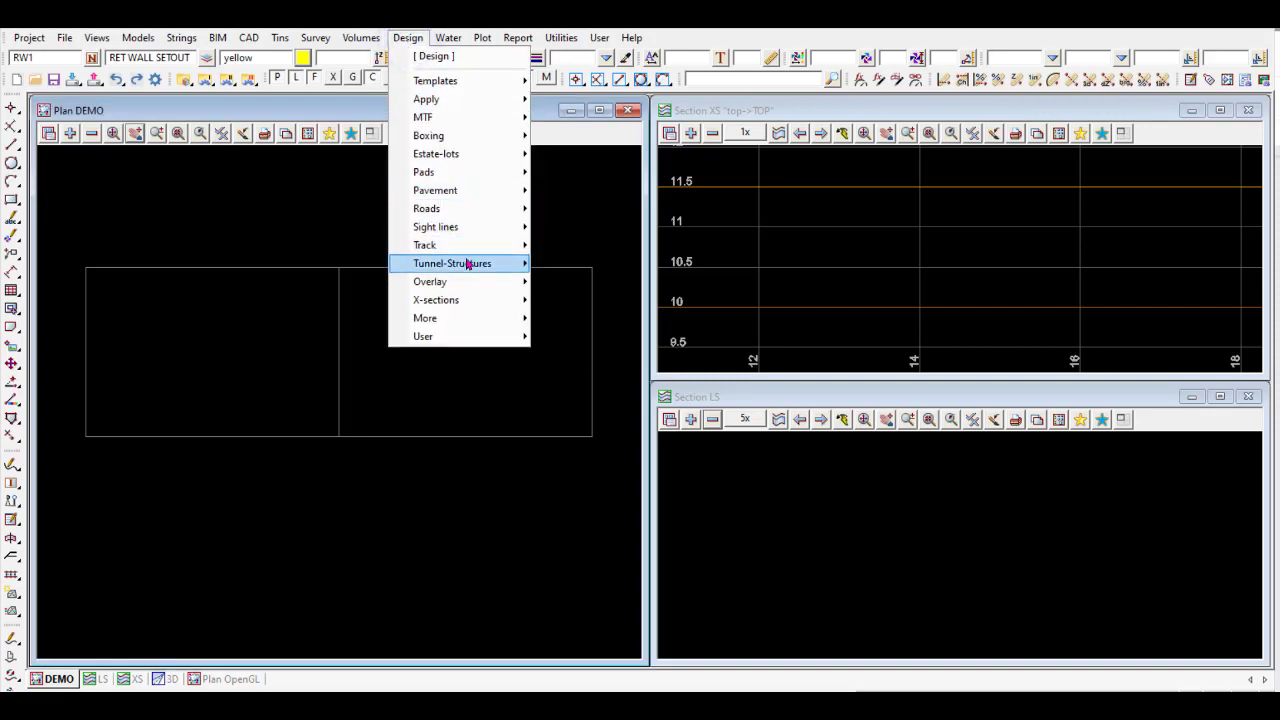
mouse_move(468, 265)
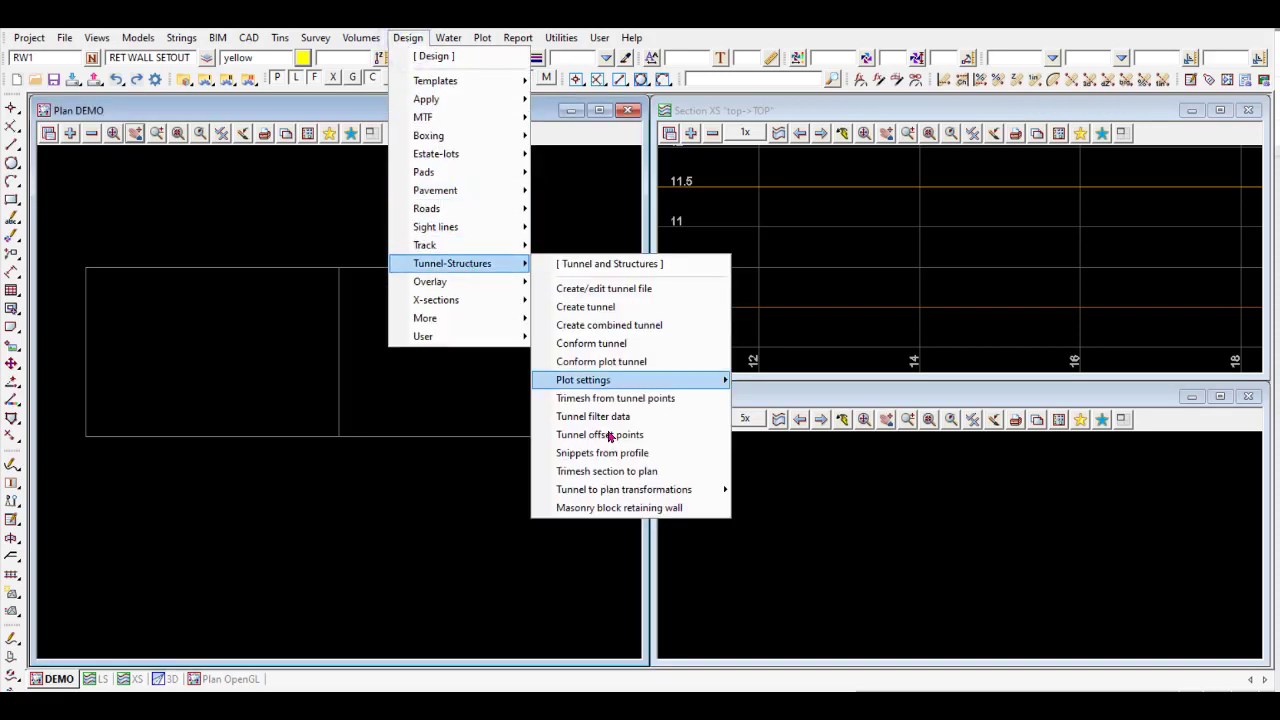
left_click(617, 508)
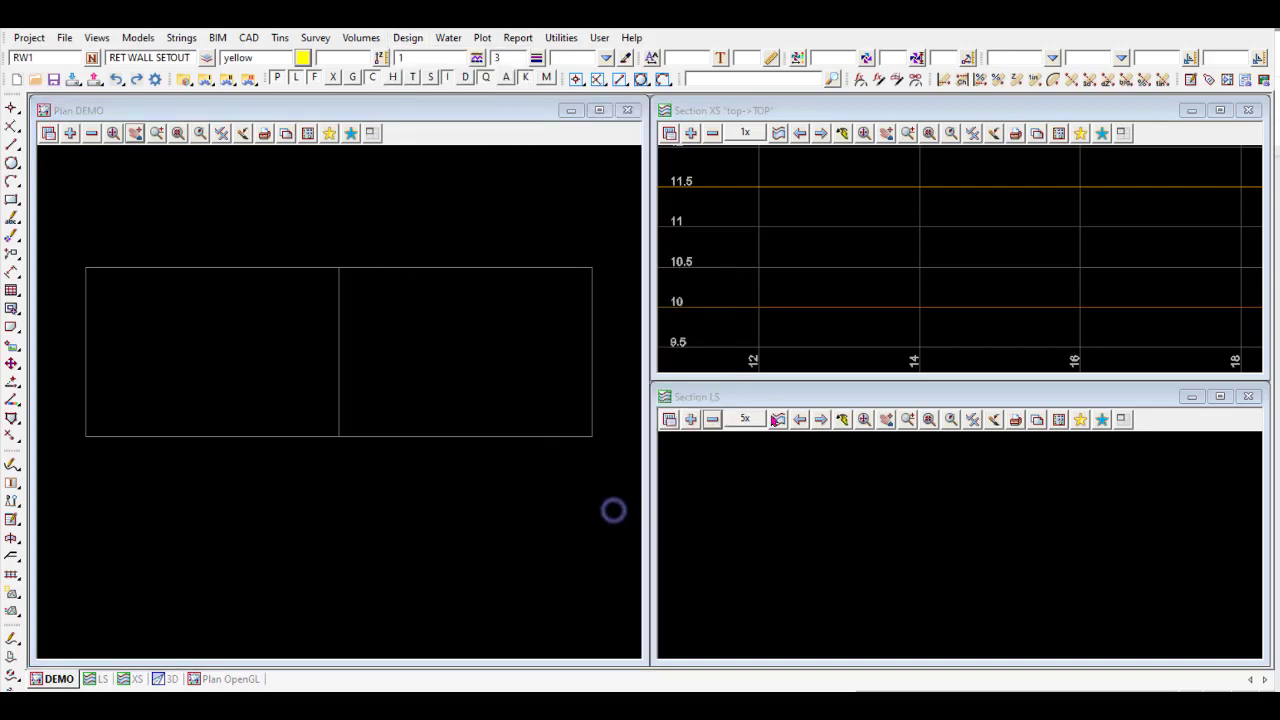
left_click_drag(802, 212, 958, 176)
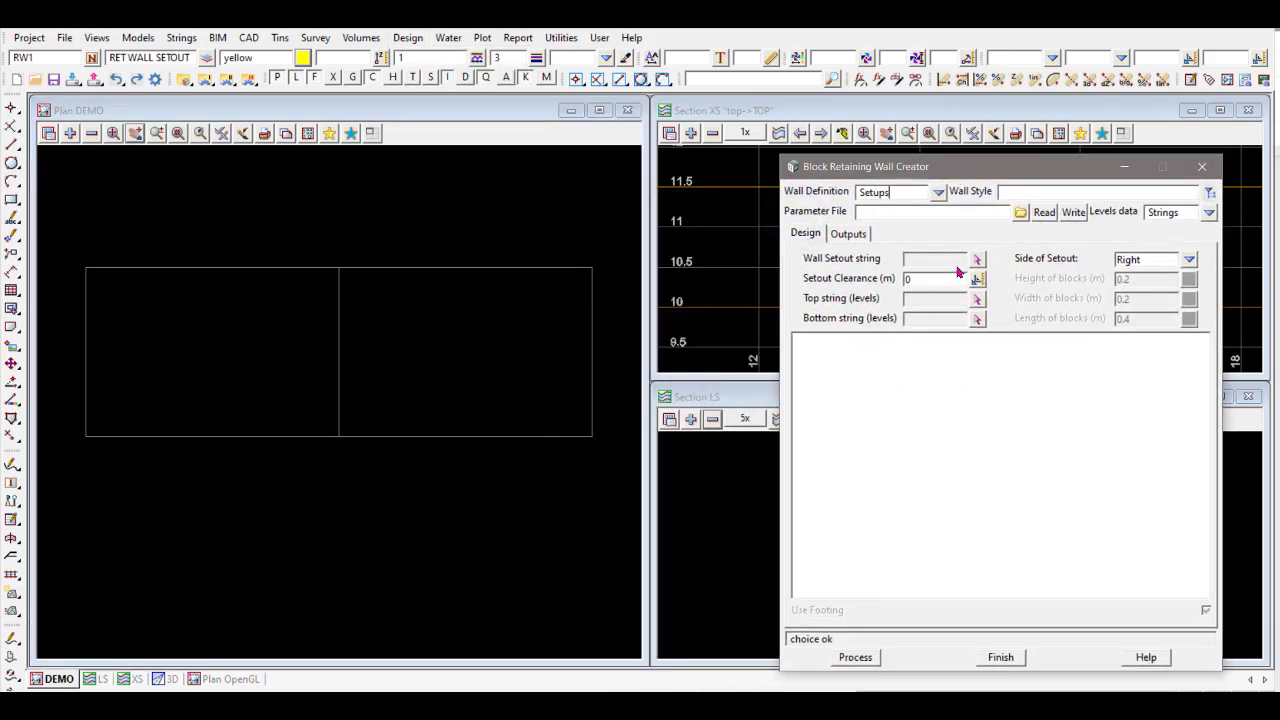
Draw a two-point setout string across the DEMO plan.
left_click(13, 145)
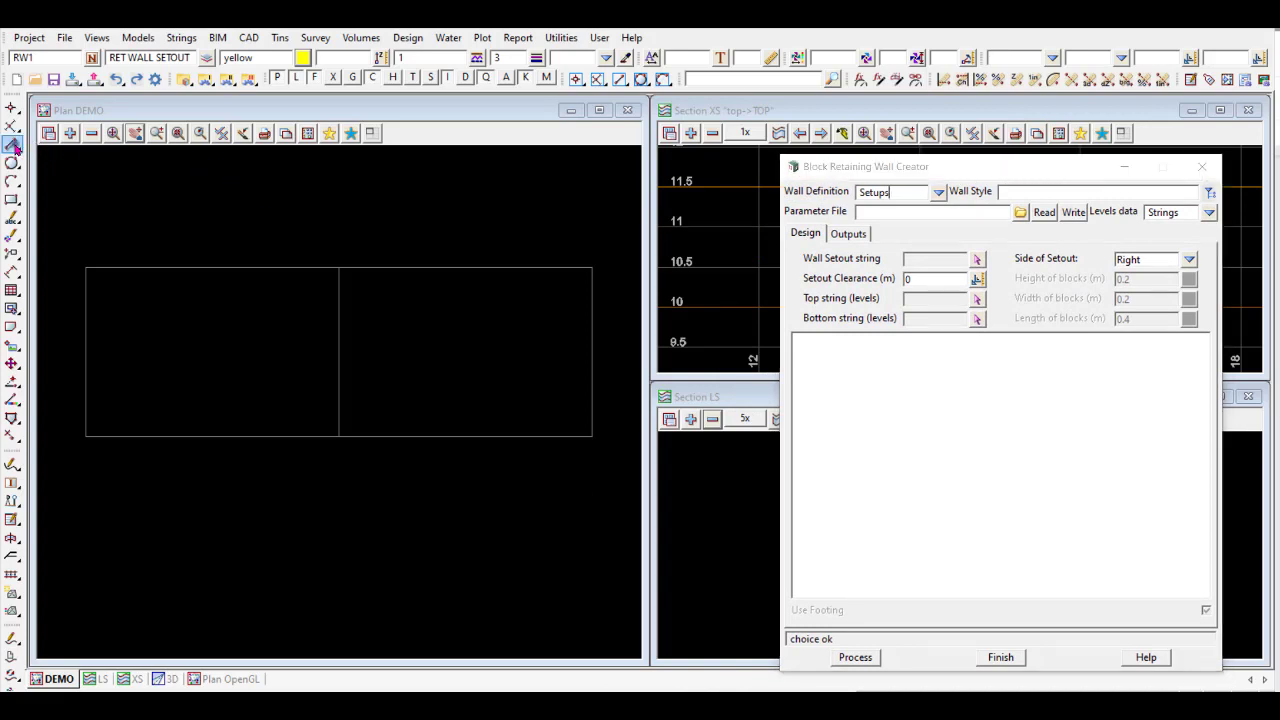
left_click(123, 340)
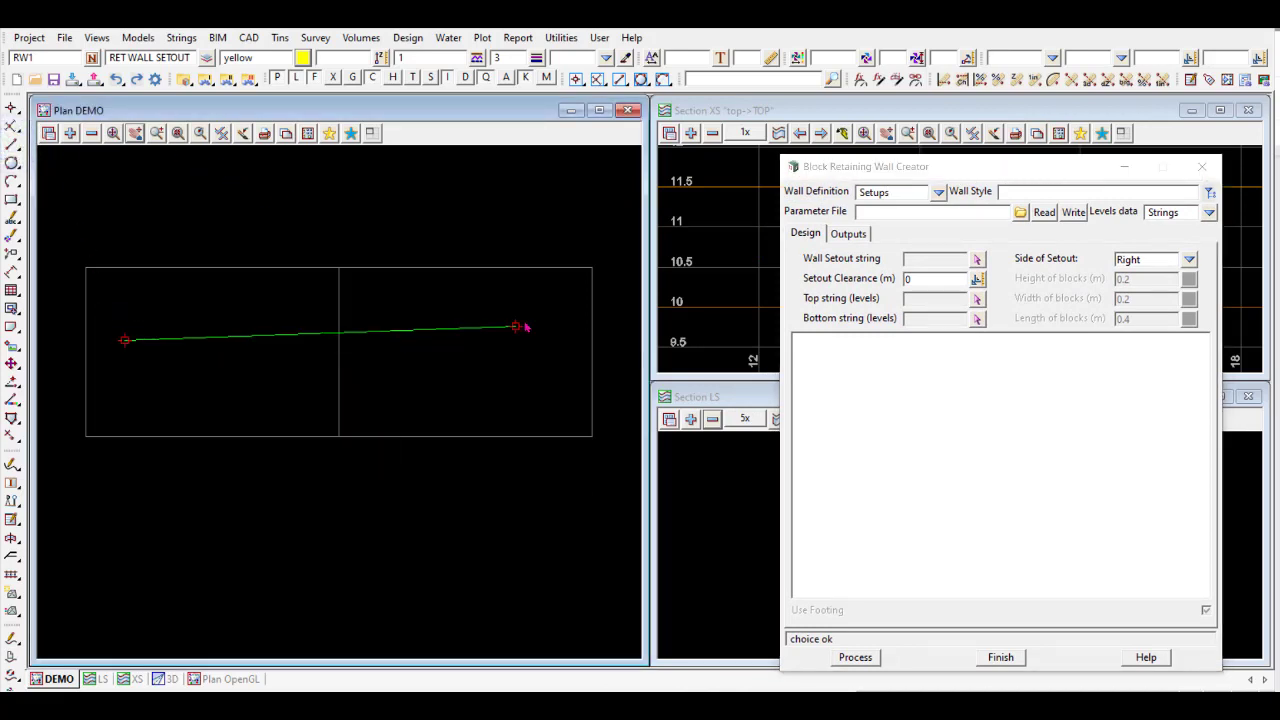
left_click(536, 318)
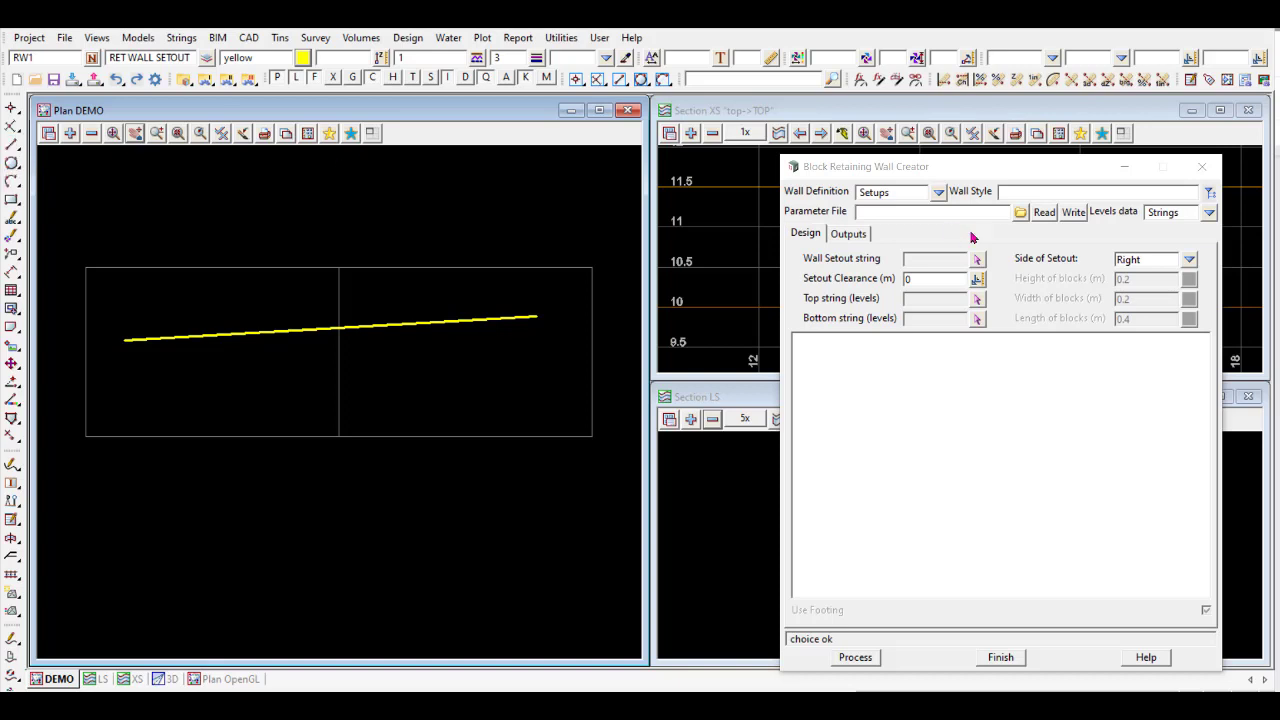
Select the wall style BLOCK WALL - TYPE 1 / No batter at top.
left_click(1050, 160)
left_click_drag(1050, 160, 1048, 140)
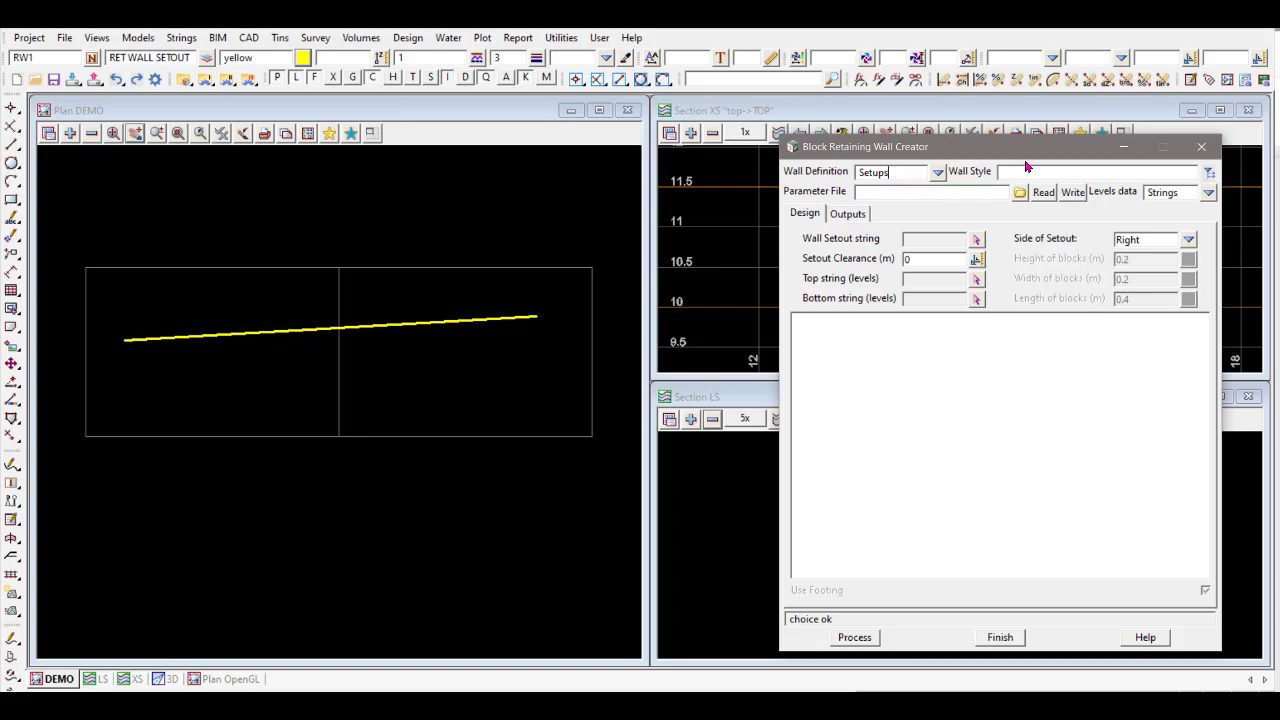
left_click(1209, 173)
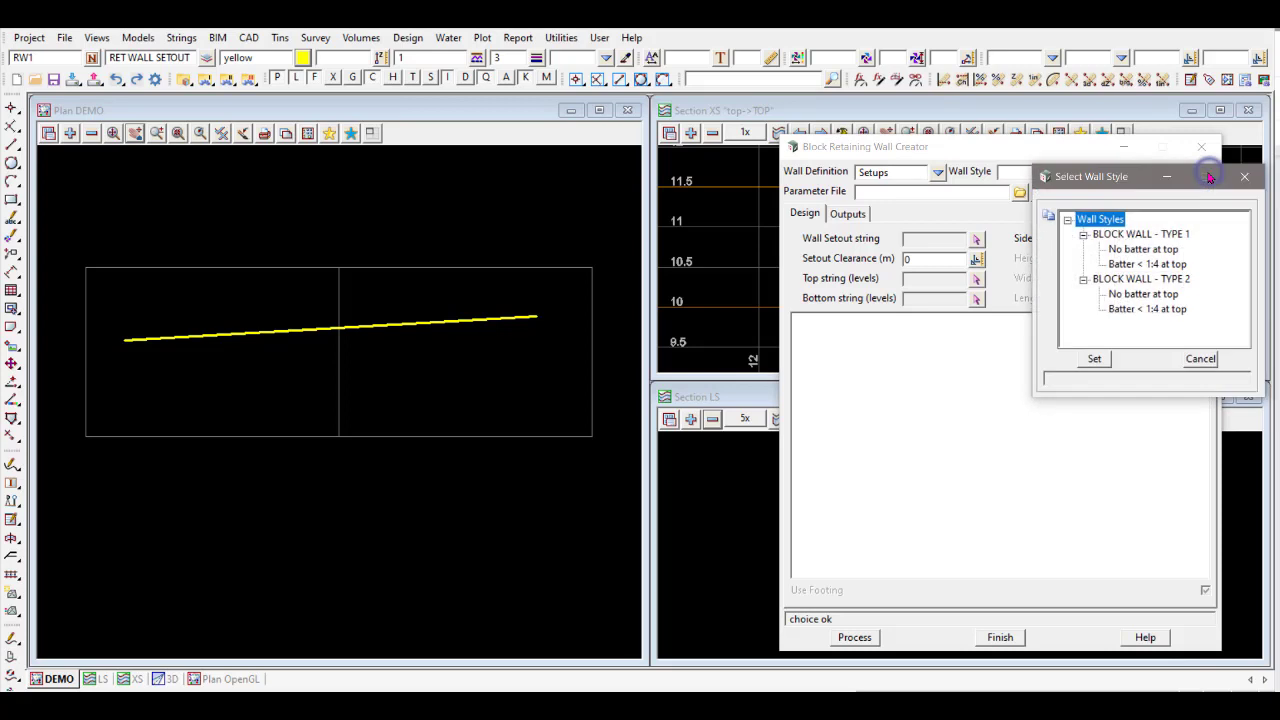
left_click(1140, 249)
left_click(1095, 360)
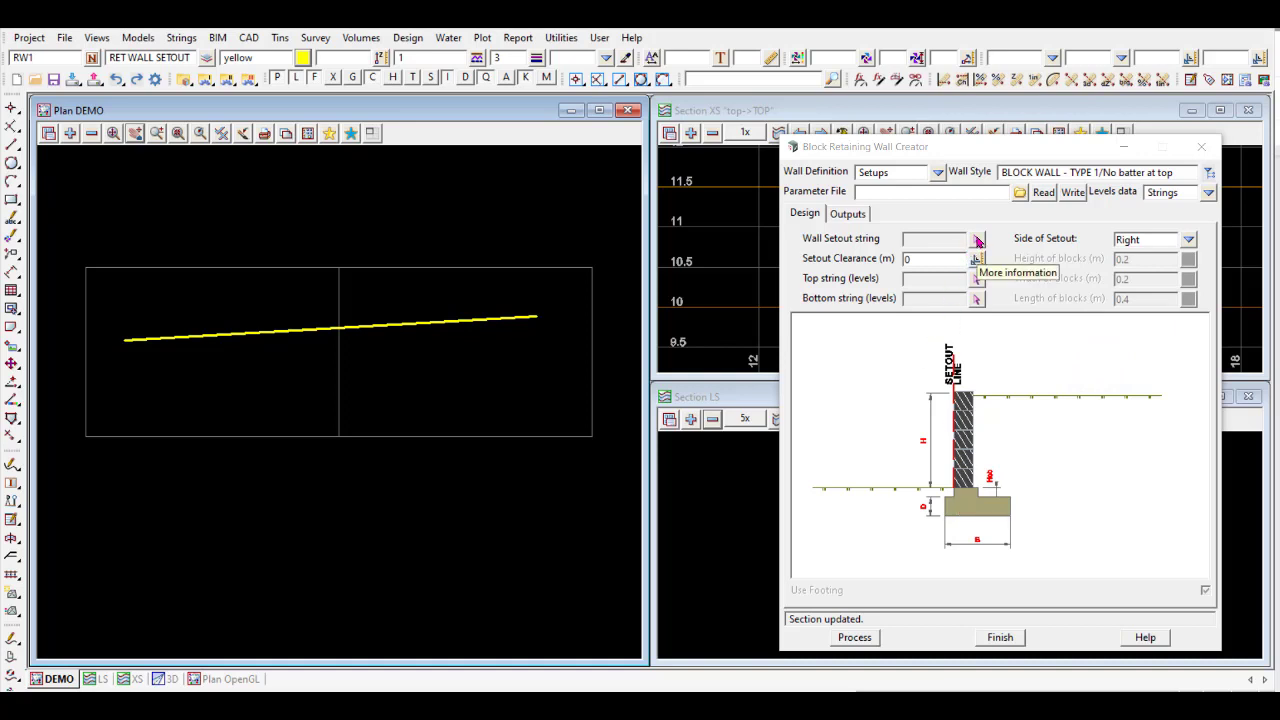
Pick the drawn RW1 string as the wall setout.
left_click(977, 241)
left_click(449, 325)
left_click(450, 332)
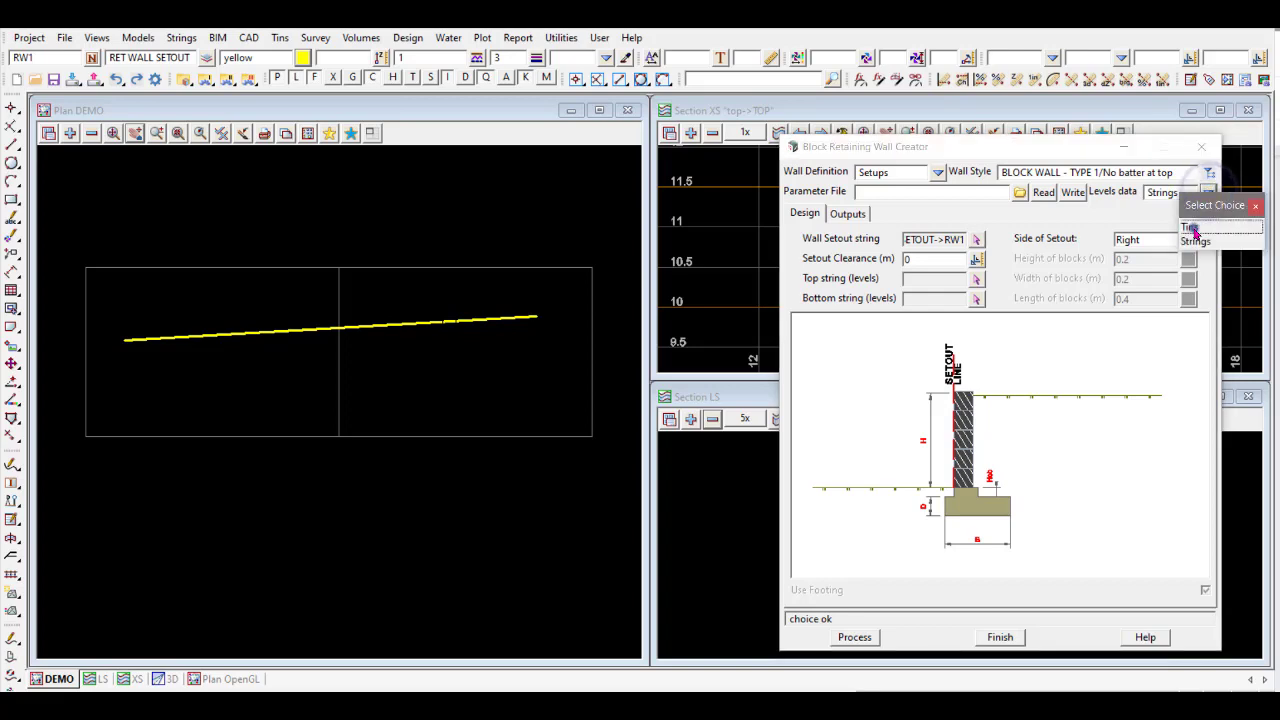
Take levels from tins, with bottom as Existing surface and top as New Surface.
left_click(1195, 223)
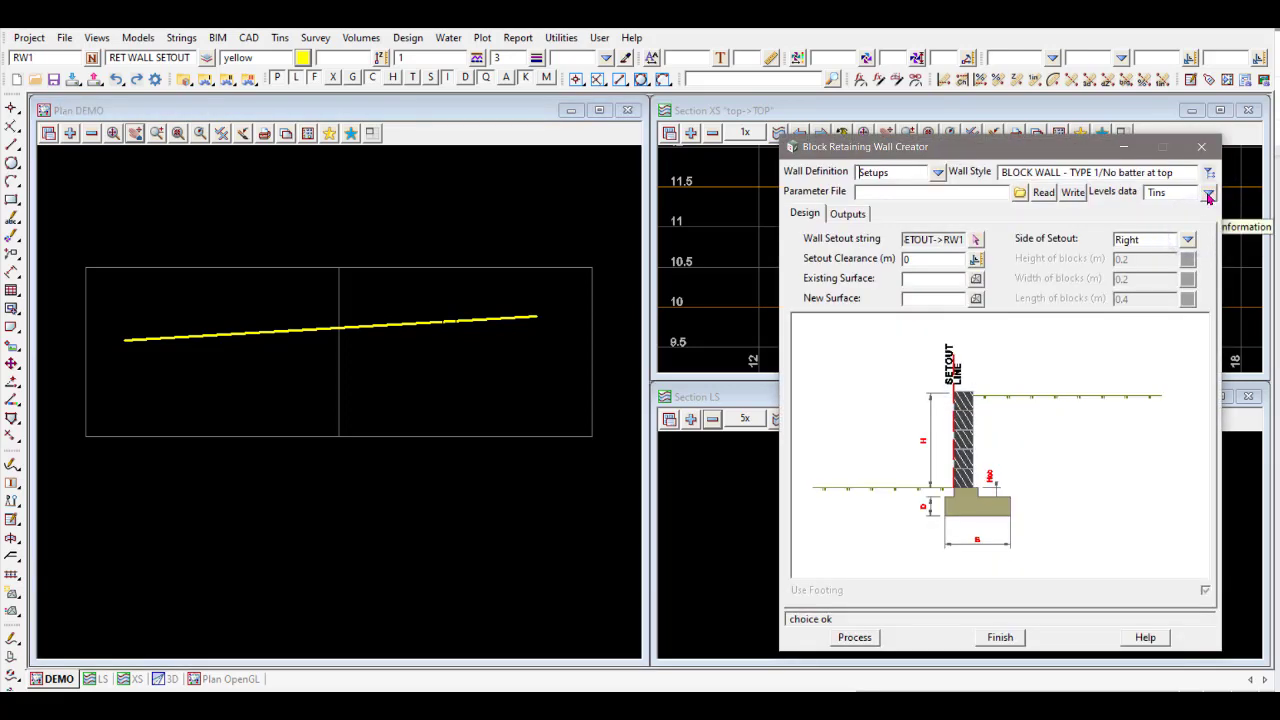
left_click(976, 281)
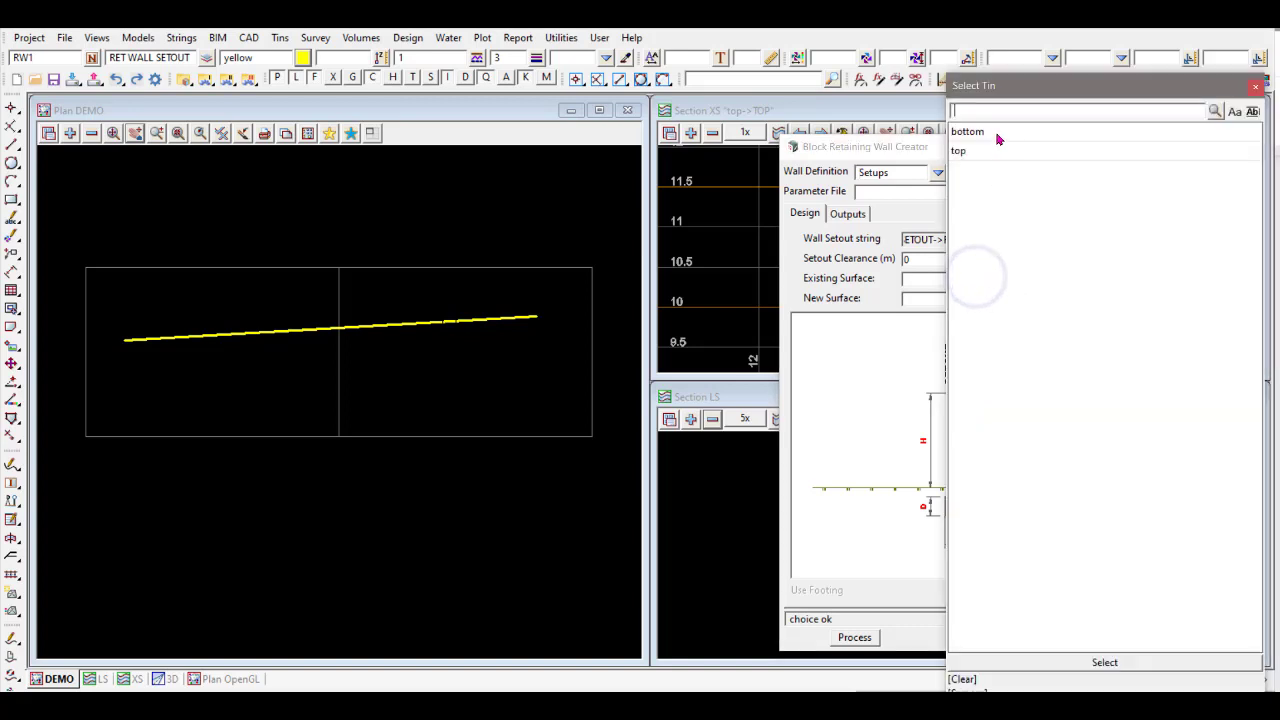
double_click(997, 133)
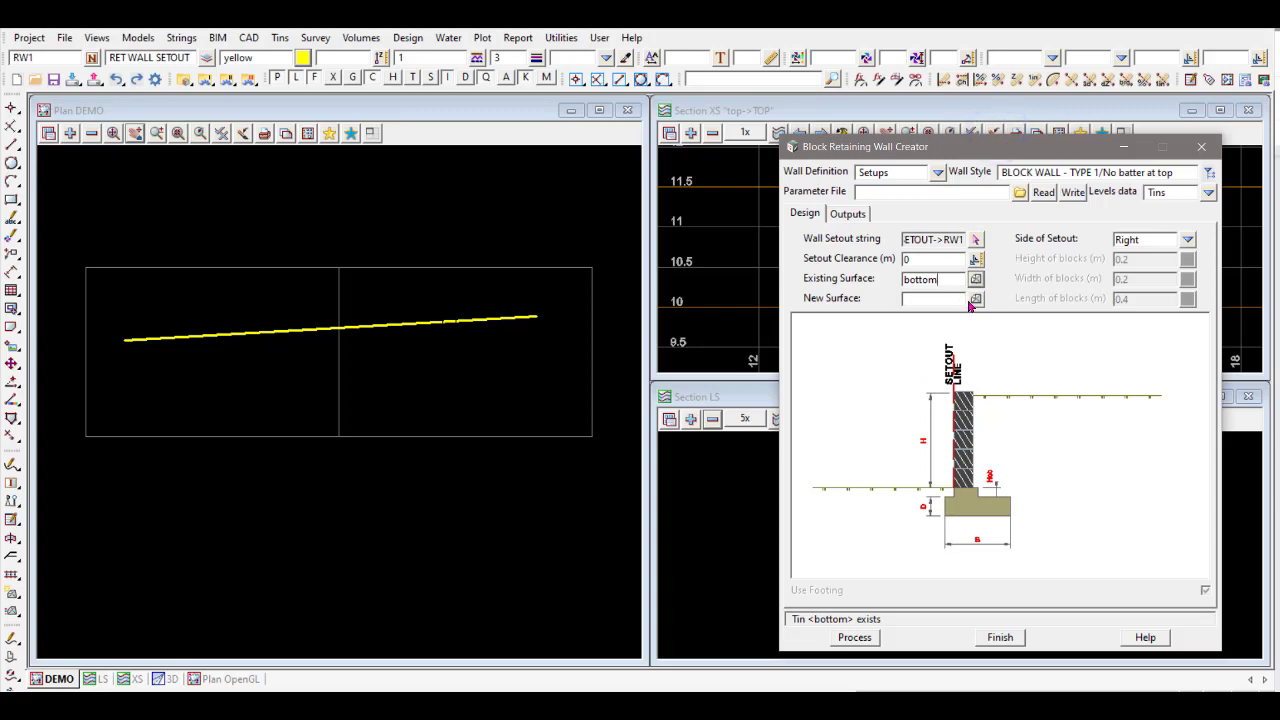
left_click(975, 299)
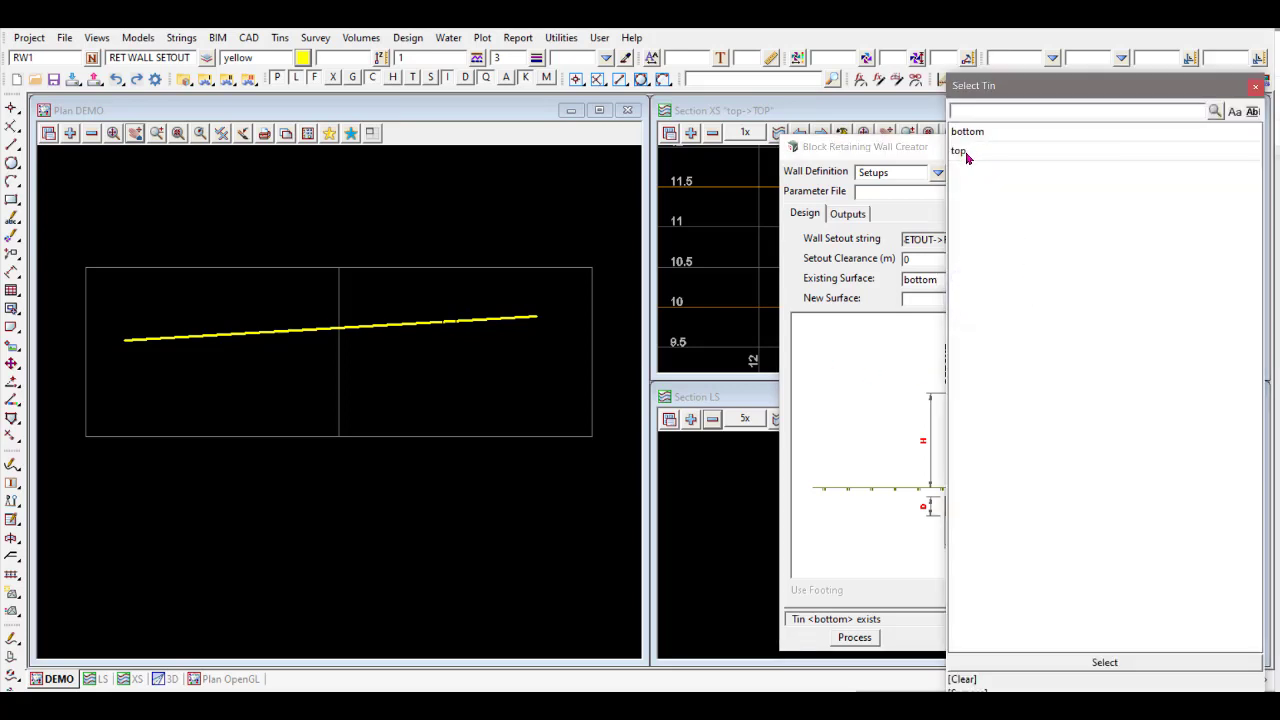
double_click(962, 152)
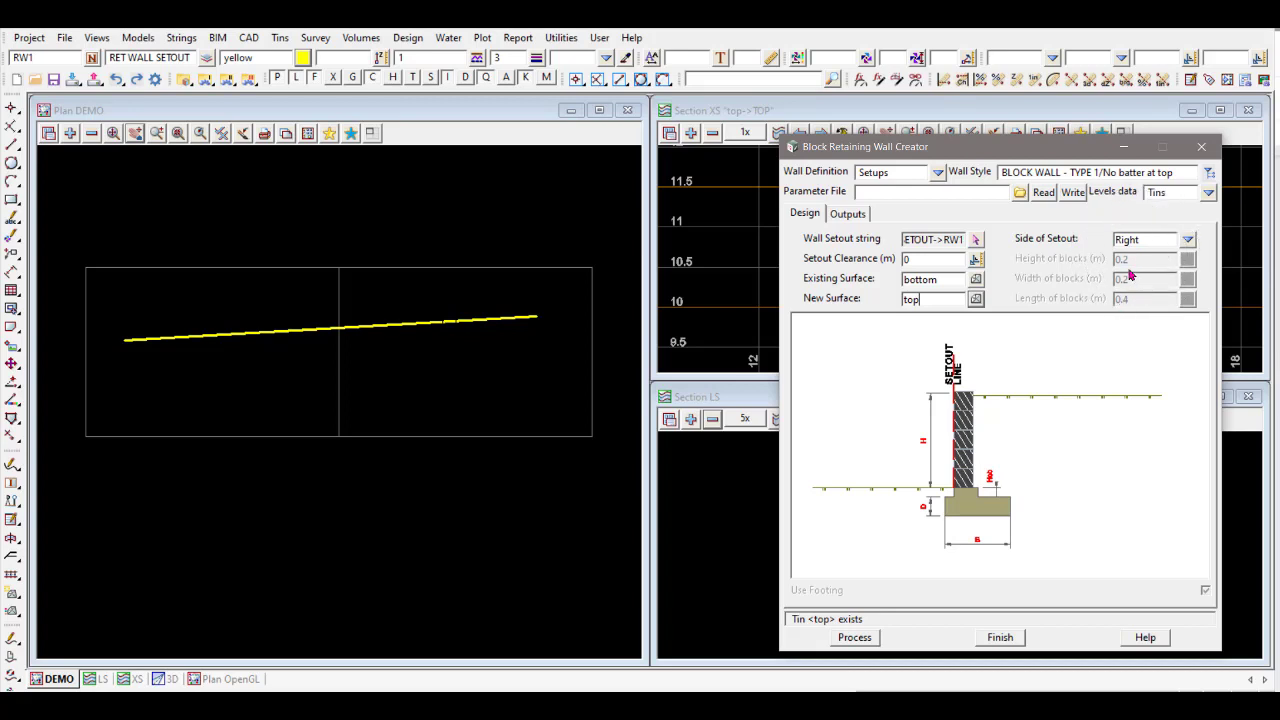
On the Outputs tab, make Wall Strings Colour yellow and Footing Strings Colour magenta.
left_click(848, 213)
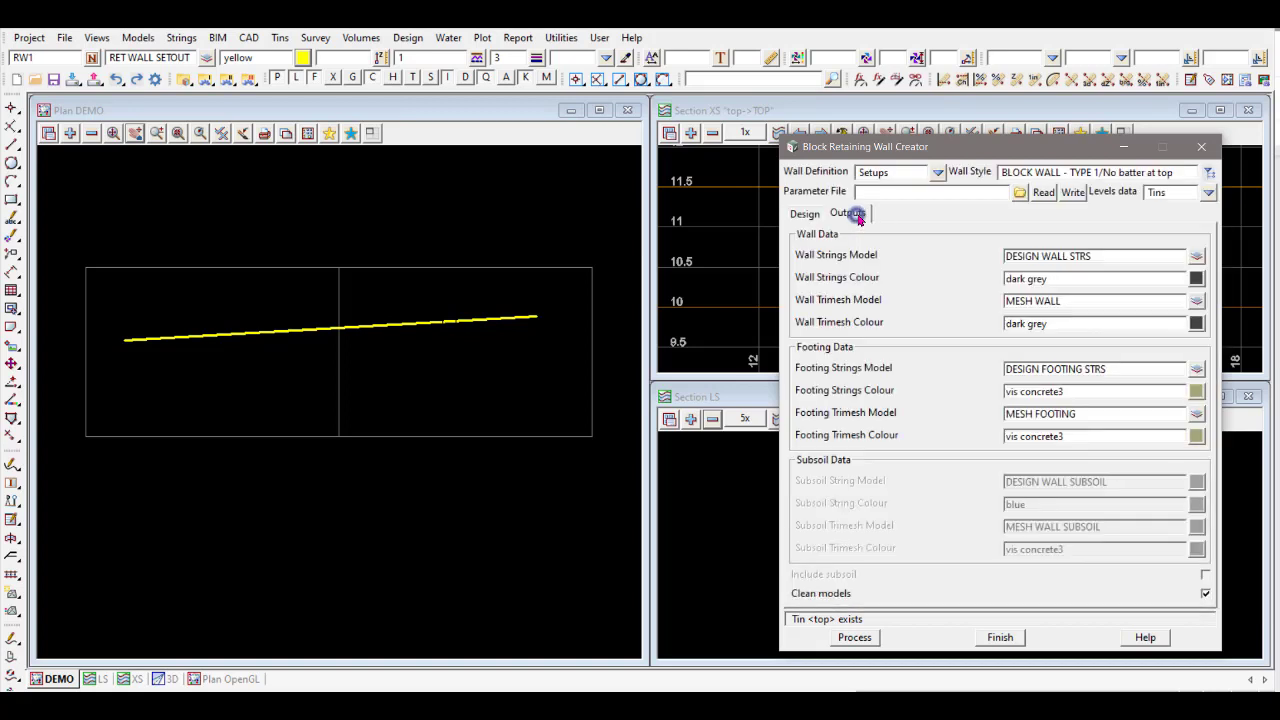
left_click(1195, 279)
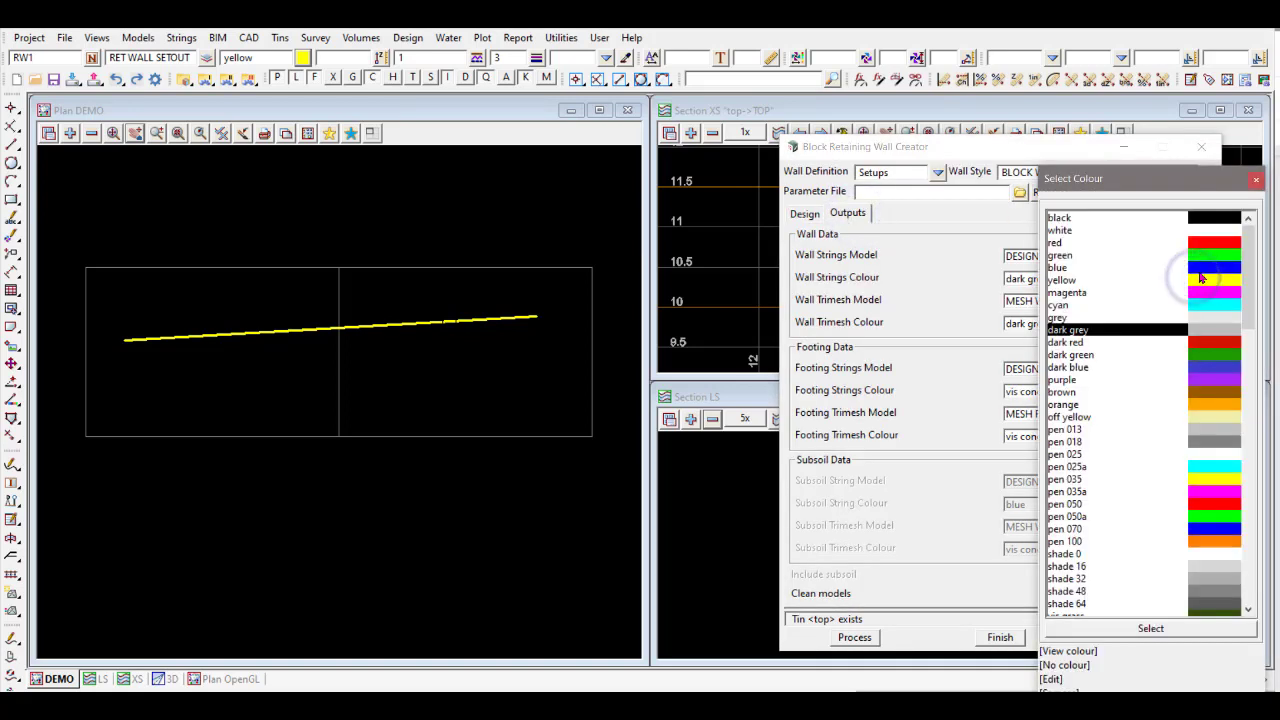
left_click(1200, 281)
left_click(1199, 281)
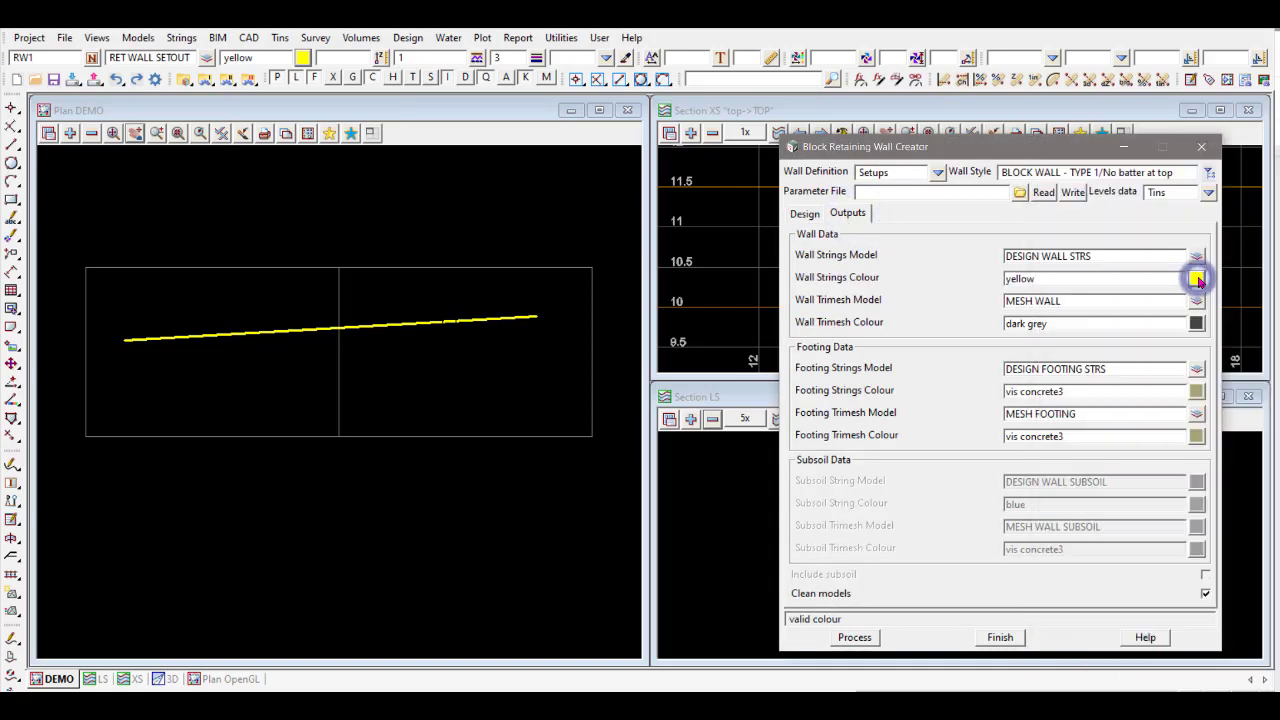
left_click(1199, 397)
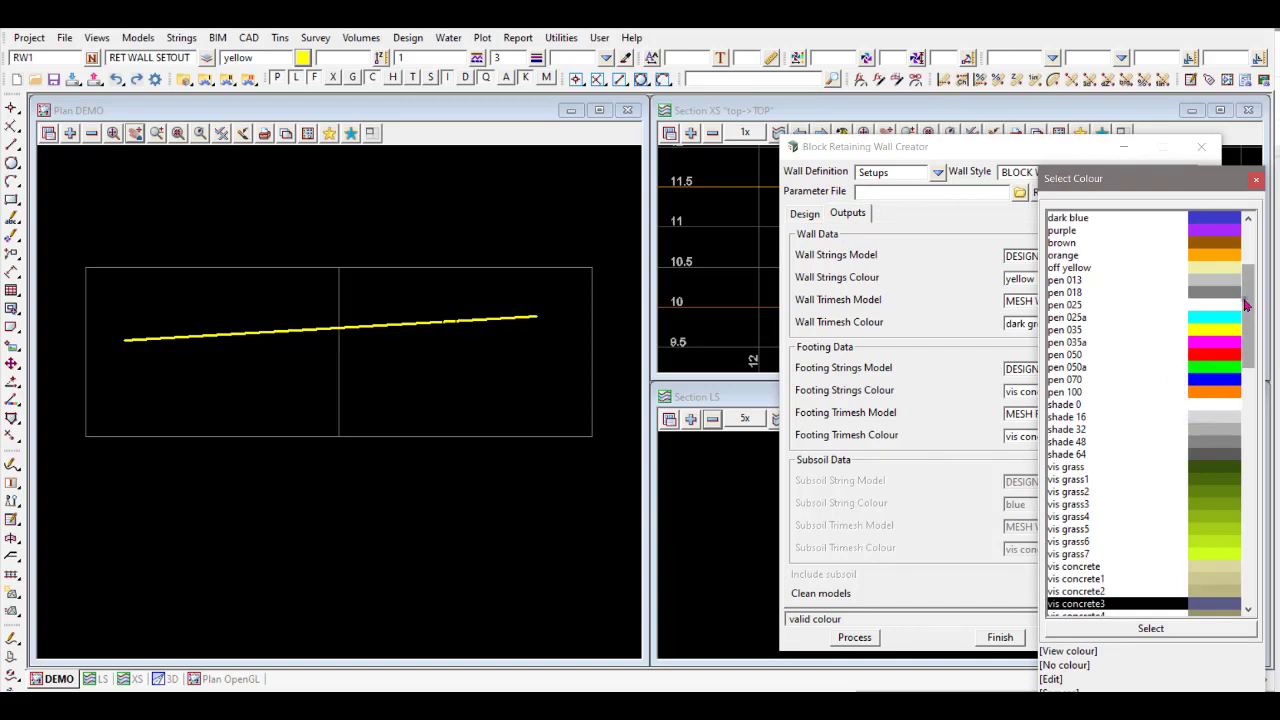
left_click_drag(1246, 301, 1243, 250)
double_click(1218, 293)
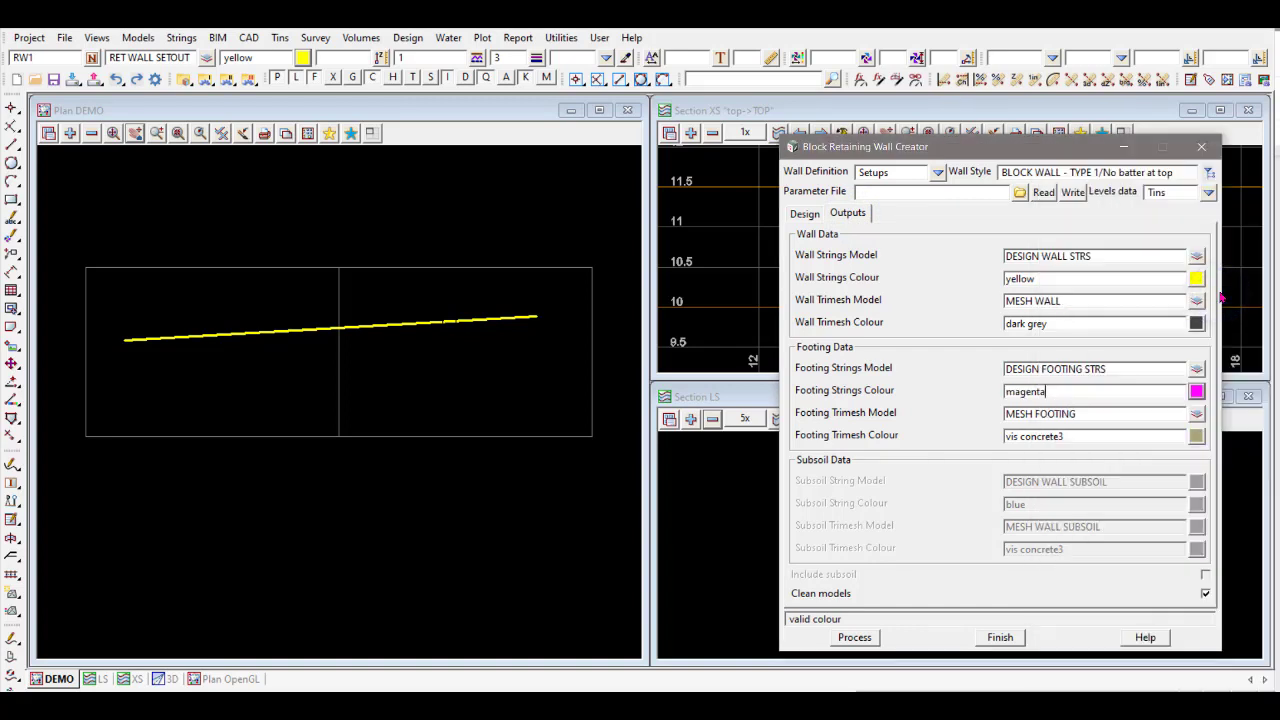
Process the wall to create the wall and footing trimeshes.
left_click(810, 218)
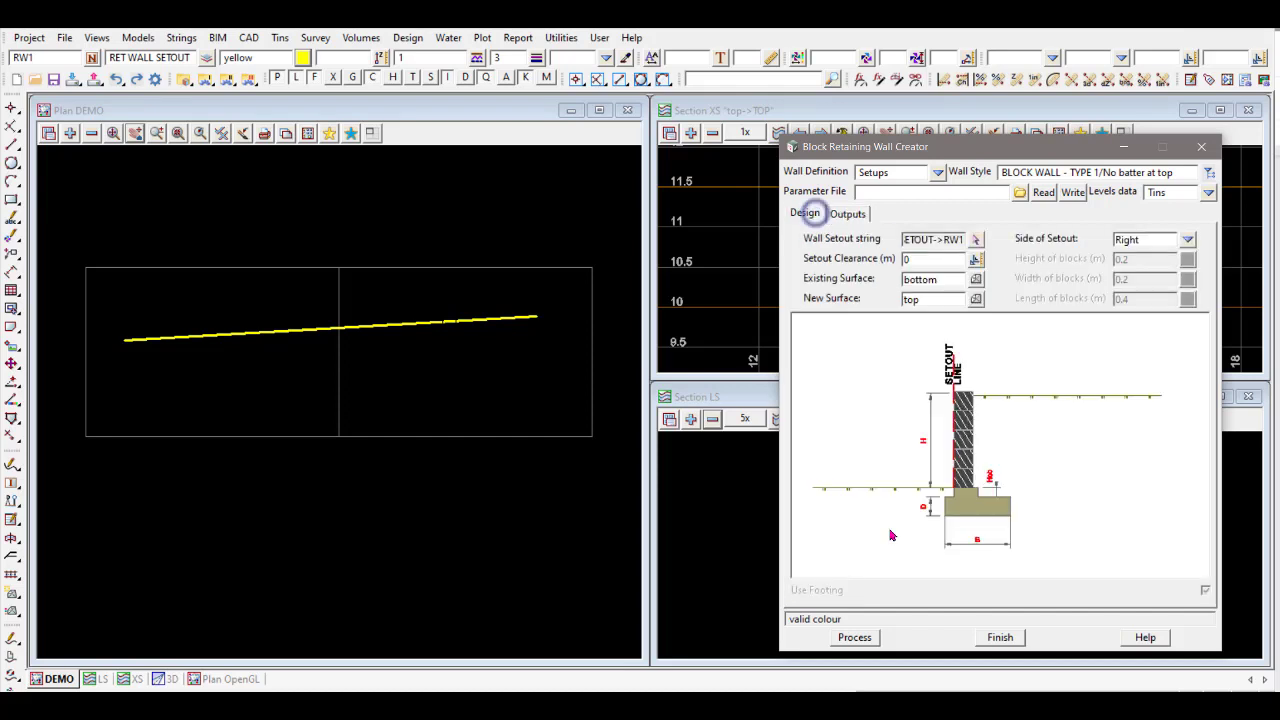
left_click(855, 638)
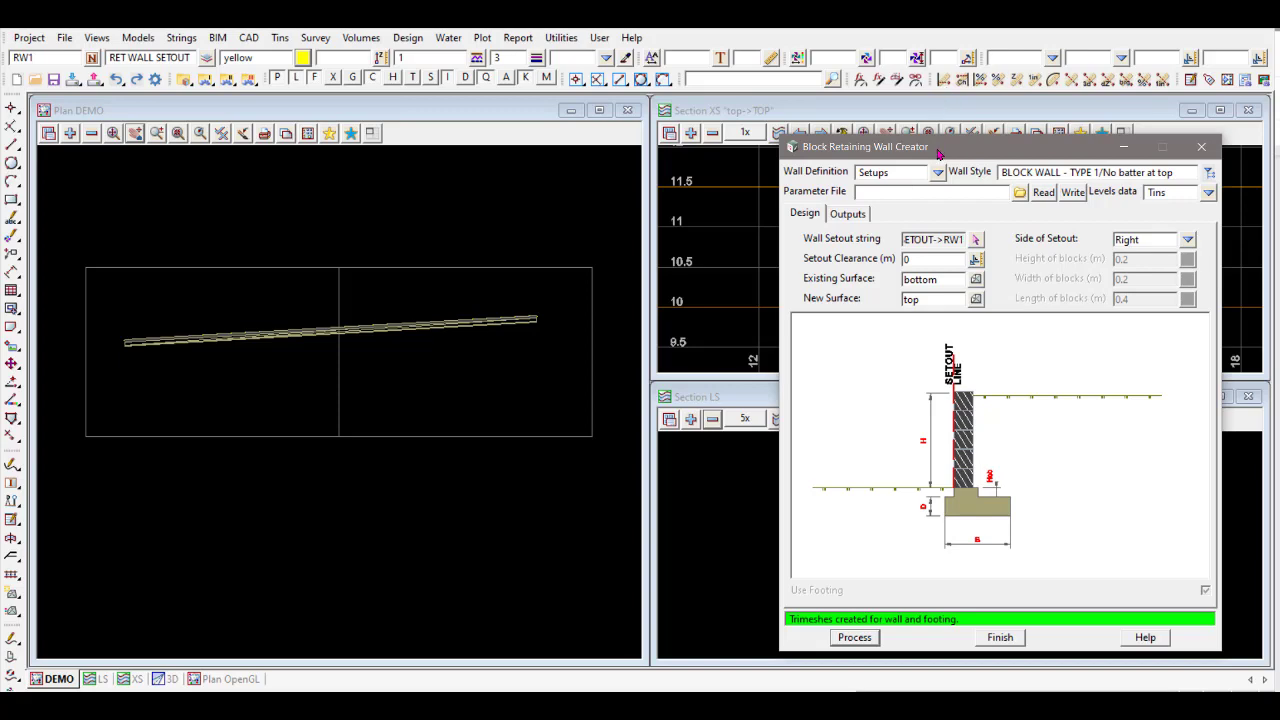
left_click_drag(938, 150, 908, 689)
Add the DESIGN and MESH wall and footing models to the Section XS view.
left_click(855, 118)
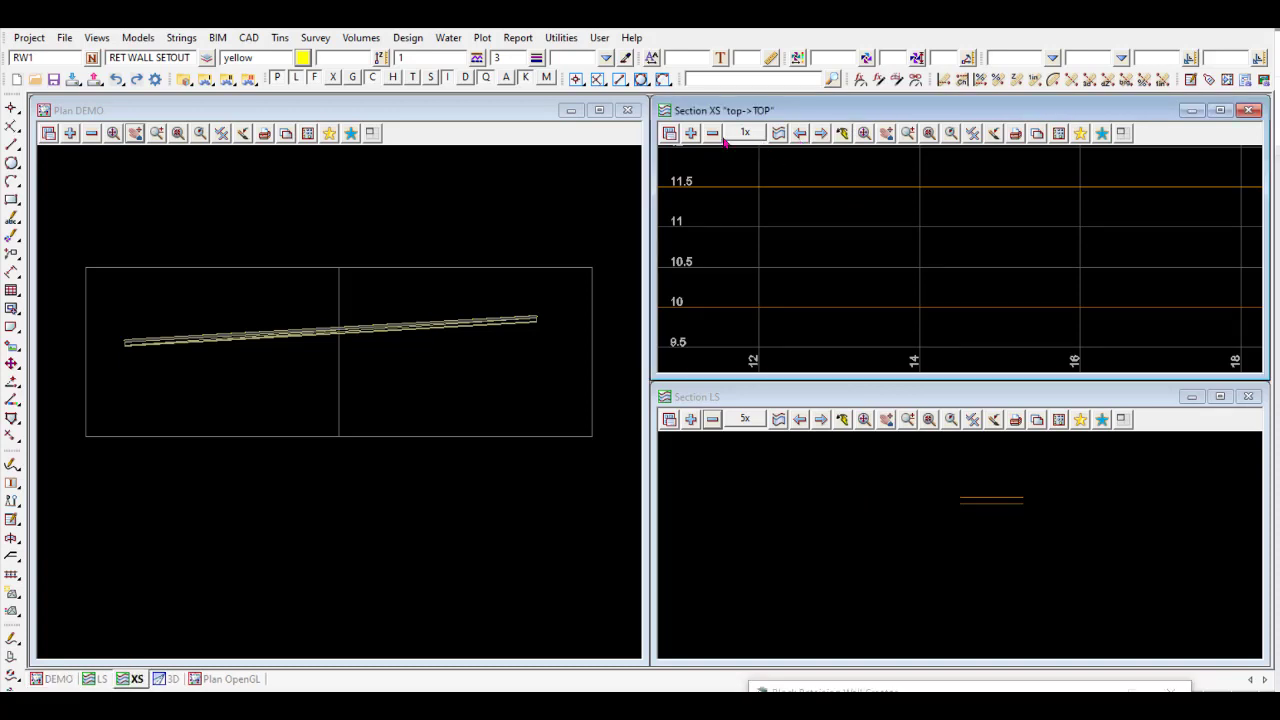
left_click(691, 133)
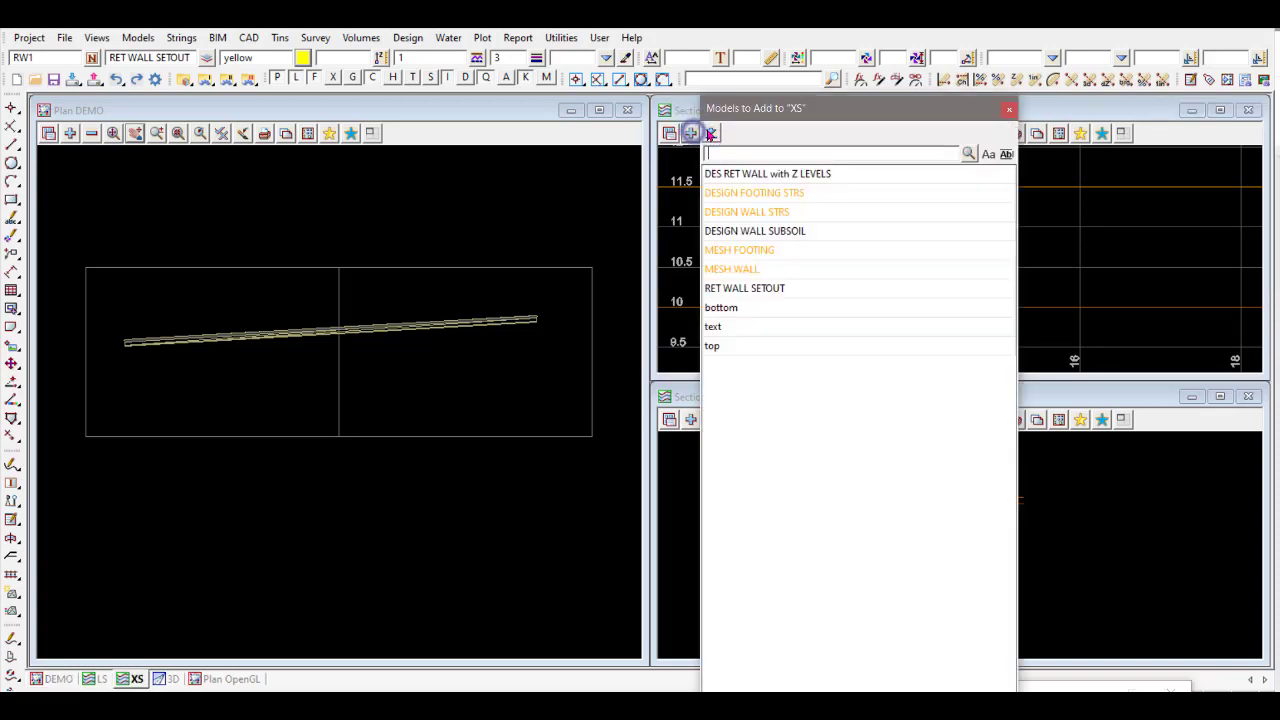
left_click(778, 196)
left_click(777, 211, "ctrl")
left_click_drag(765, 250, 760, 268, "ctrl")
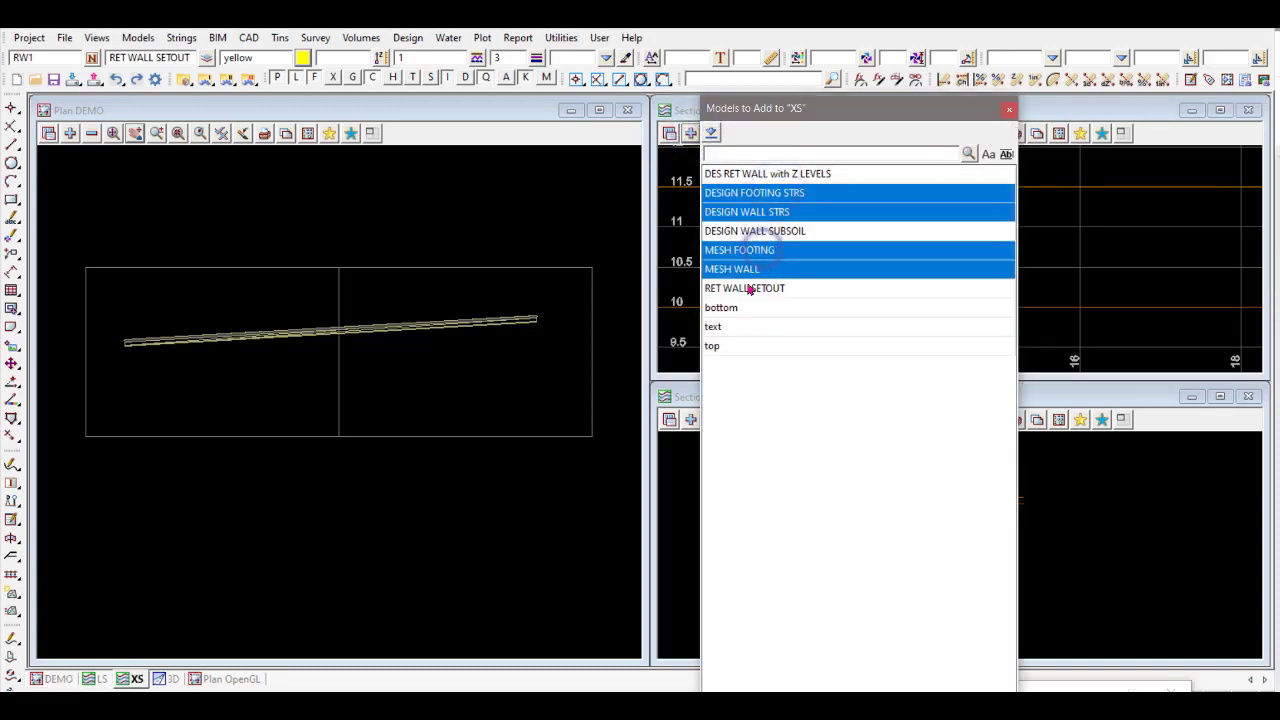
left_click(785, 688)
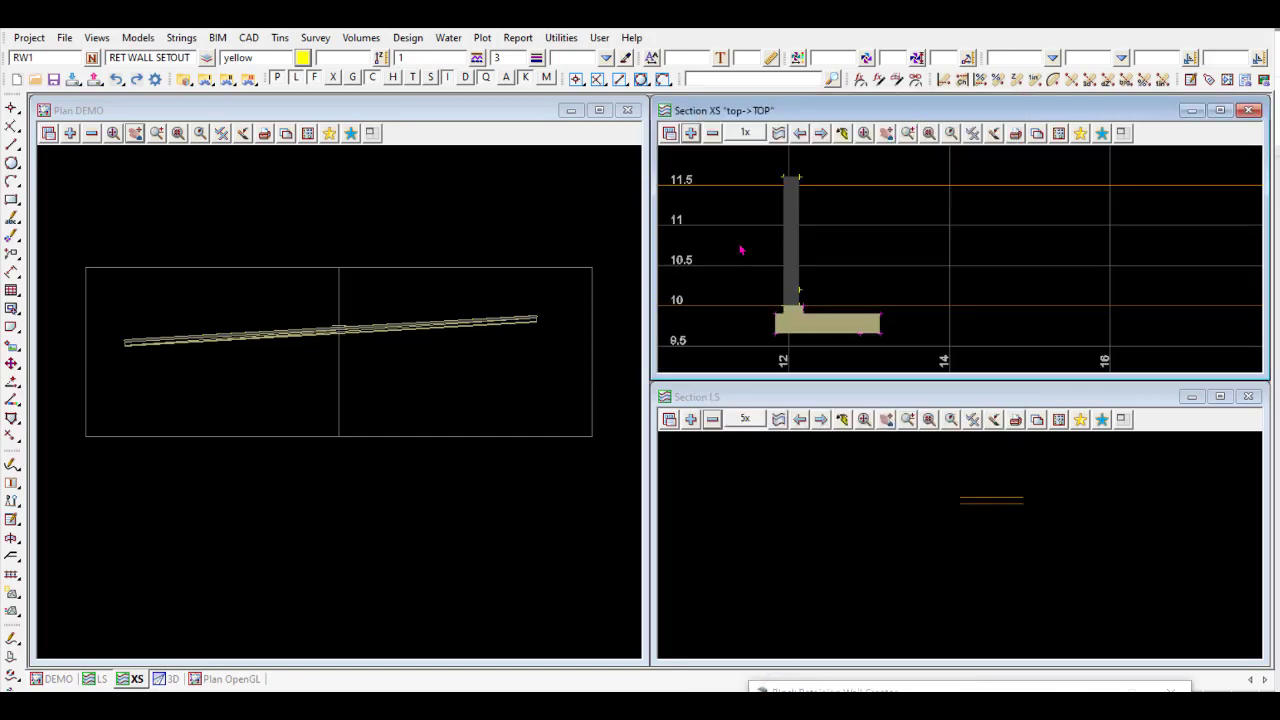
scroll(774, 269, "up", 1)
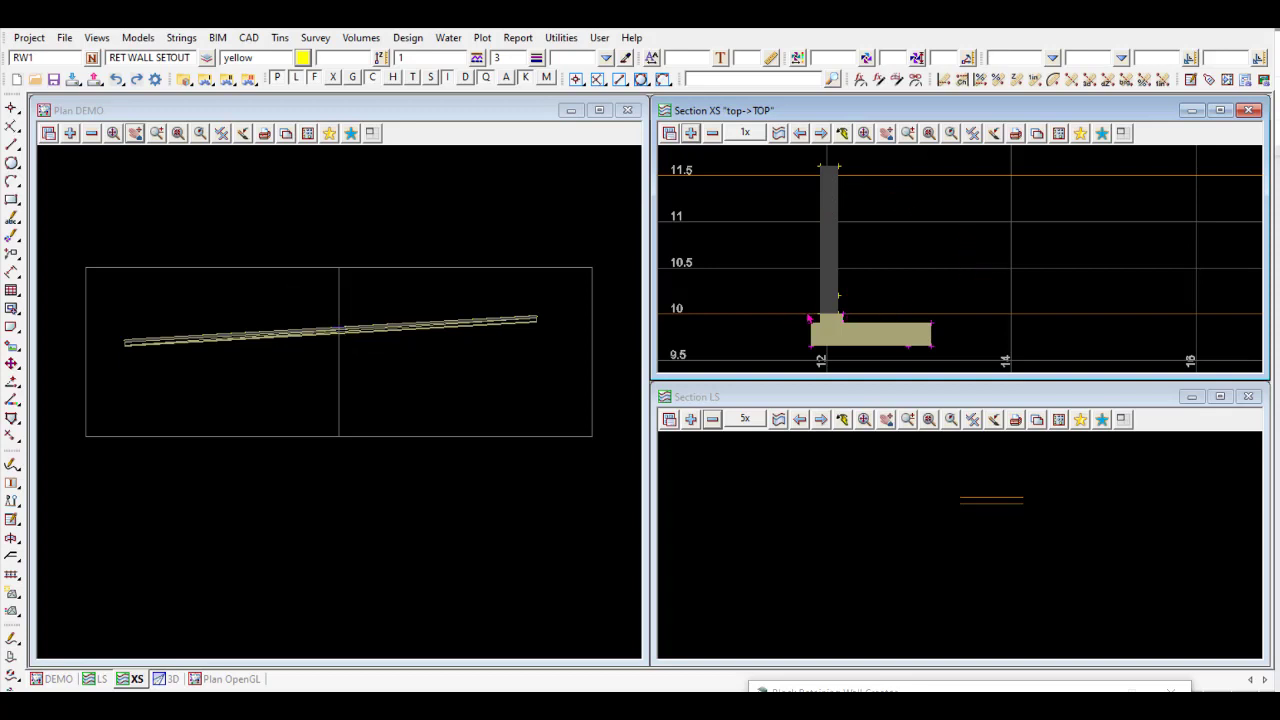
key("ctrl")
key("ctrl")
key("ctrl")
Remove MESH FOOTING and MESH WALL from Plan DEMO, leaving only the yellow and magenta strings.
left_click(92, 133)
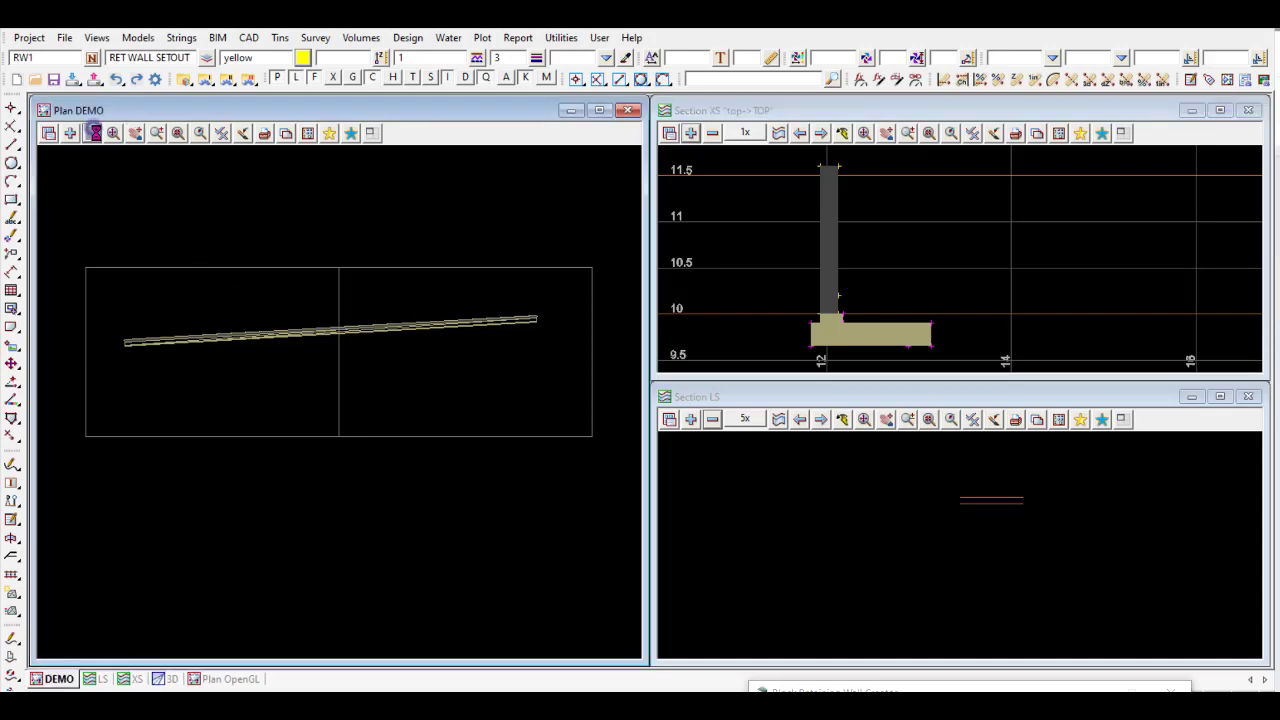
left_click(407, 109)
scroll(318, 323, "up", 2)
scroll(356, 343, "up", 1)
scroll(329, 328, "up", 3)
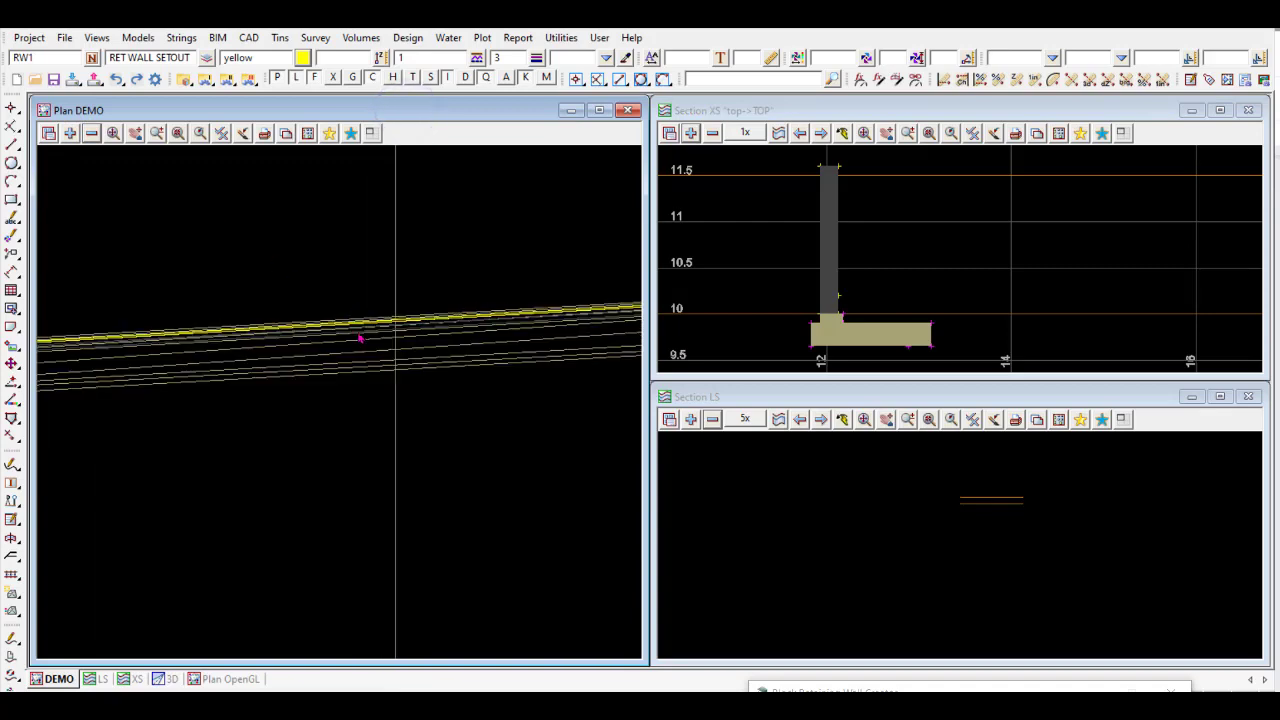
scroll(367, 323, "down", 2)
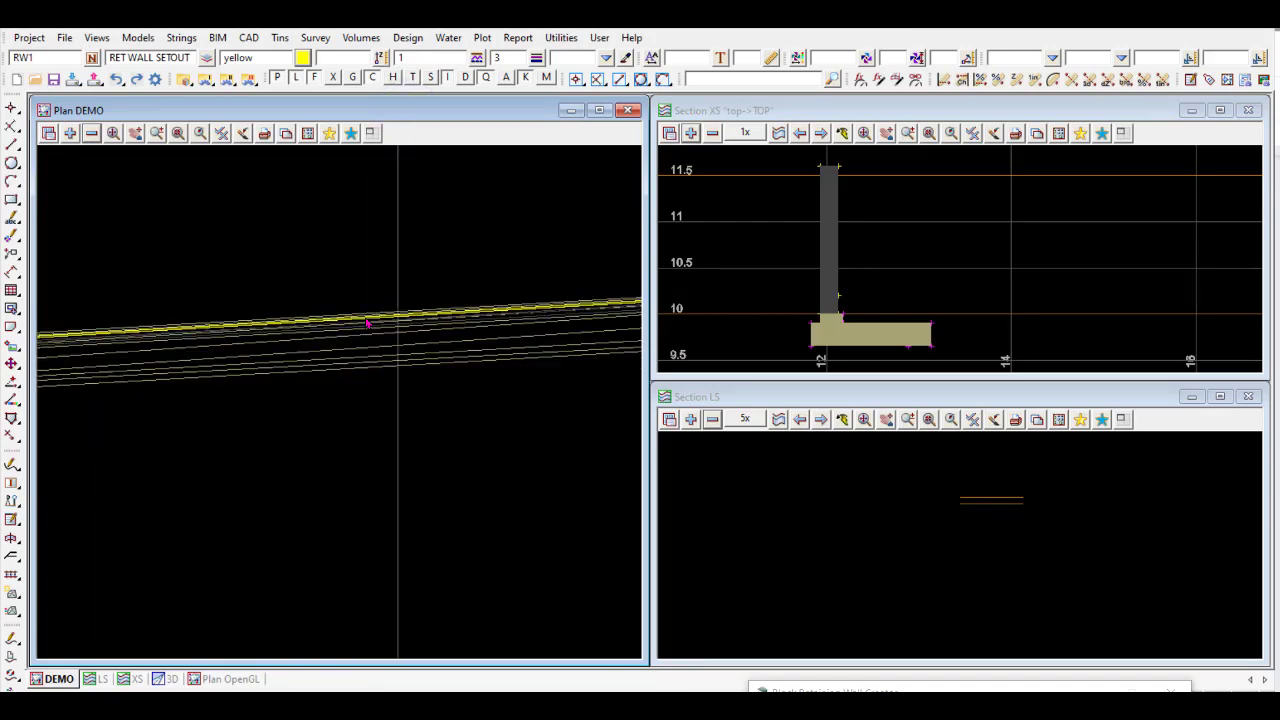
left_click(91, 134)
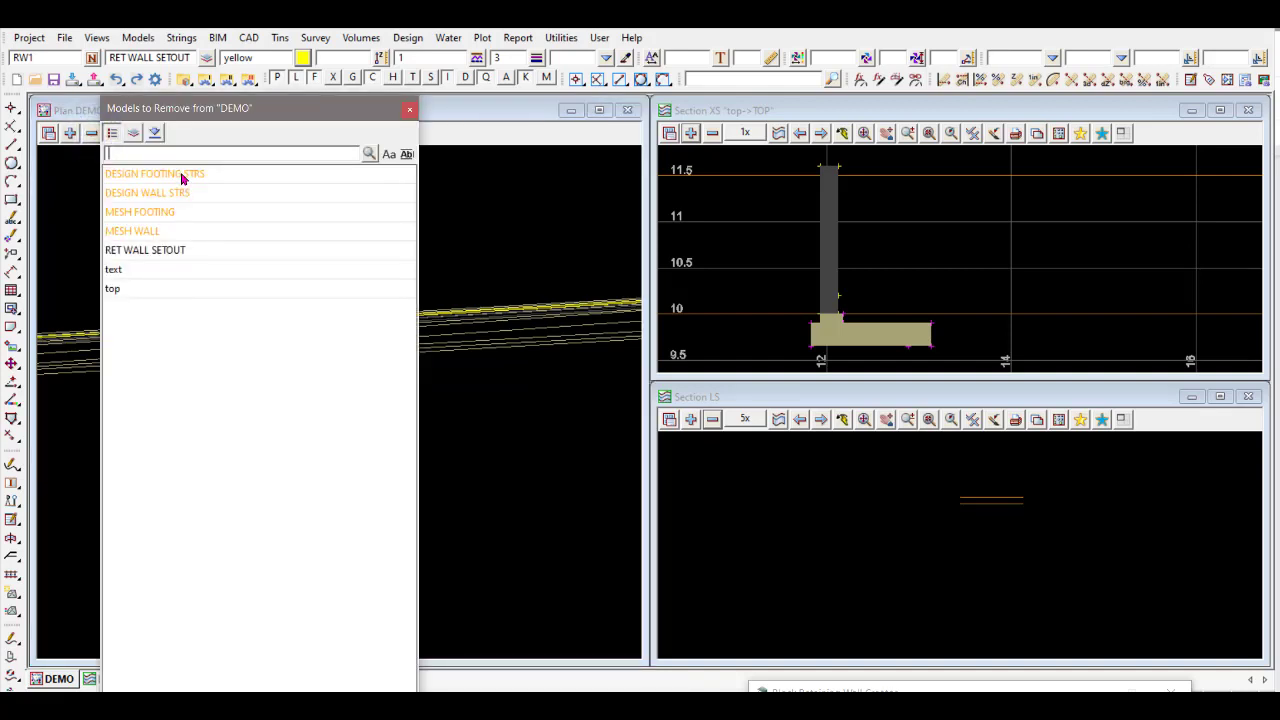
left_click_drag(168, 212, 166, 231)
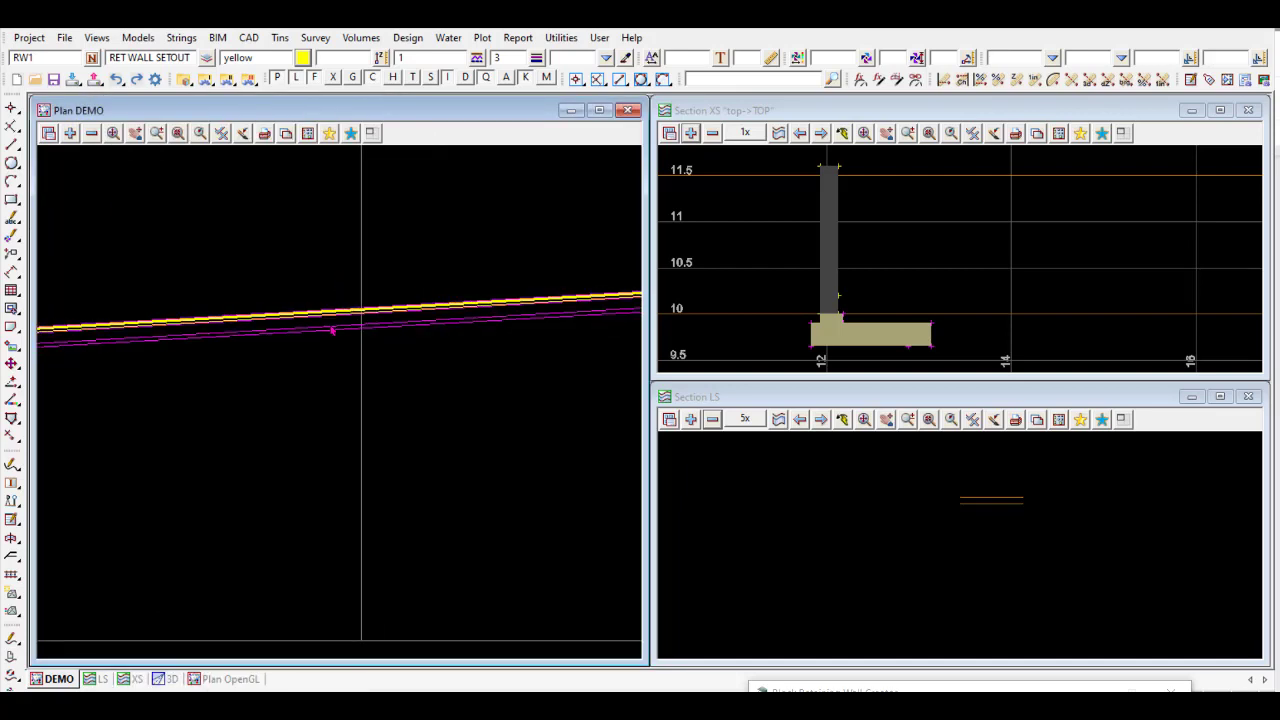
scroll(332, 333, "down", 1)
scroll(371, 338, "down", 1)
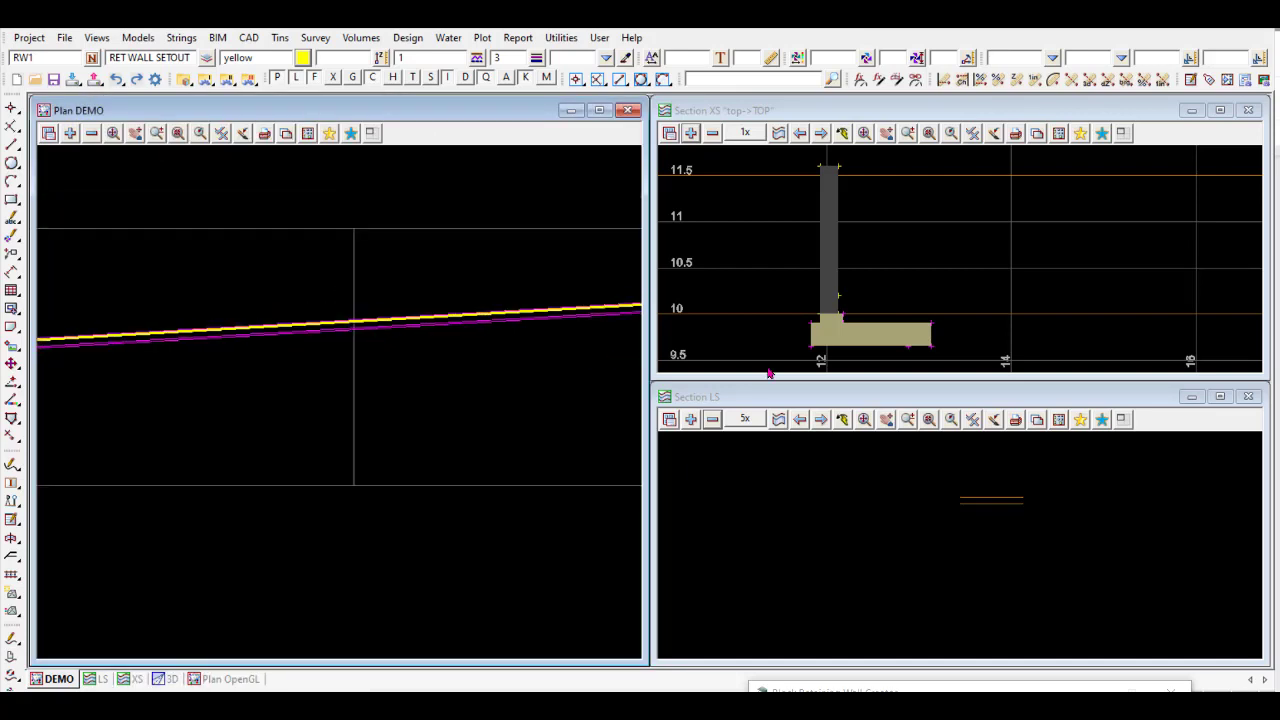
scroll(337, 354, "down", 1)
scroll(341, 355, "down", 1)
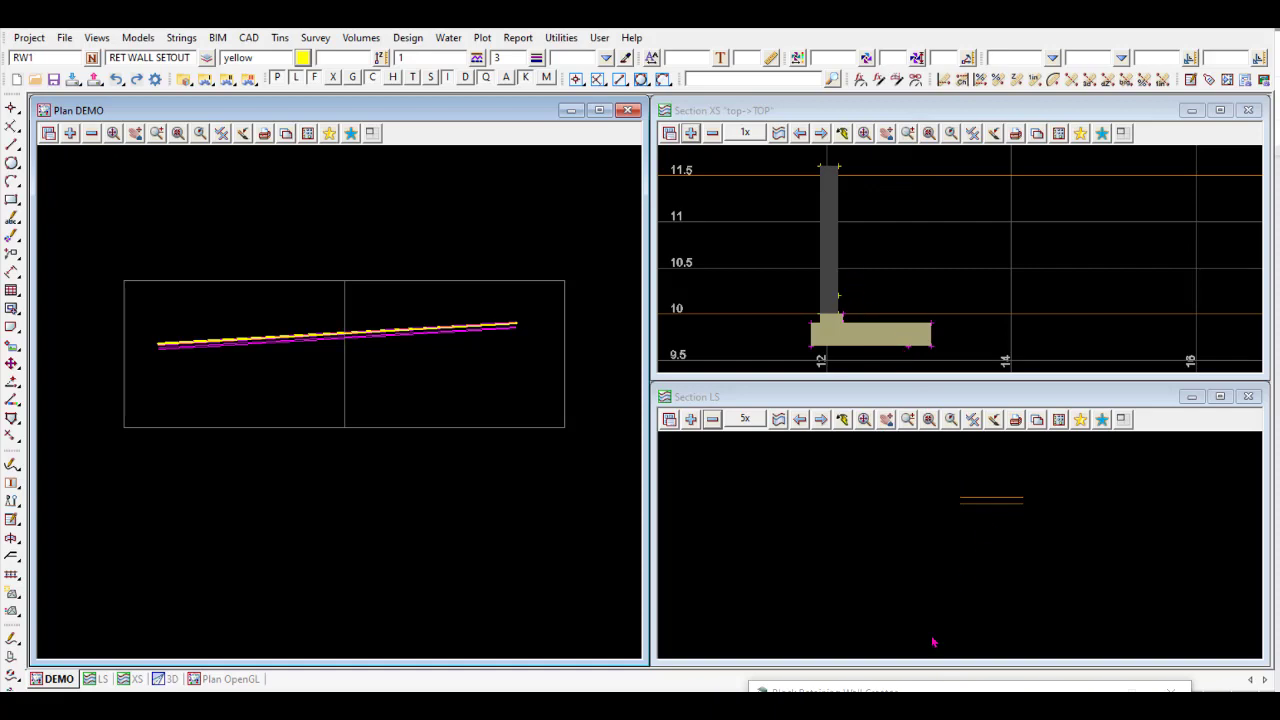
Restore the Block Retaining Wall Creator and choose the TYPE 1 No batter at top style.
left_click(830, 690)
left_click_drag(865, 592, 353, 119)
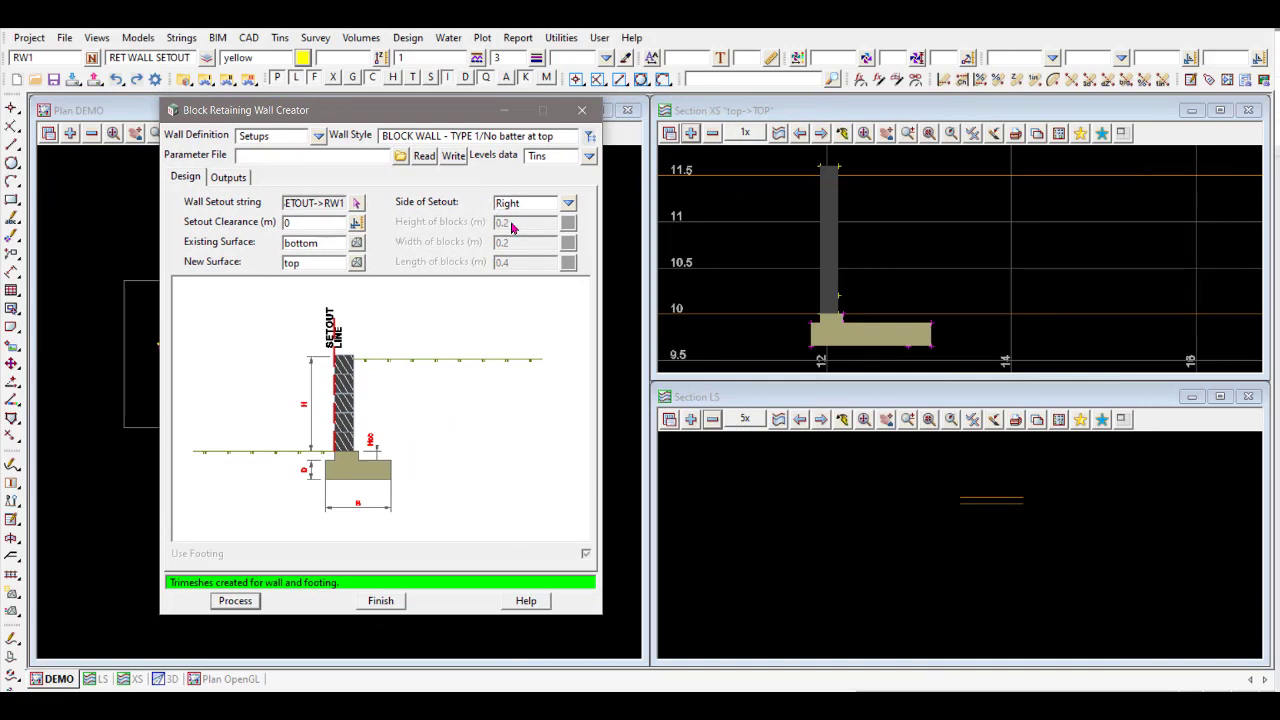
left_click(590, 137)
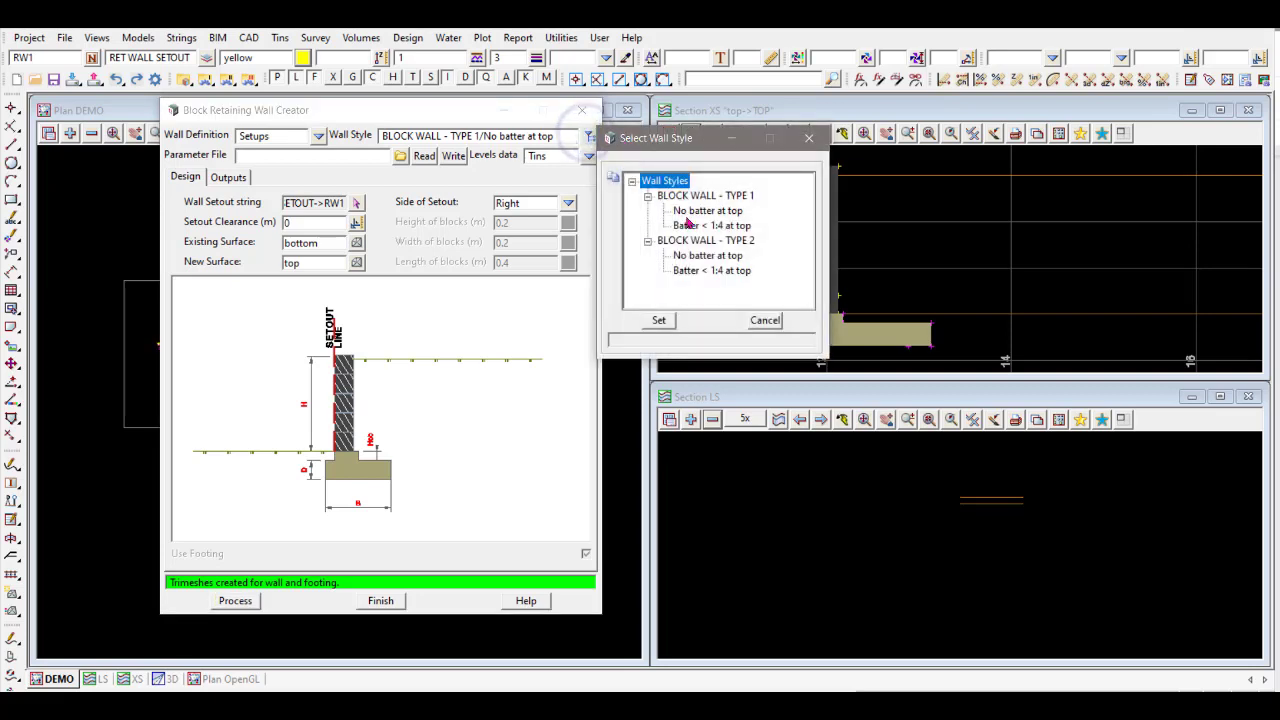
left_click(700, 212)
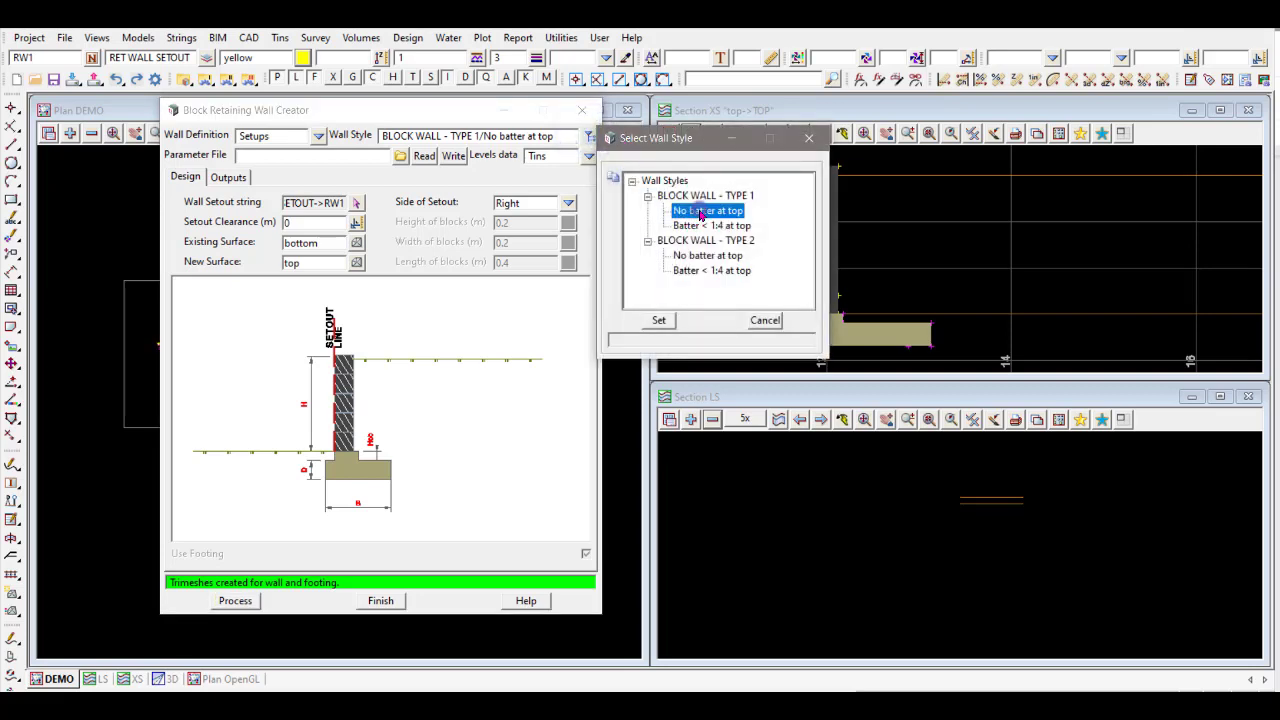
Copy the wall styles file to the Working Folder and open the project folder in File Explorer.
left_click(613, 178)
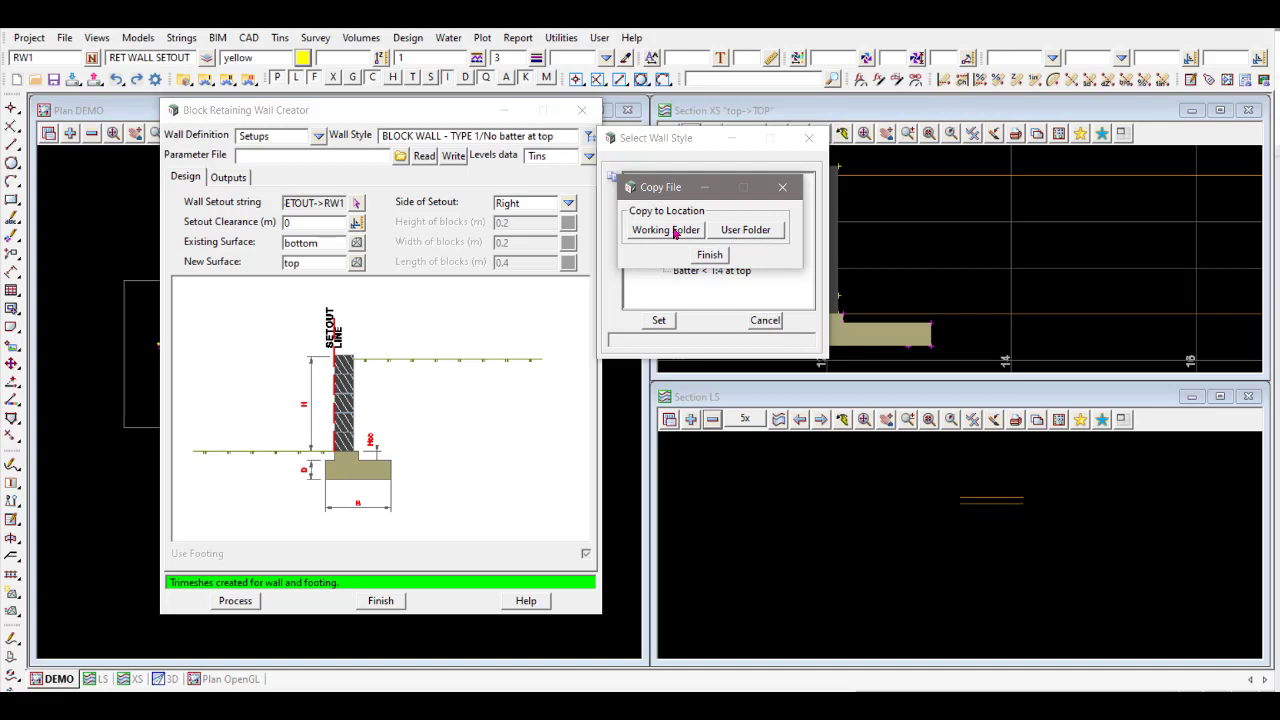
left_click(675, 230)
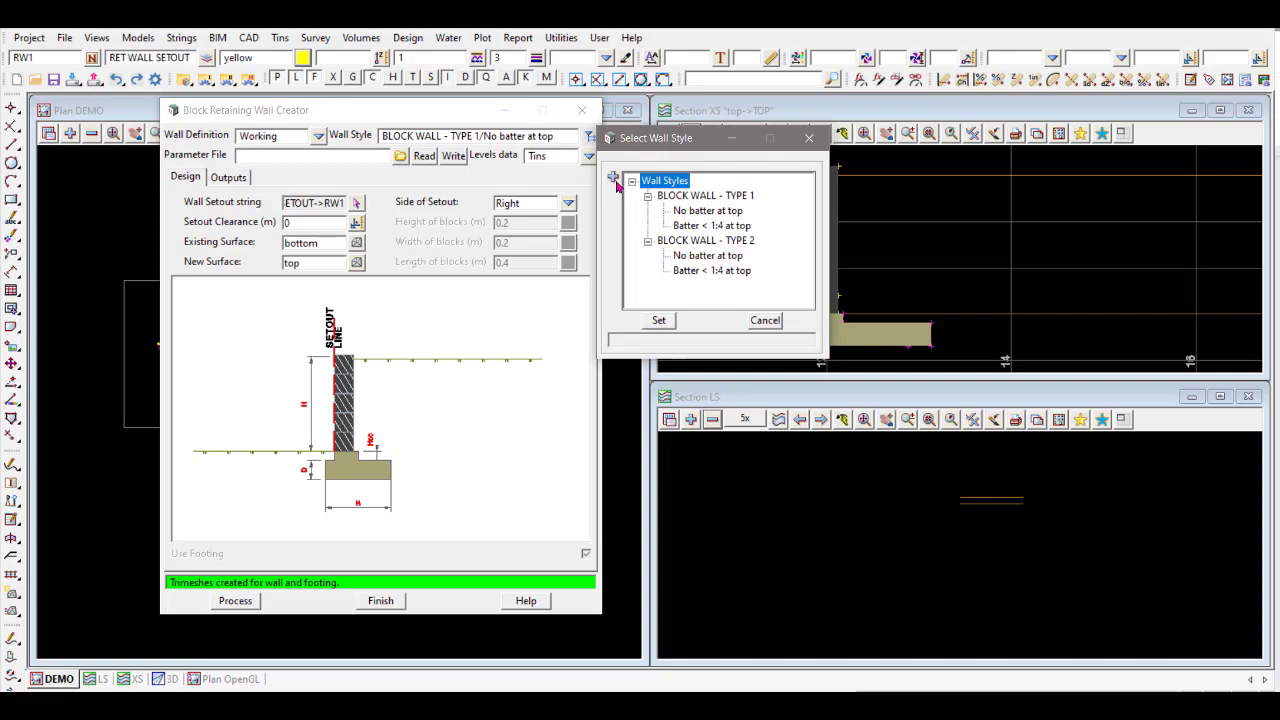
left_click(318, 137)
left_click(318, 137)
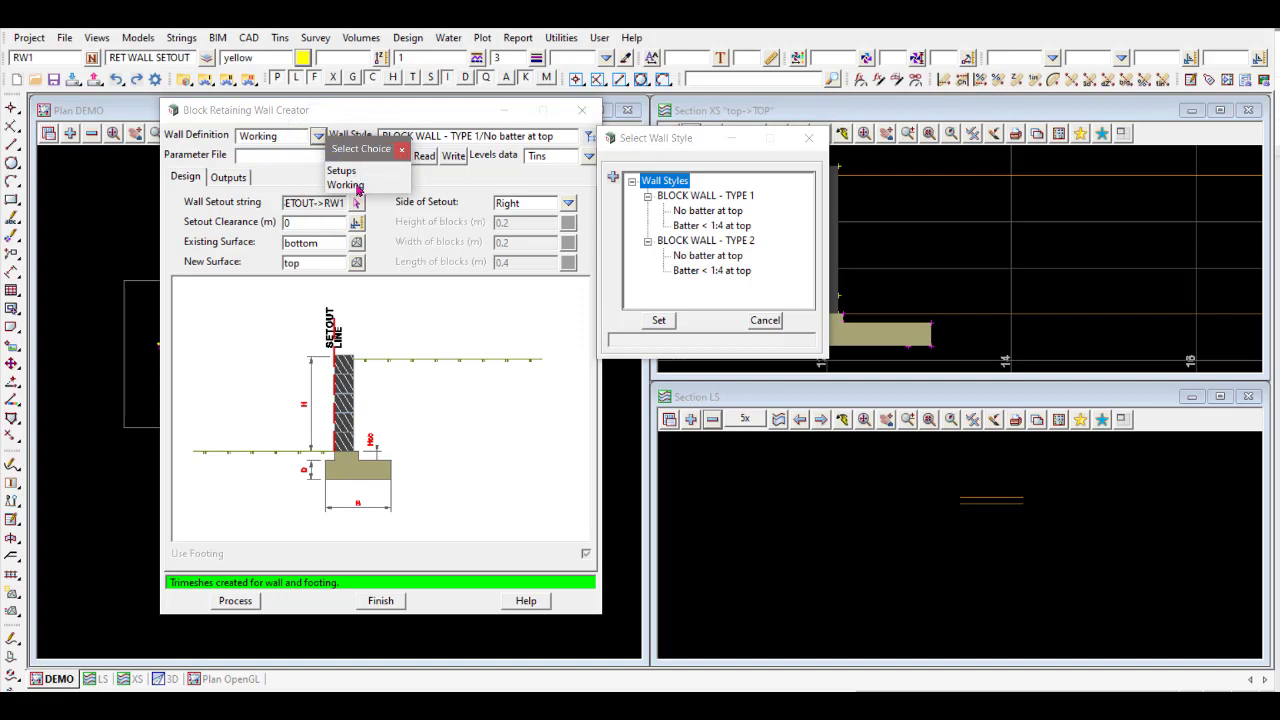
left_click(401, 150)
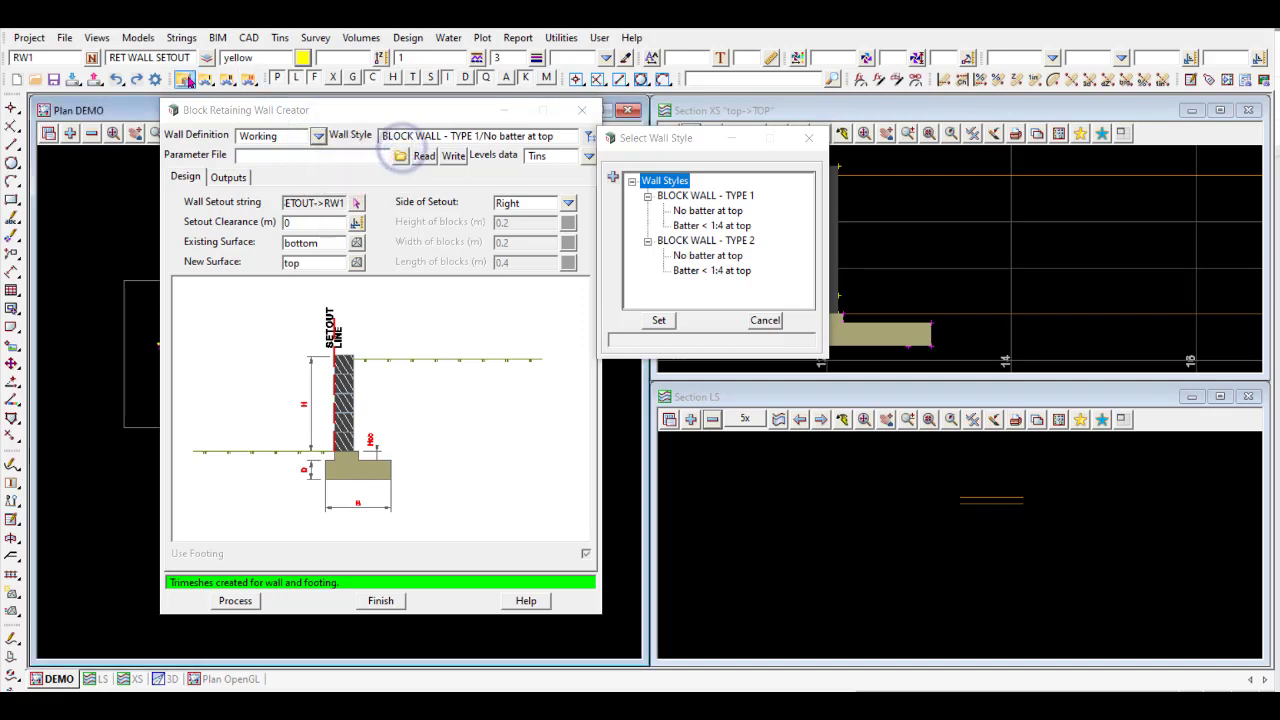
left_click(186, 81)
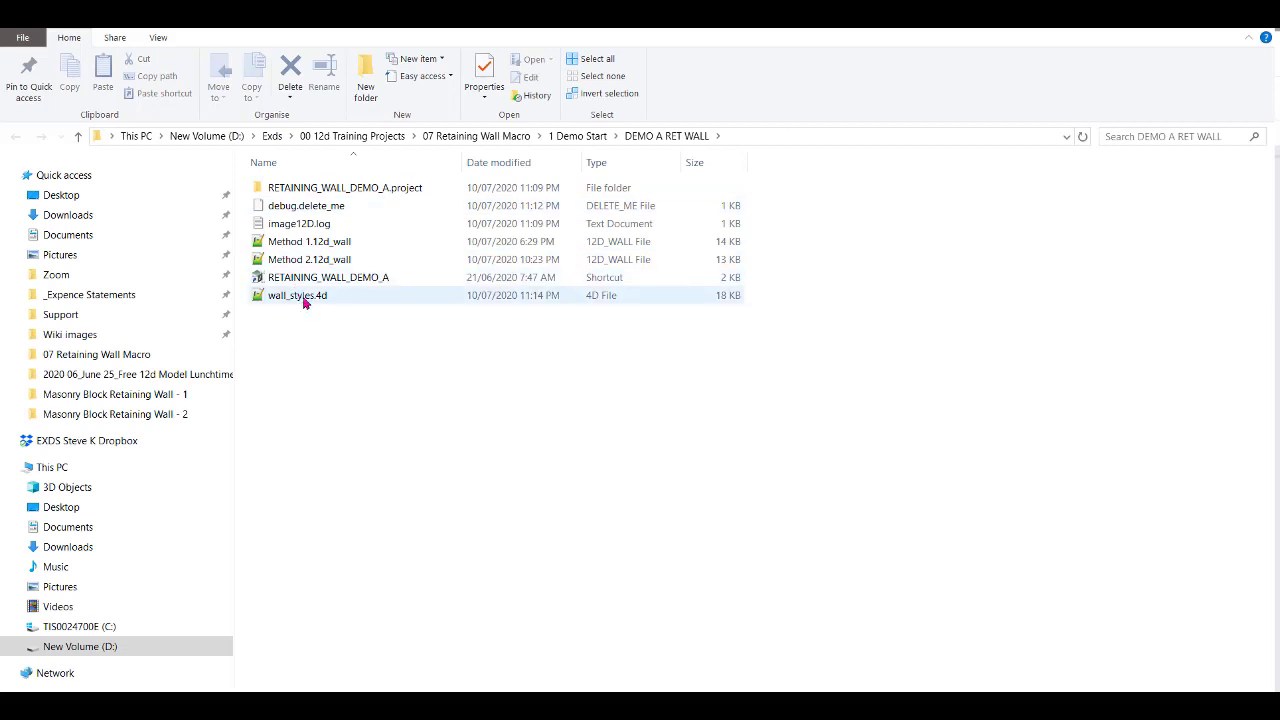
Confirm wall_styles.4d is in the DEMO A RET WALL folder, then return to 12d Model.
left_click(305, 302)
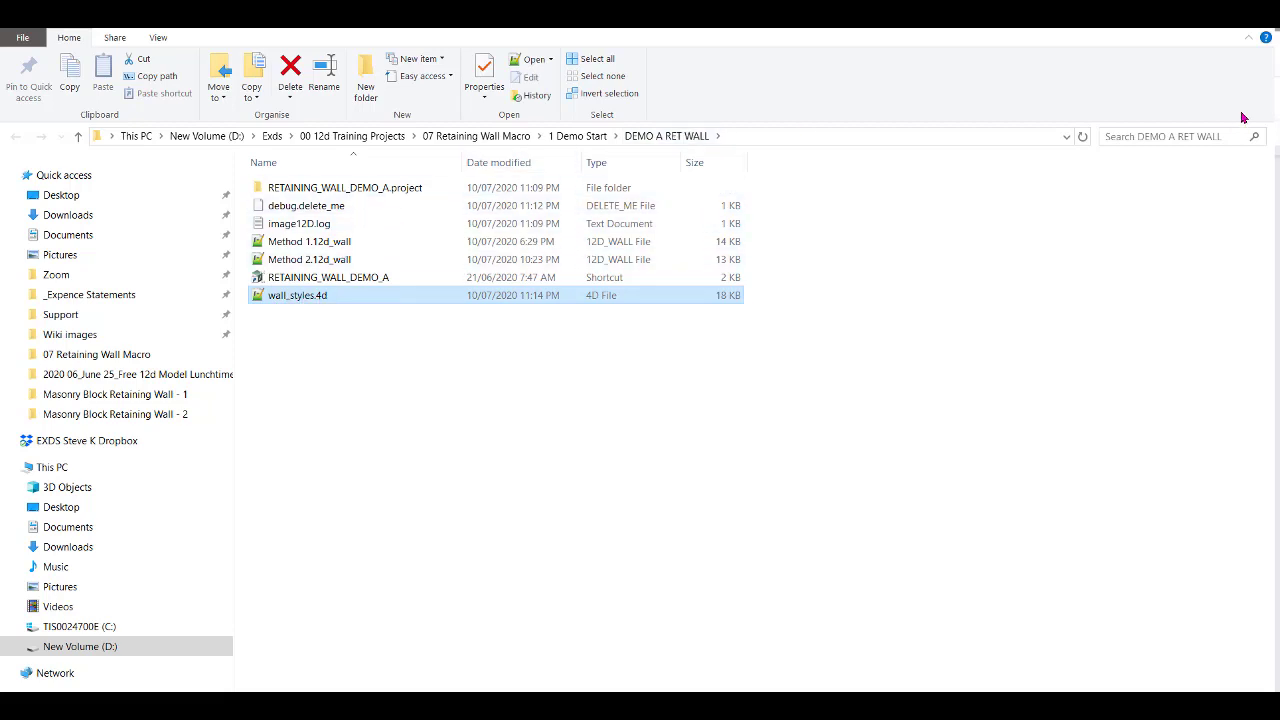
left_click(1185, 28)
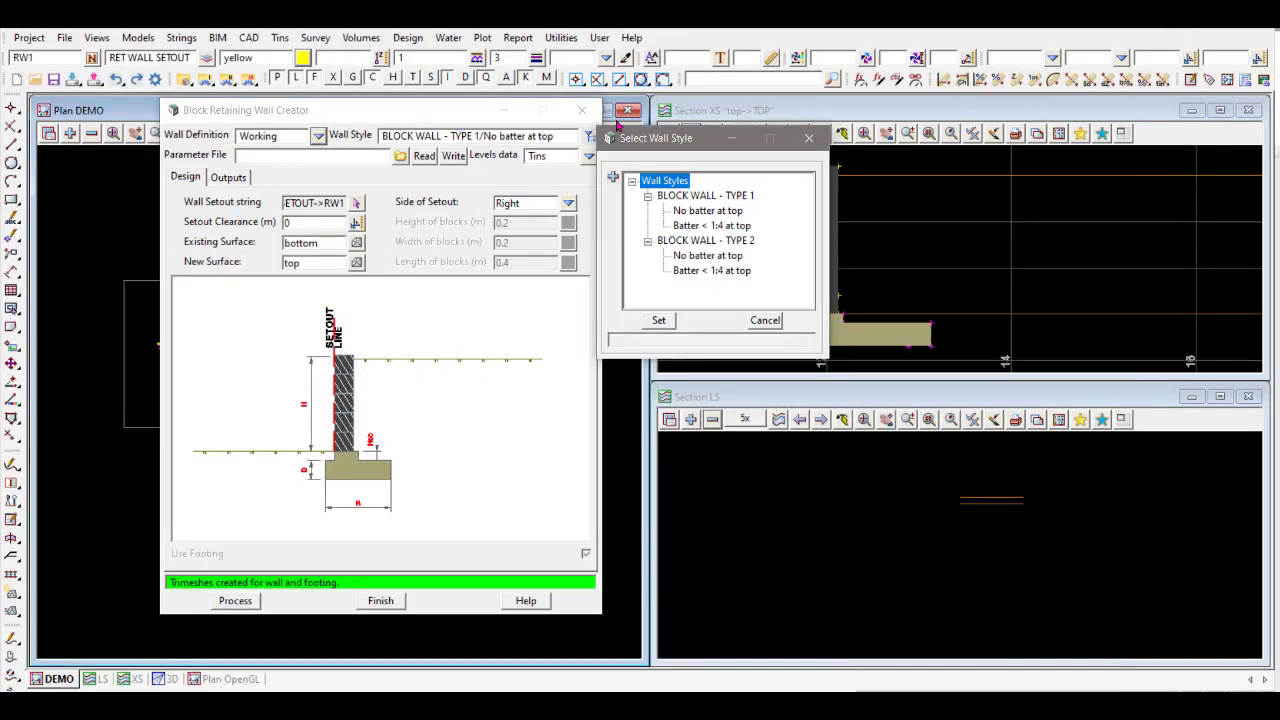
Duplicate No batter at top under BLOCK WALL - TYPE 1 and select No batter at top (Copy 1).
left_click_drag(660, 140, 673, 131)
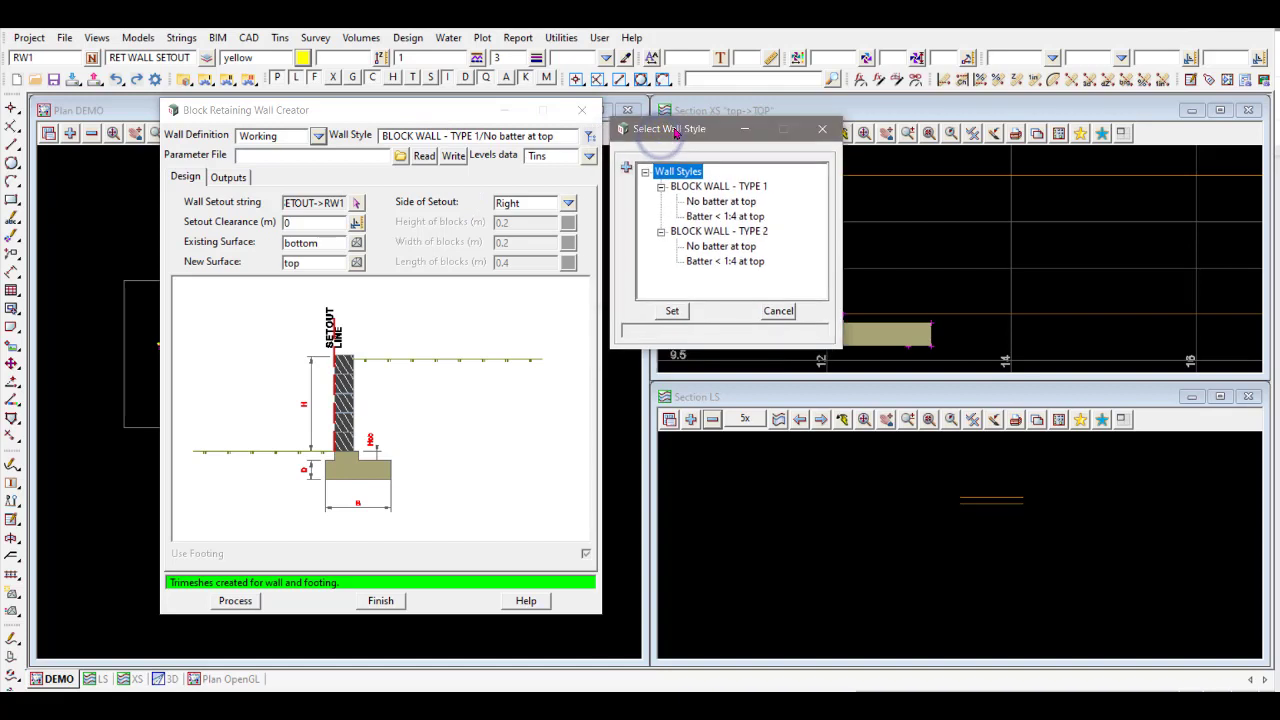
left_click(707, 204)
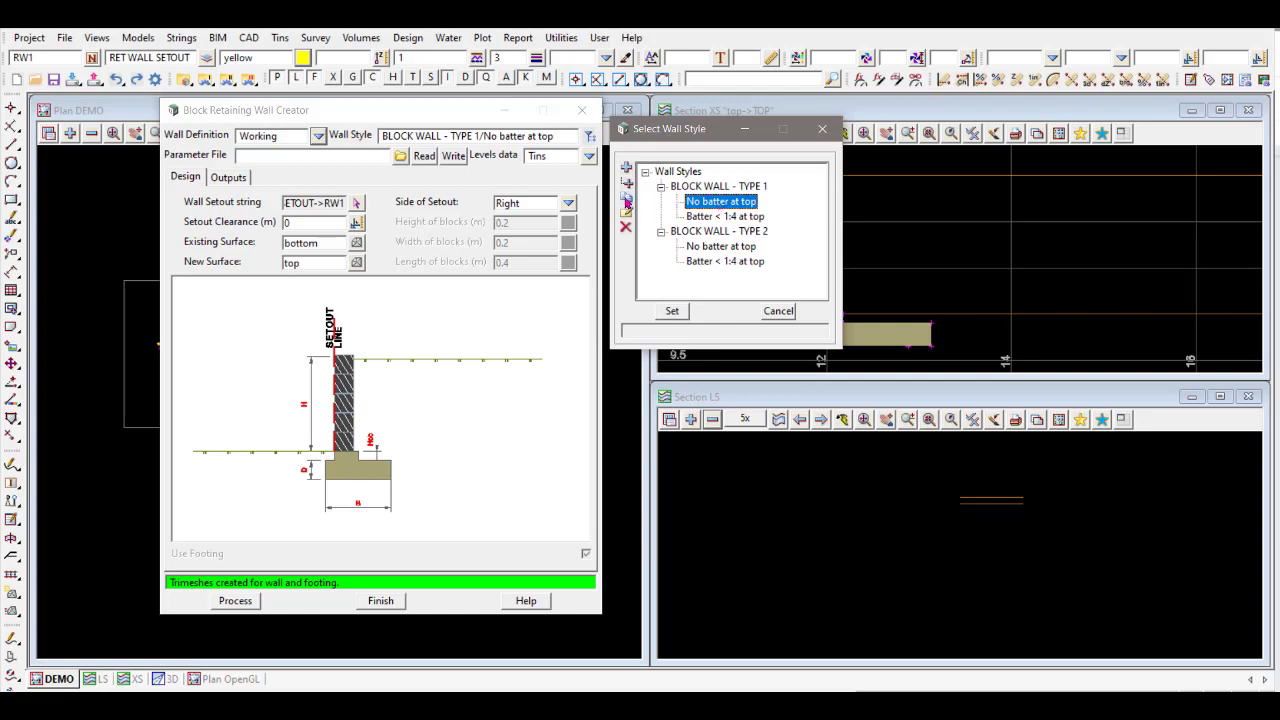
left_click(627, 200)
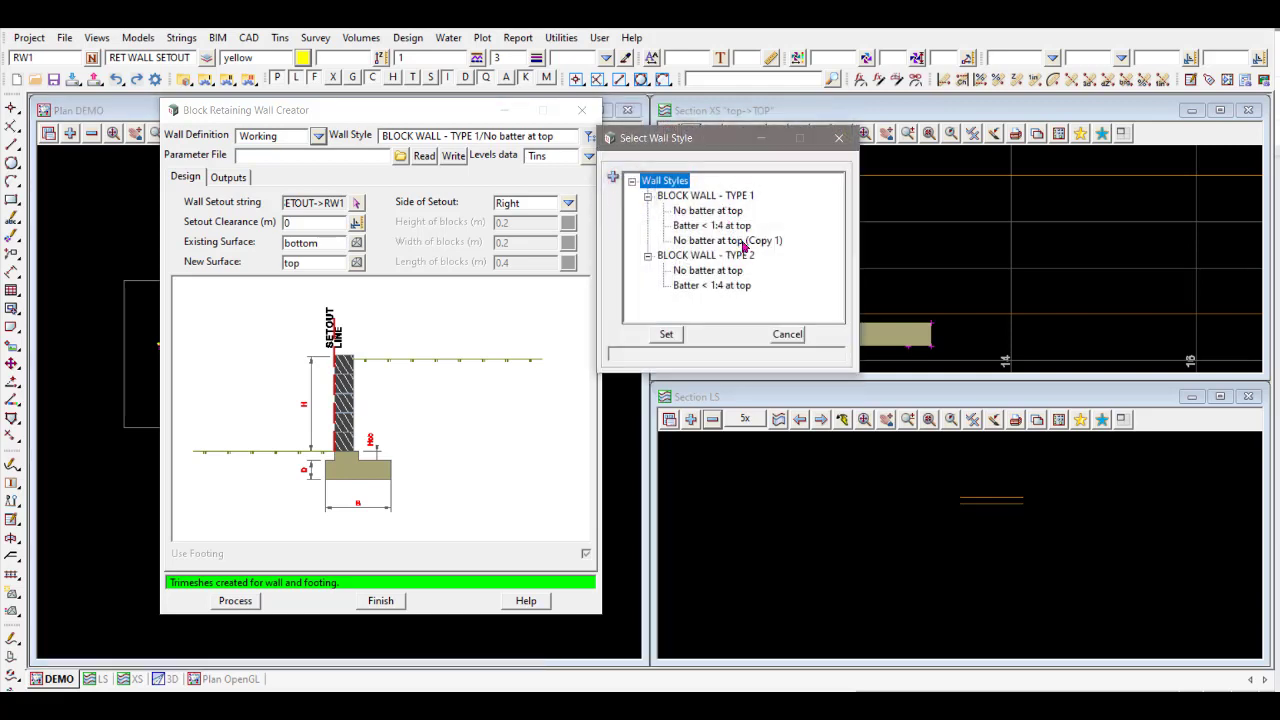
left_click(744, 242)
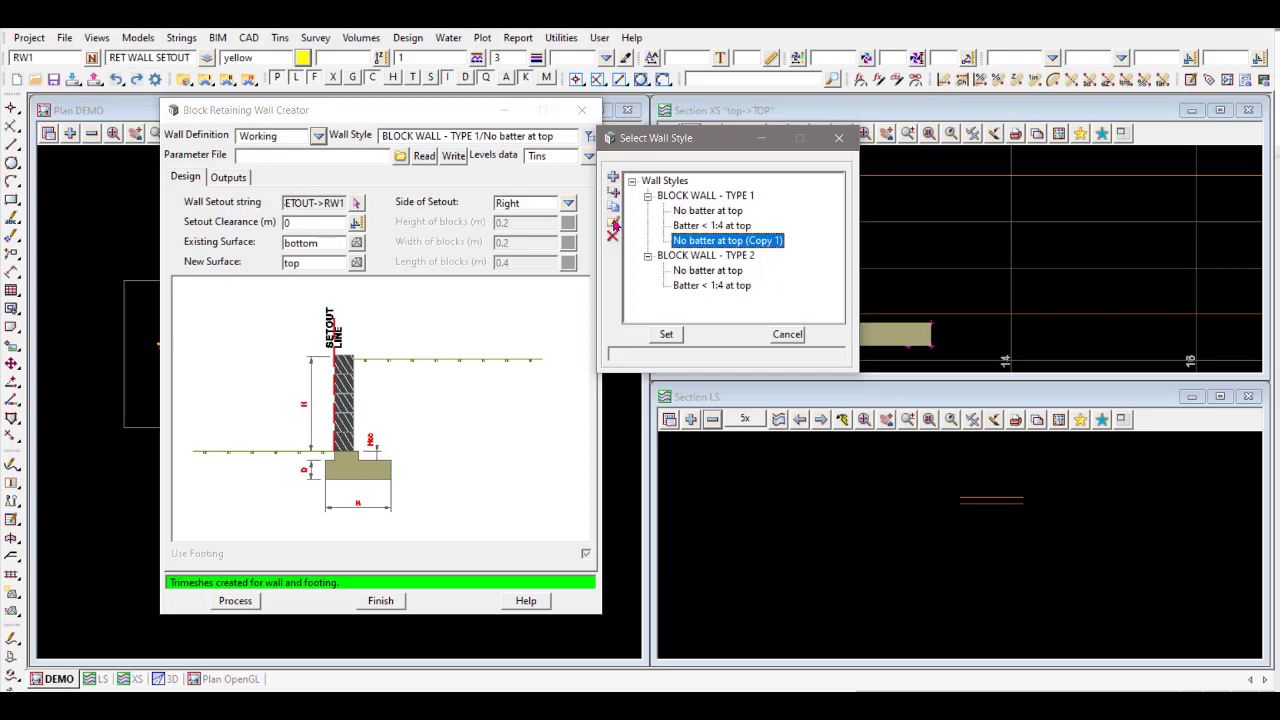
Rename the copied style by replacing (Copy 1) with EXDS.
left_click(614, 223)
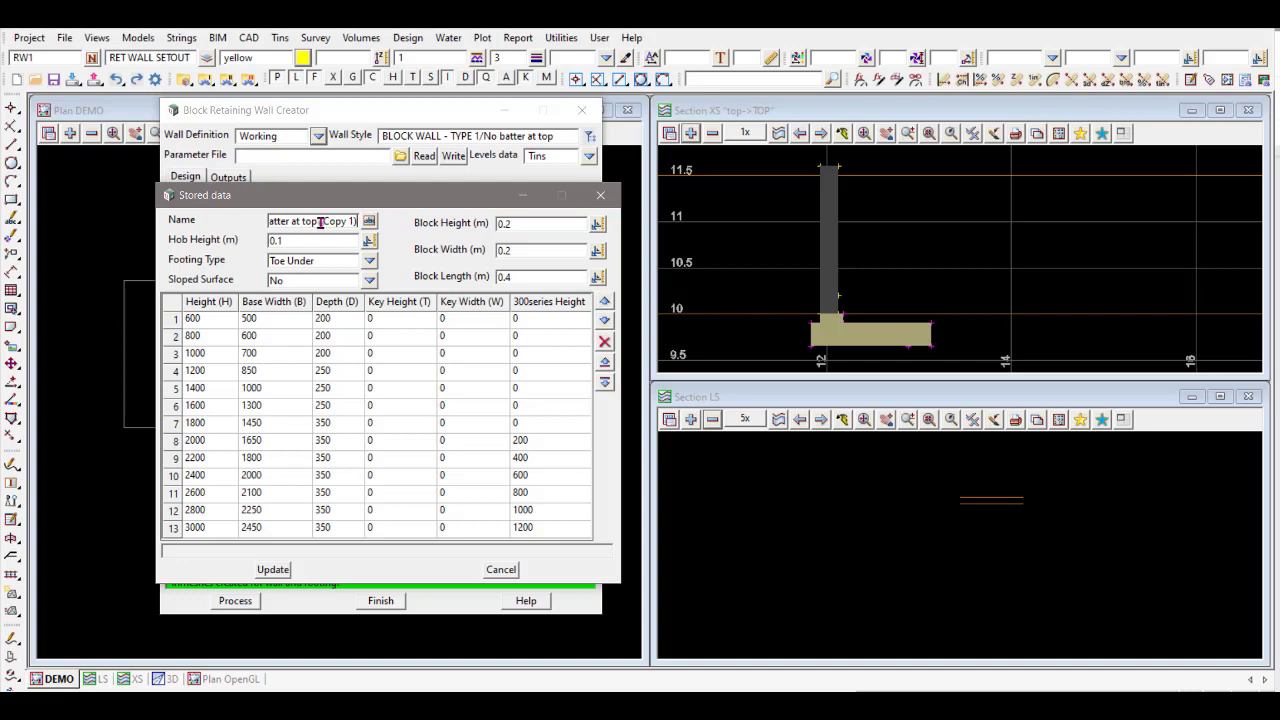
left_click_drag(320, 222, 357, 222)
key("BackSpace")
type("EXDS")
Change the style's Hob Height from 0.1 to 0.
left_click_drag(444, 197, 686, 441)
left_click(375, 451)
left_click_drag(622, 433, 574, 355)
double_click(527, 394)
type("0")
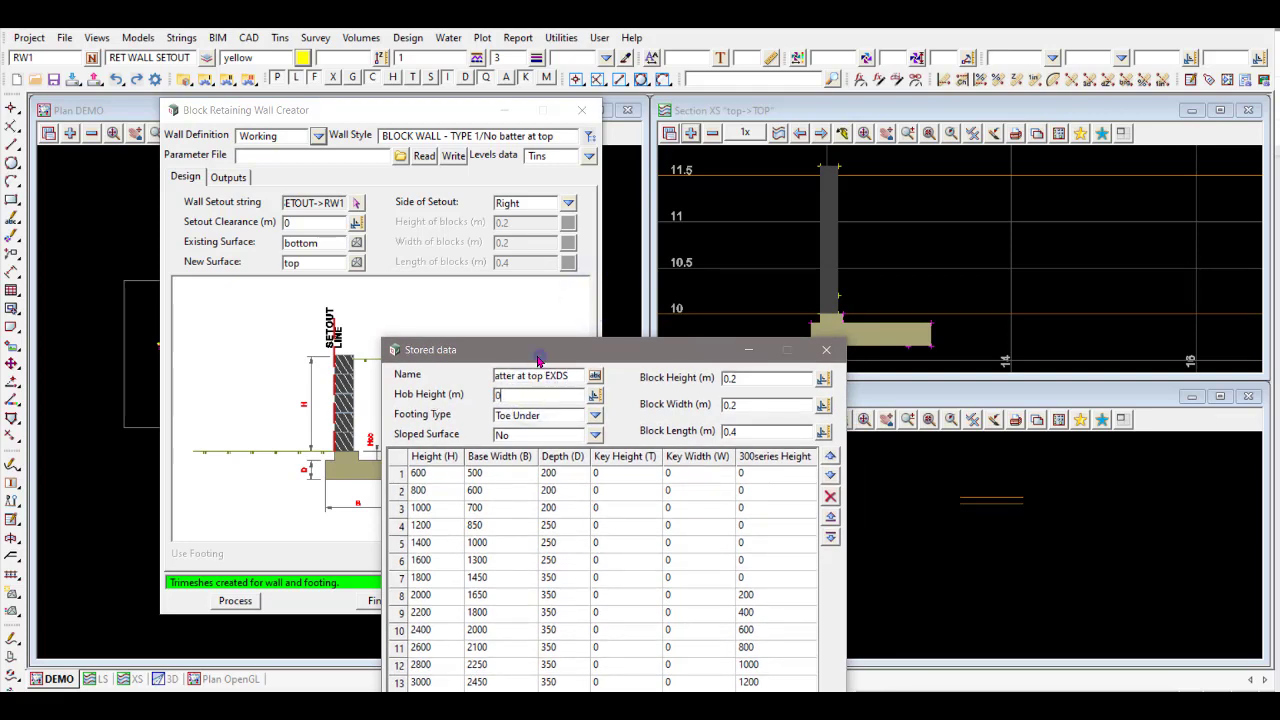
left_click_drag(543, 349, 504, 229)
left_click_drag(504, 229, 492, 201)
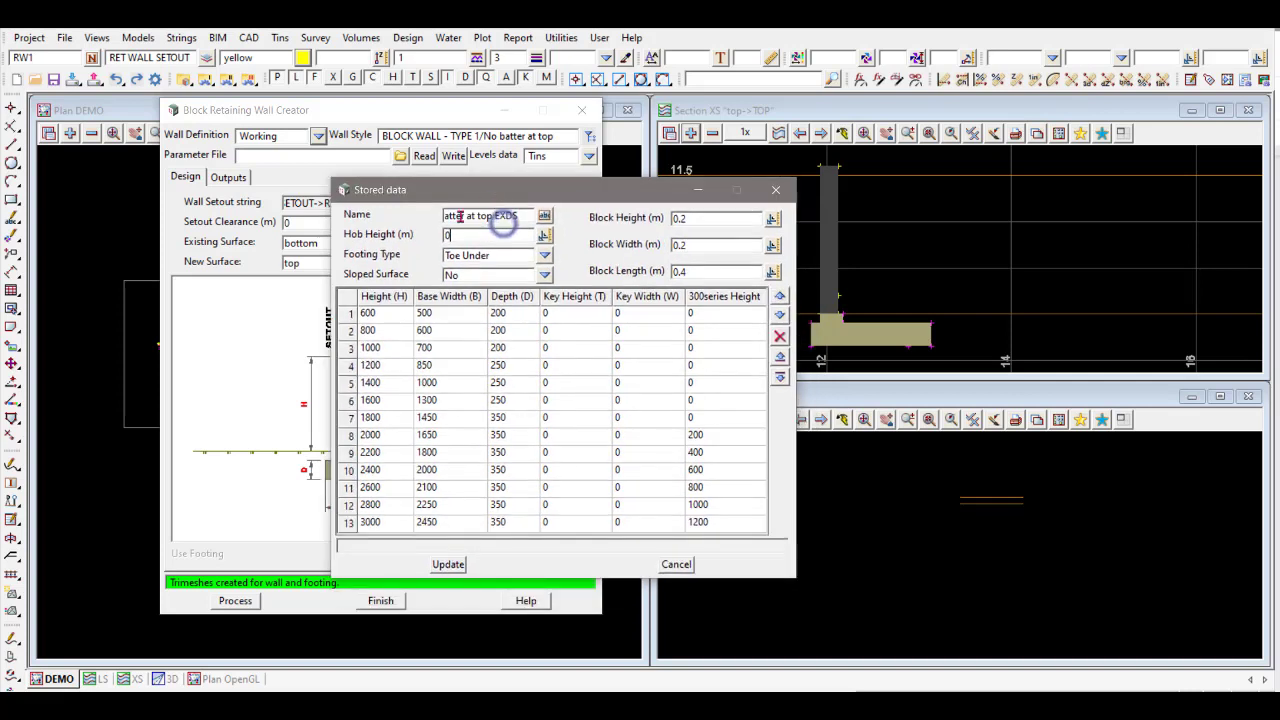
left_click(352, 316)
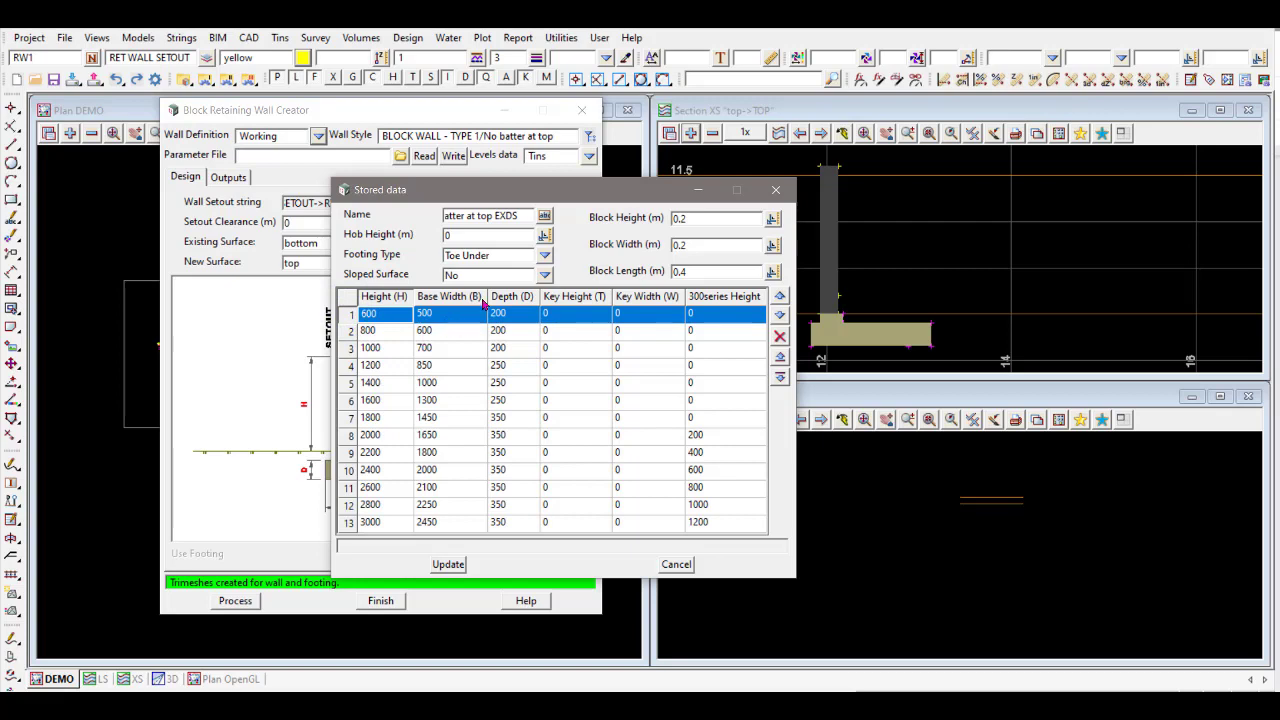
left_click_drag(530, 192, 625, 195)
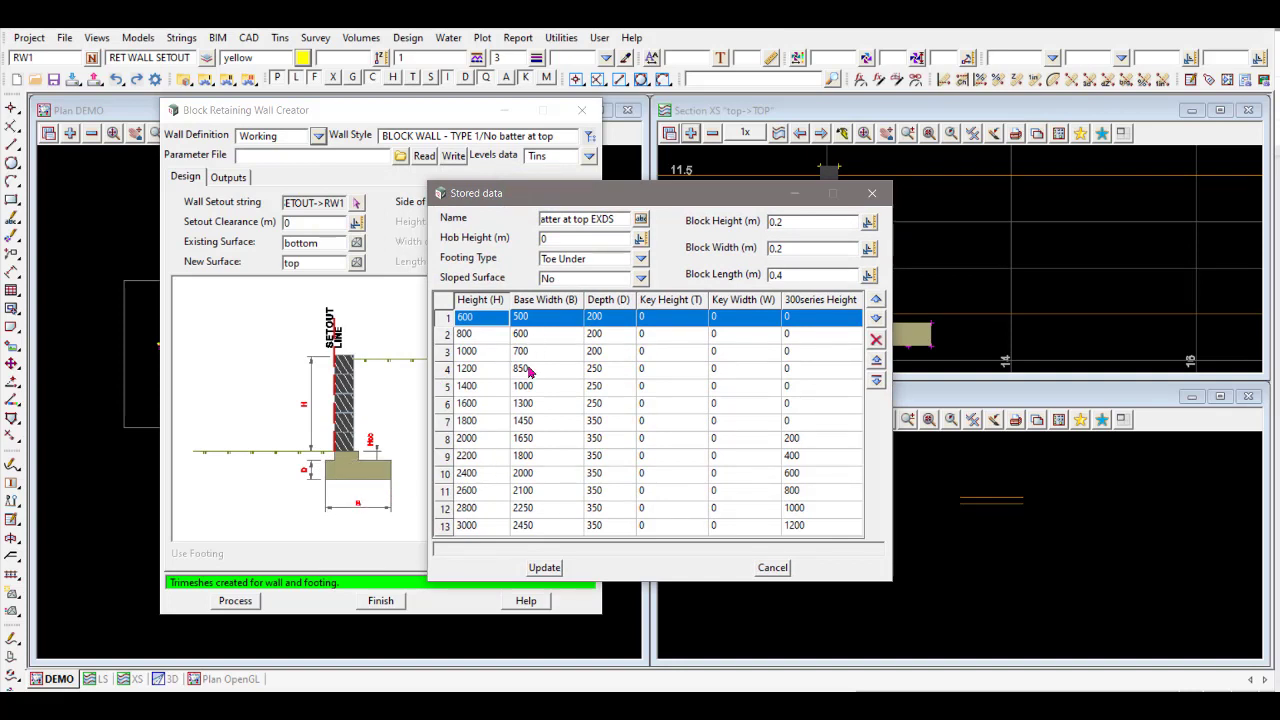
left_click(607, 318)
left_click(452, 352)
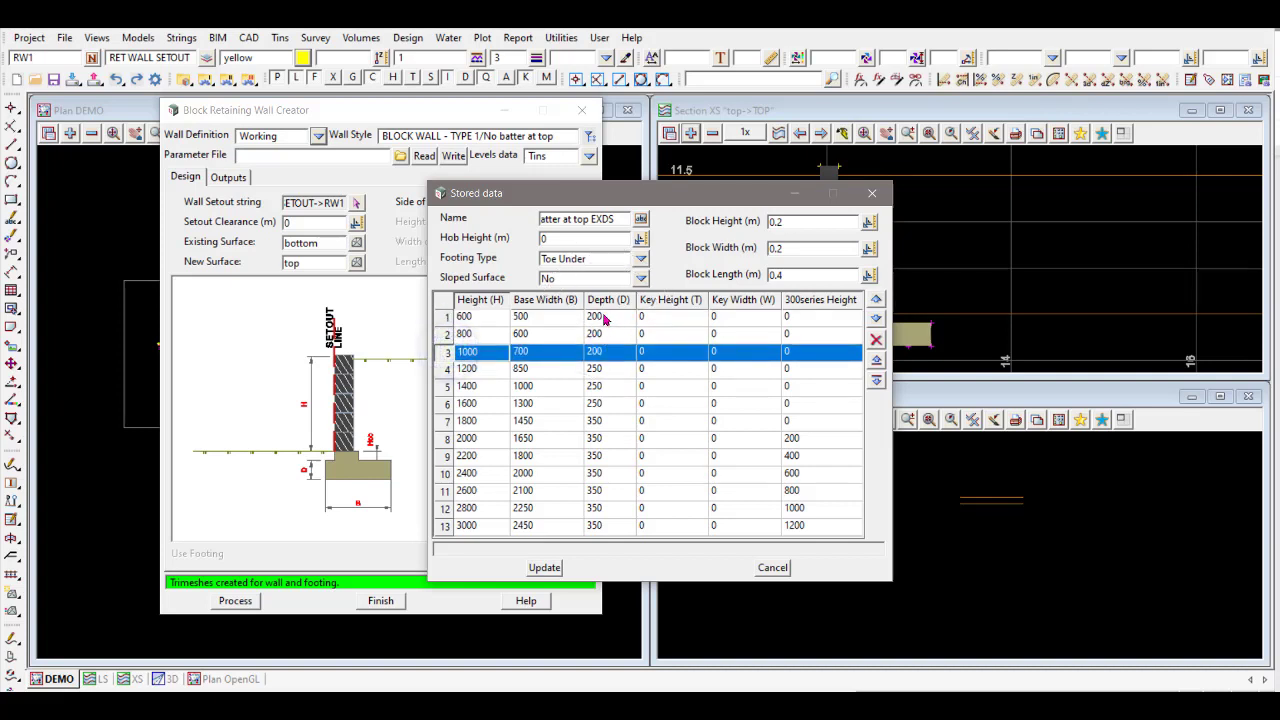
left_click(607, 372)
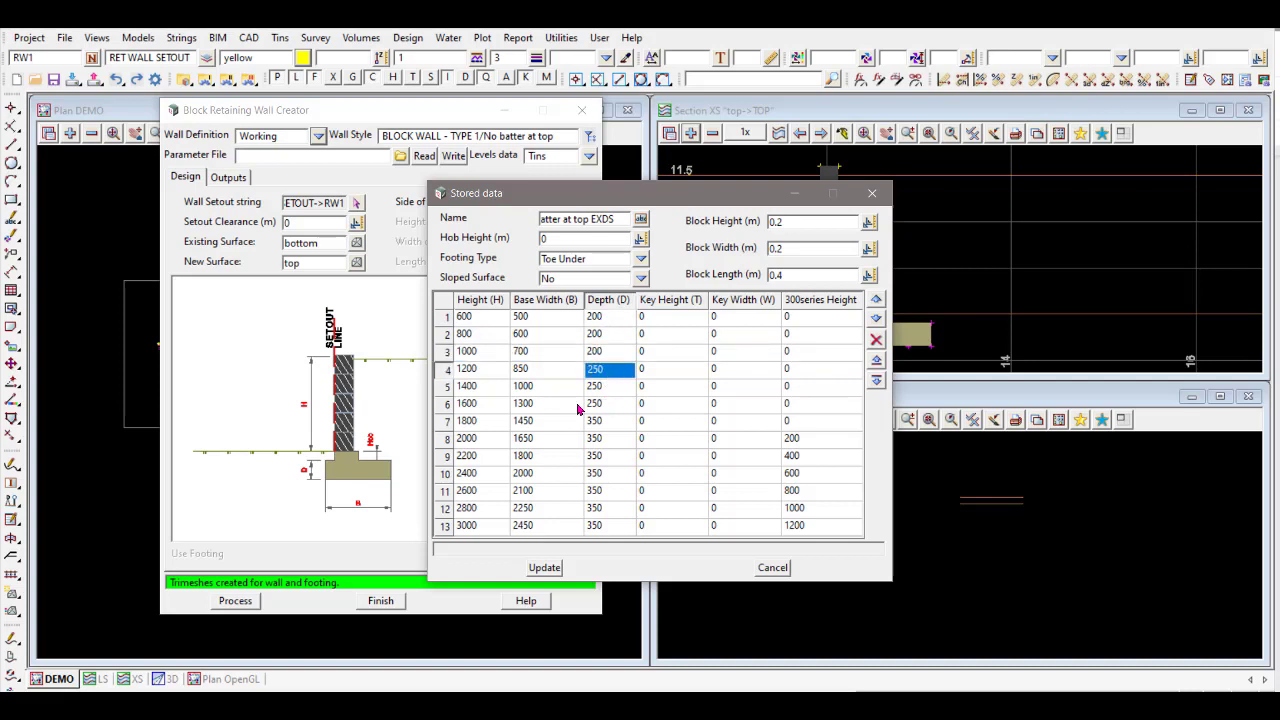
left_click(447, 408)
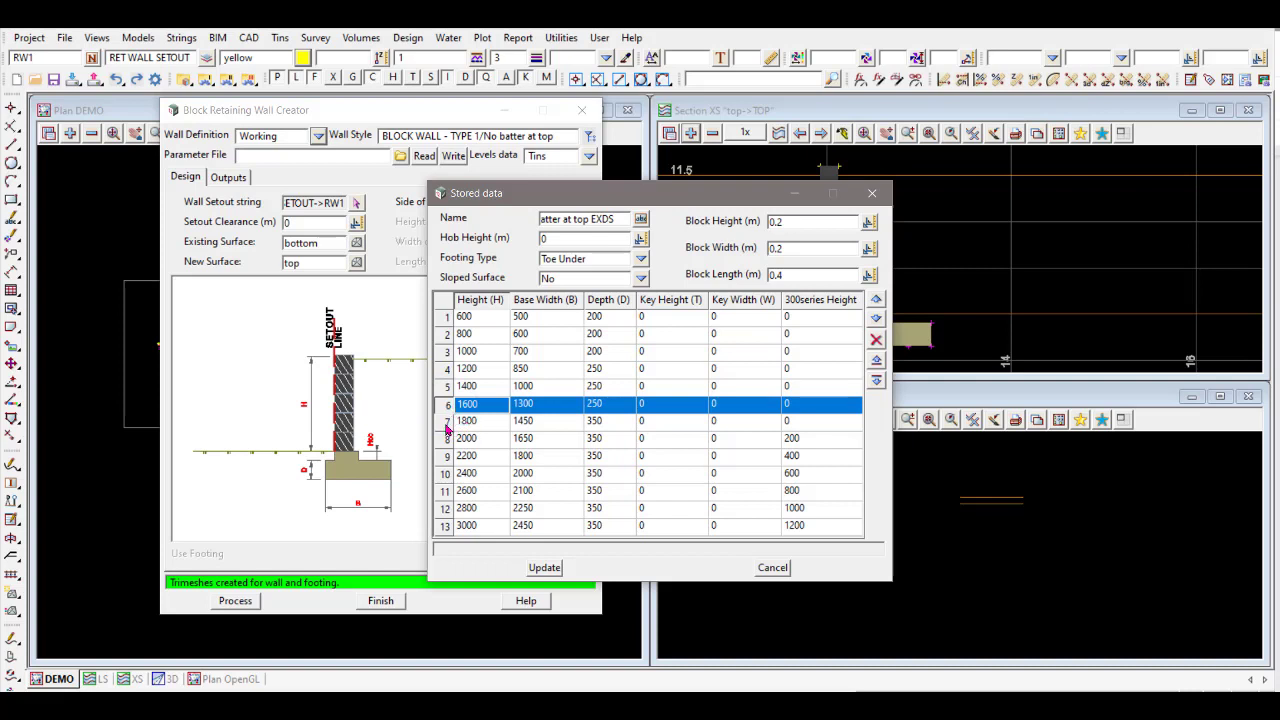
left_click(447, 424)
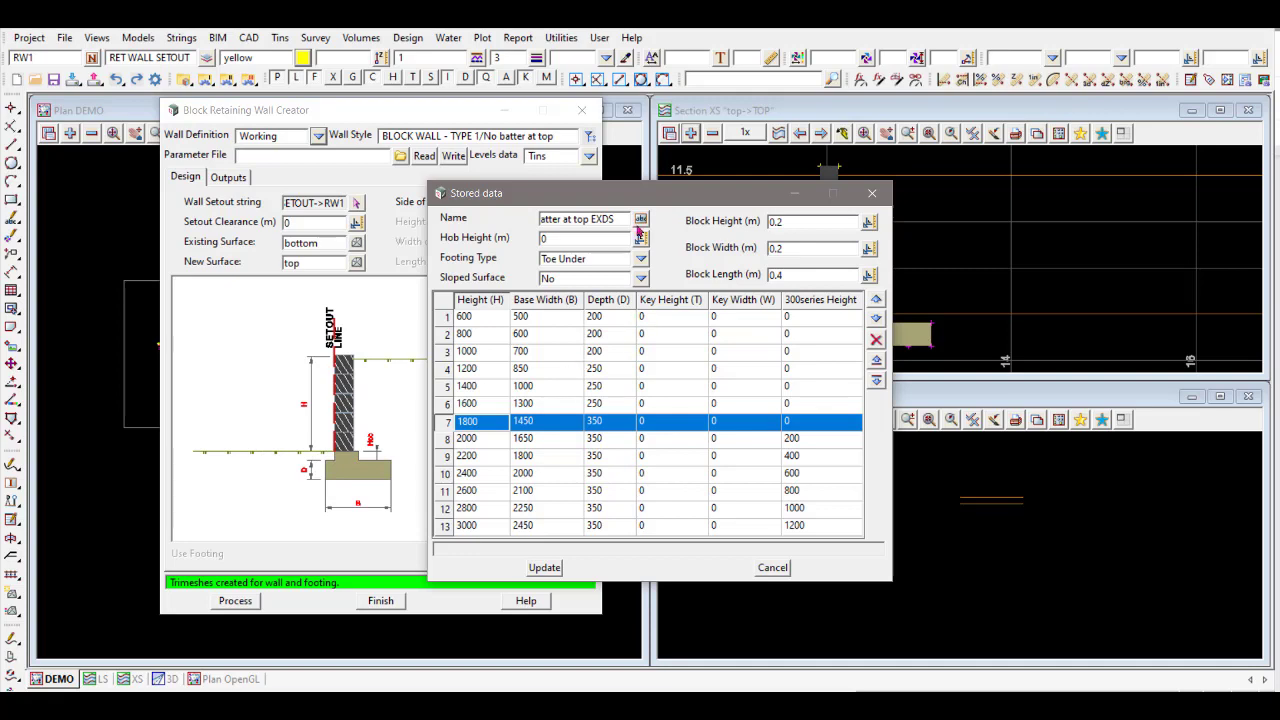
left_click_drag(641, 199, 473, 190)
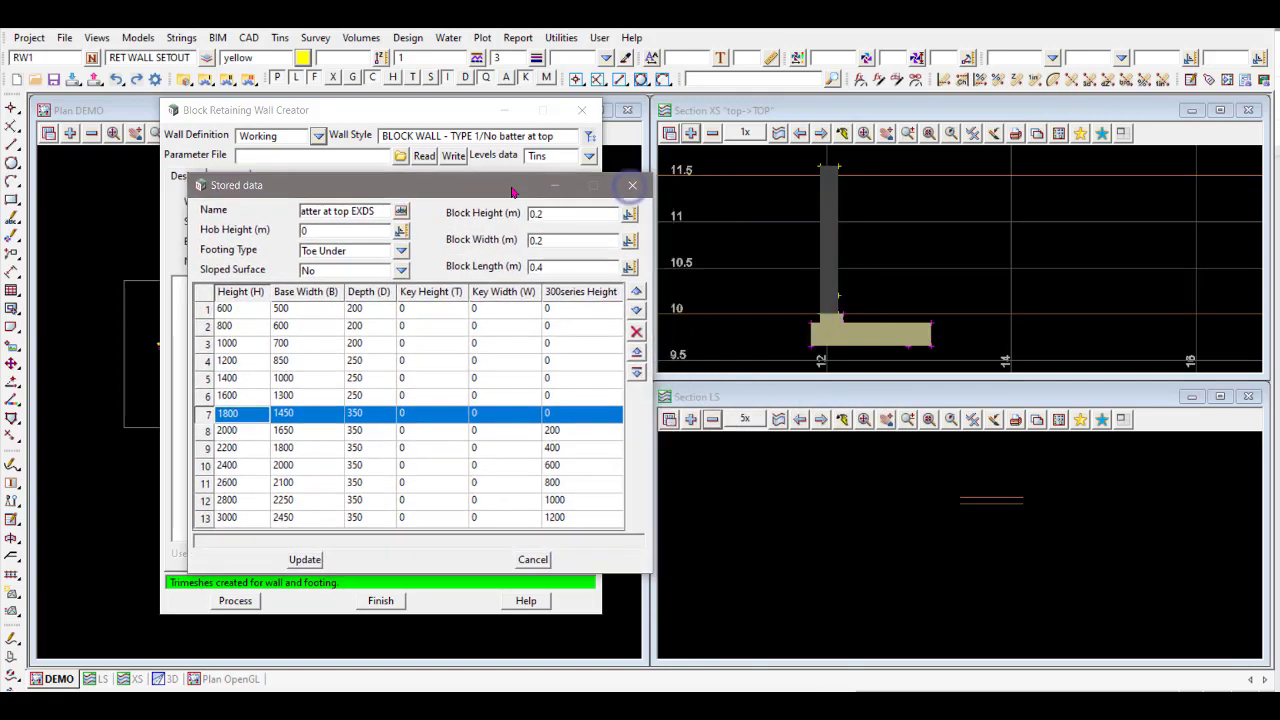
left_click(689, 312)
left_click(693, 173)
left_click_drag(490, 190, 511, 176)
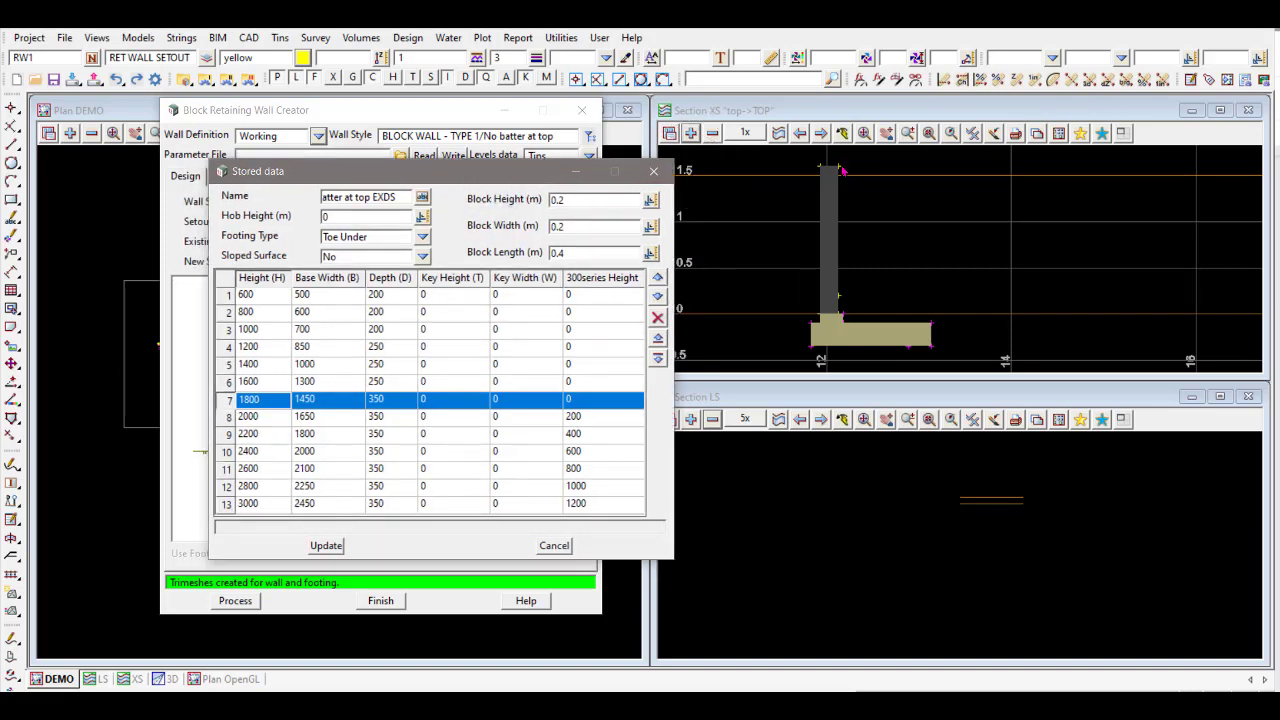
left_click(229, 383)
left_click_drag(471, 171, 432, 171)
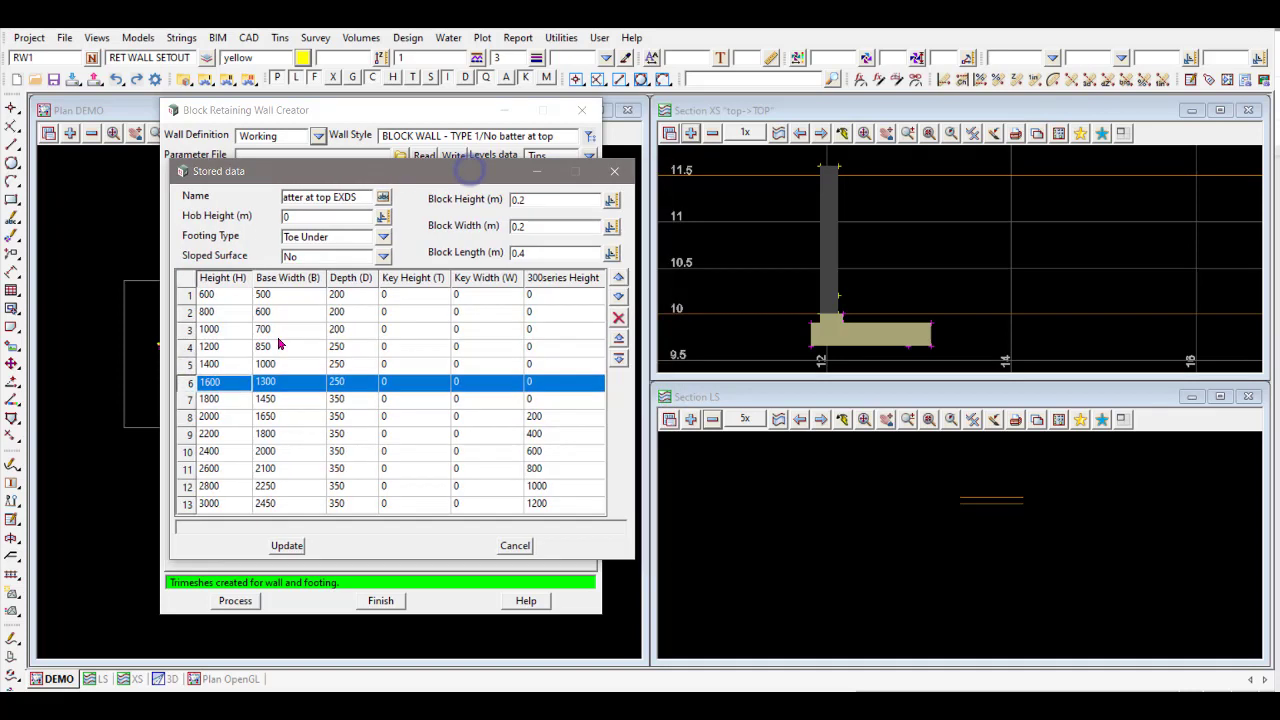
Change the 1600 row's Depth from 250 to 500.
left_click(352, 386)
left_click(355, 386)
double_click(357, 383)
type("5")
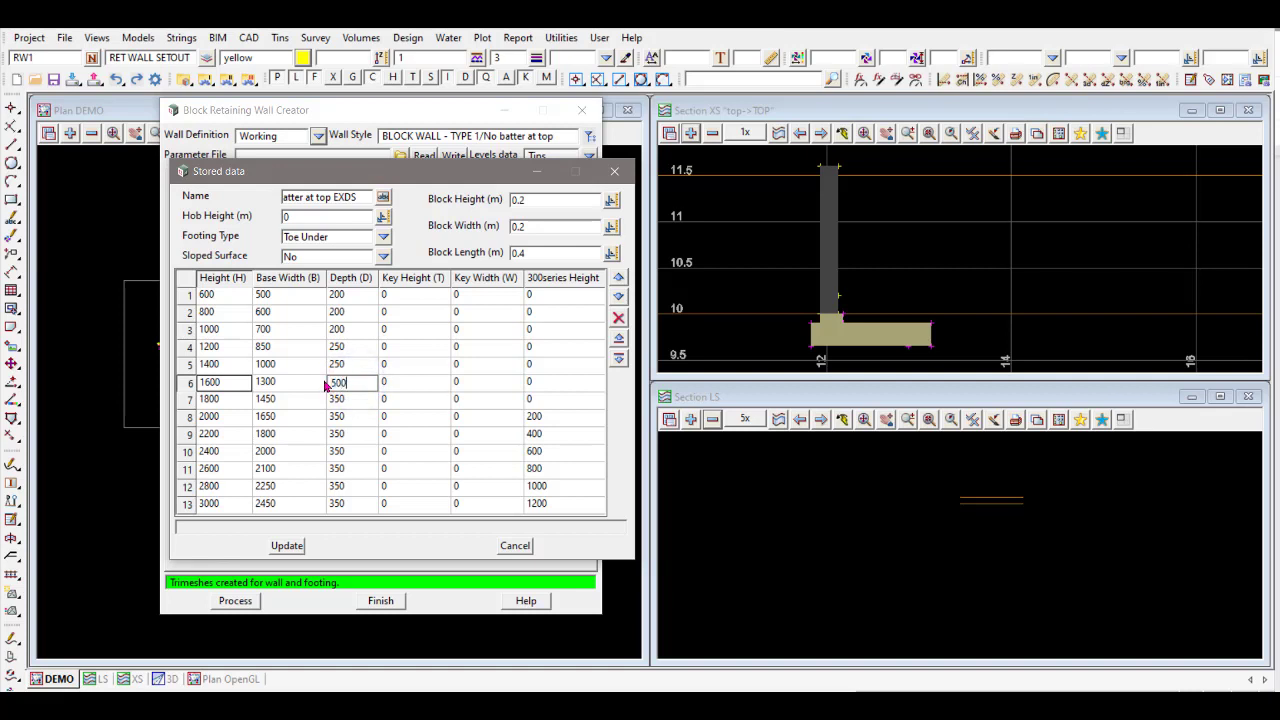
left_click(361, 361)
left_click(344, 384)
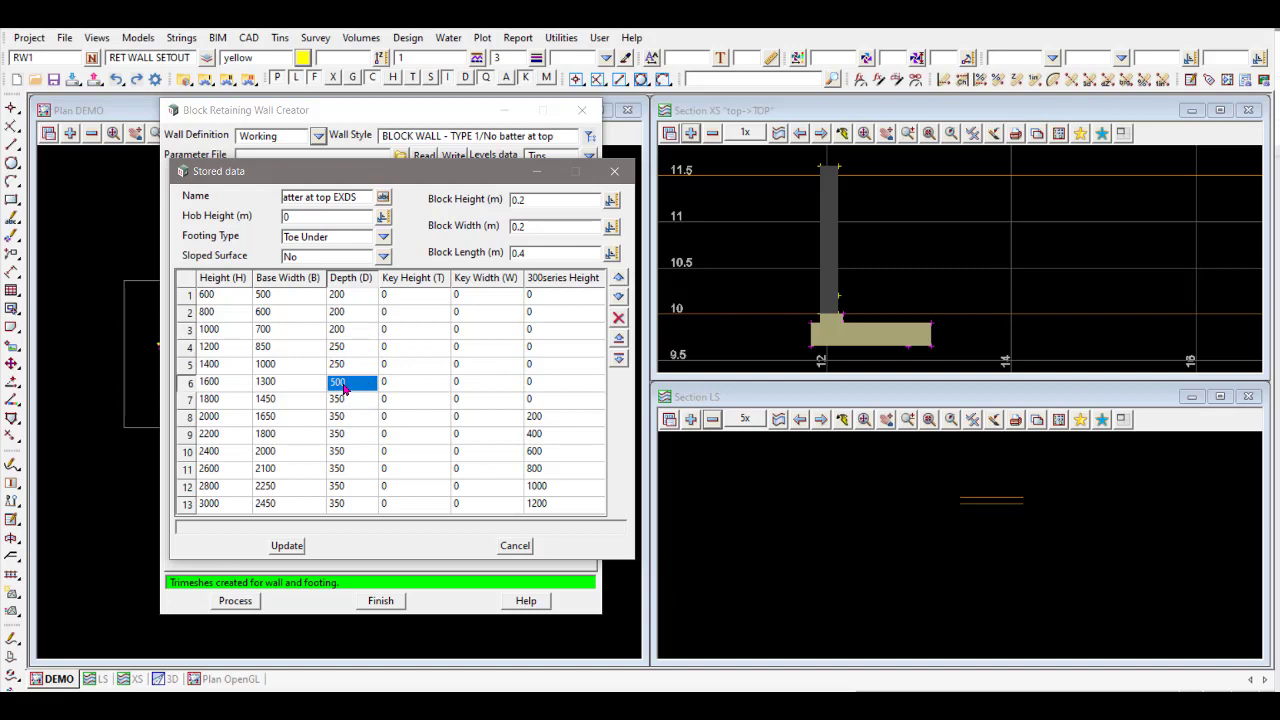
left_click(344, 386)
Set the 1600 row's Base Width to 2000.
left_click(285, 382)
left_click(285, 382)
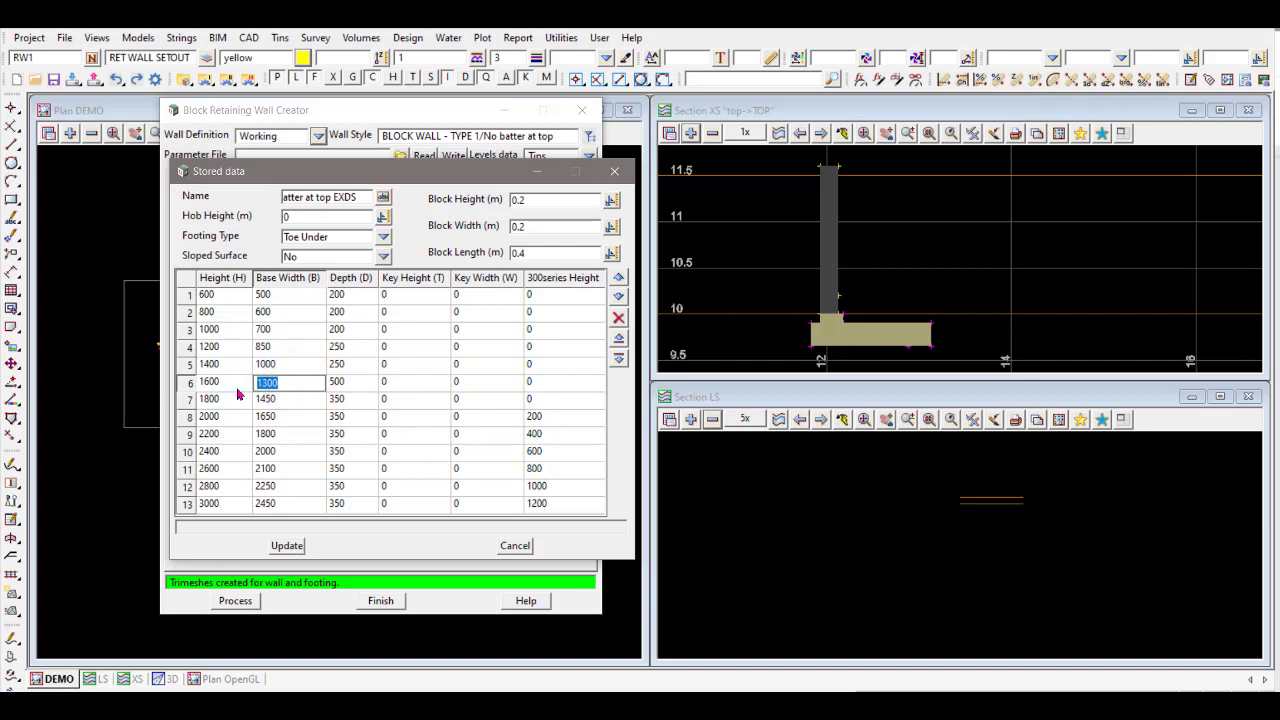
type("2000")
left_click(358, 384)
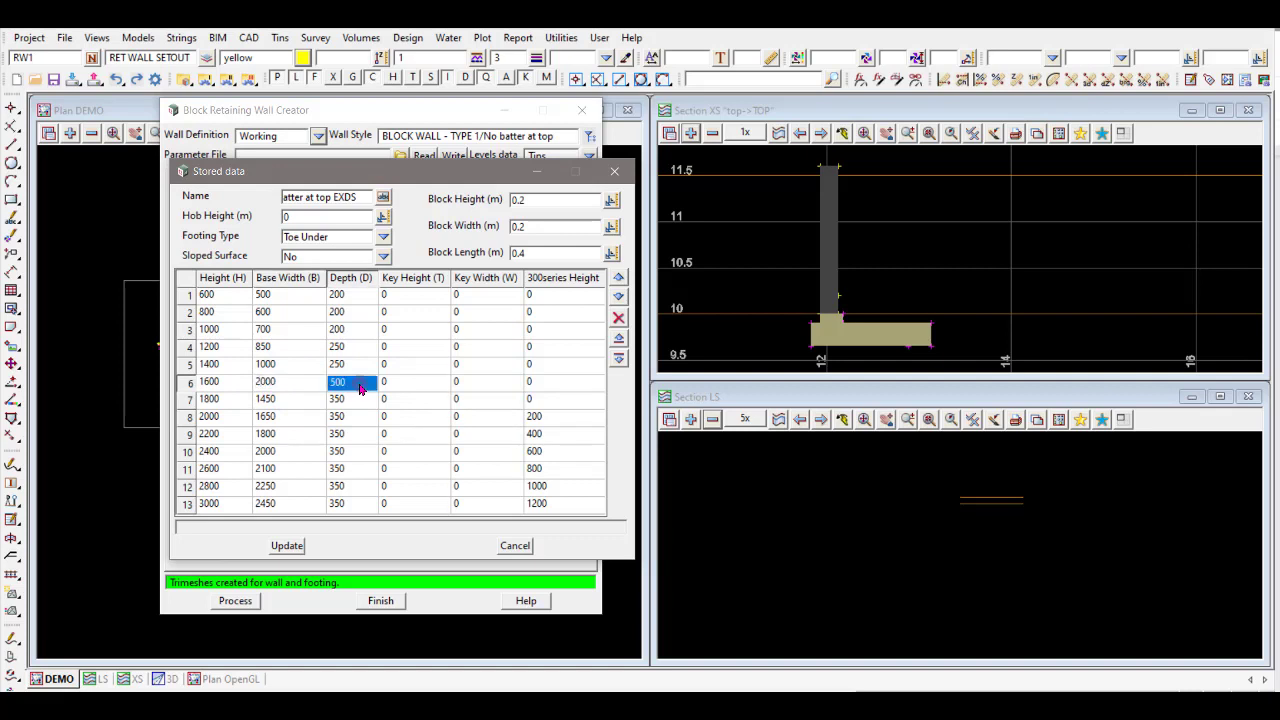
Save the edited stored data and apply the TYPE 1 'No batter at top EXDS' wall style.
left_click(288, 546)
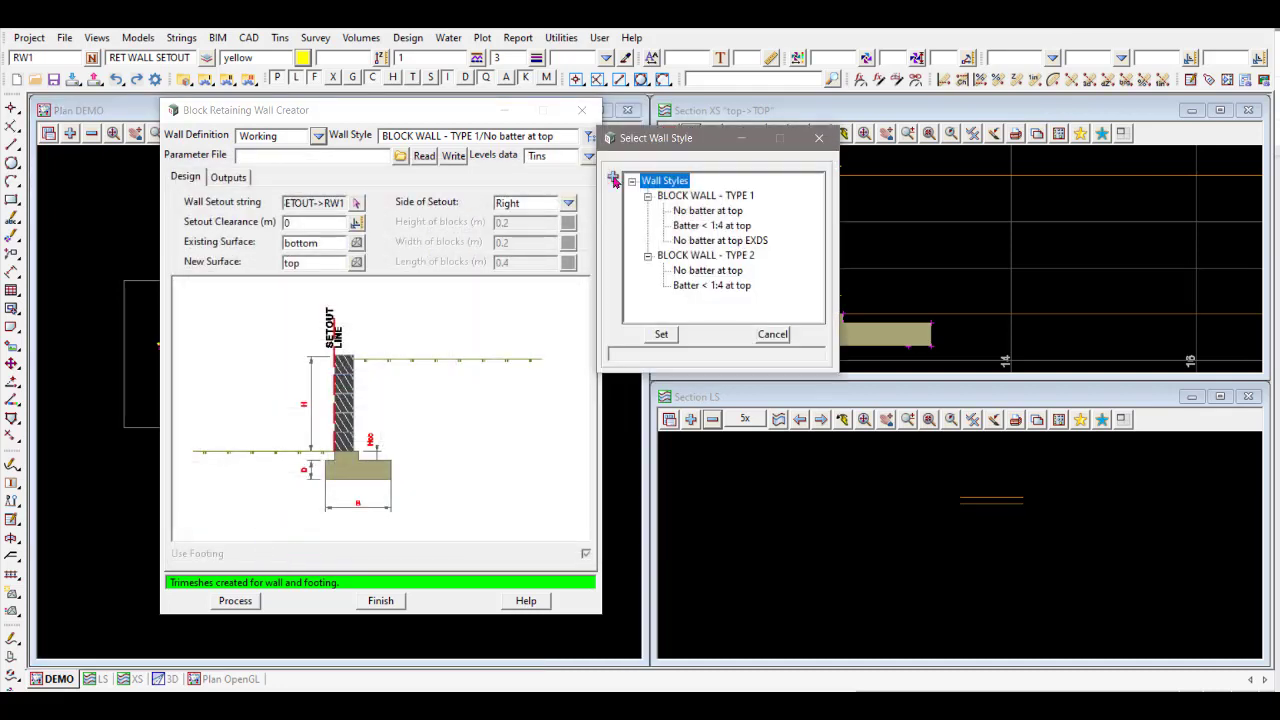
left_click_drag(708, 142, 713, 132)
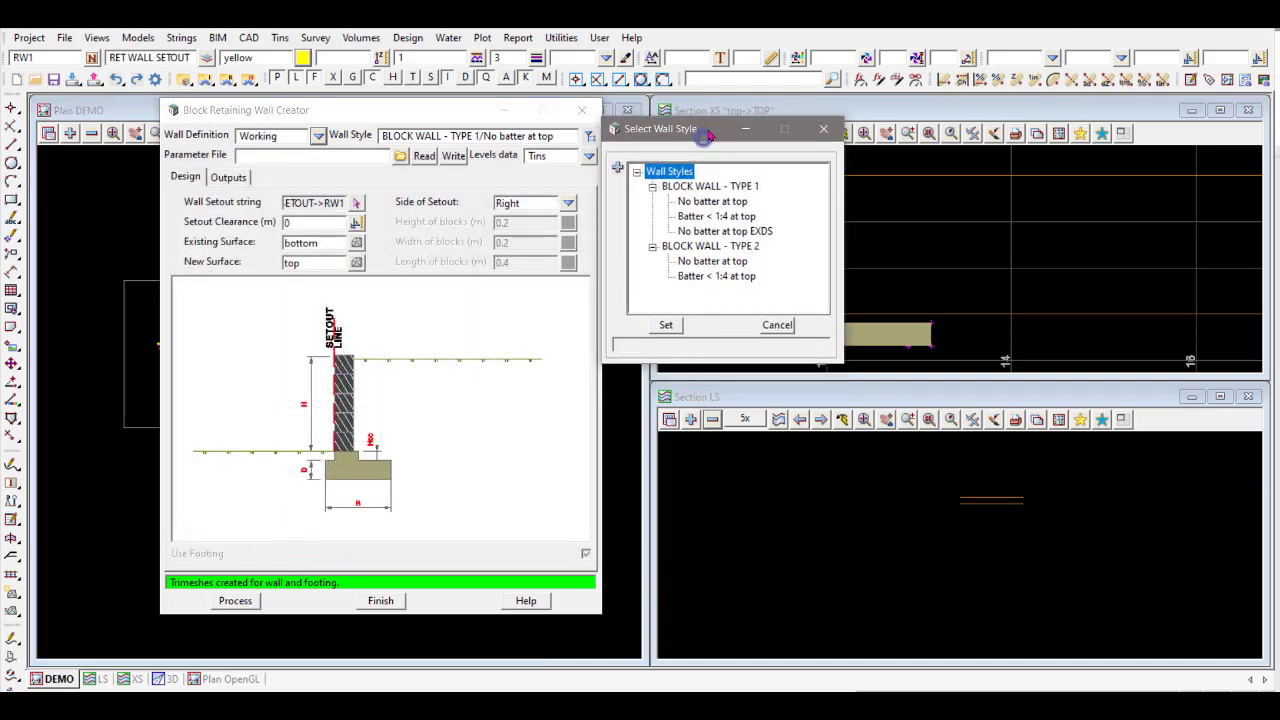
left_click(726, 233)
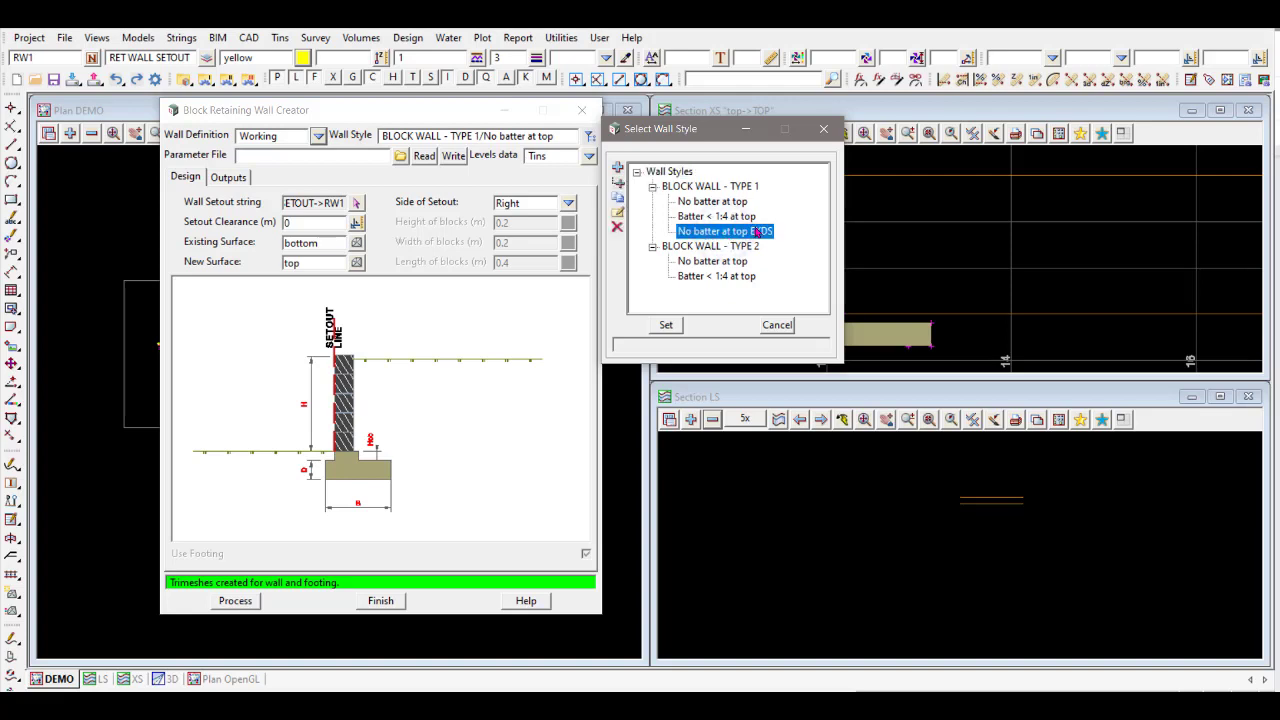
left_click(666, 326)
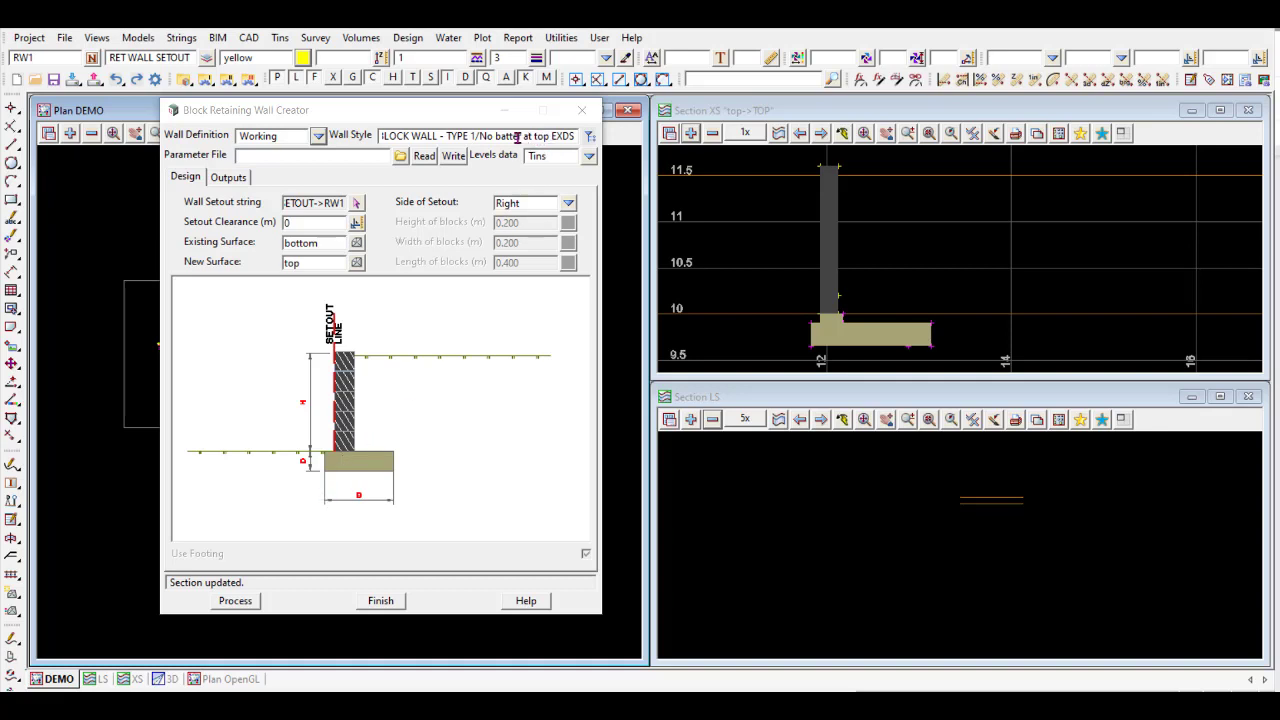
left_click_drag(576, 136, 517, 136)
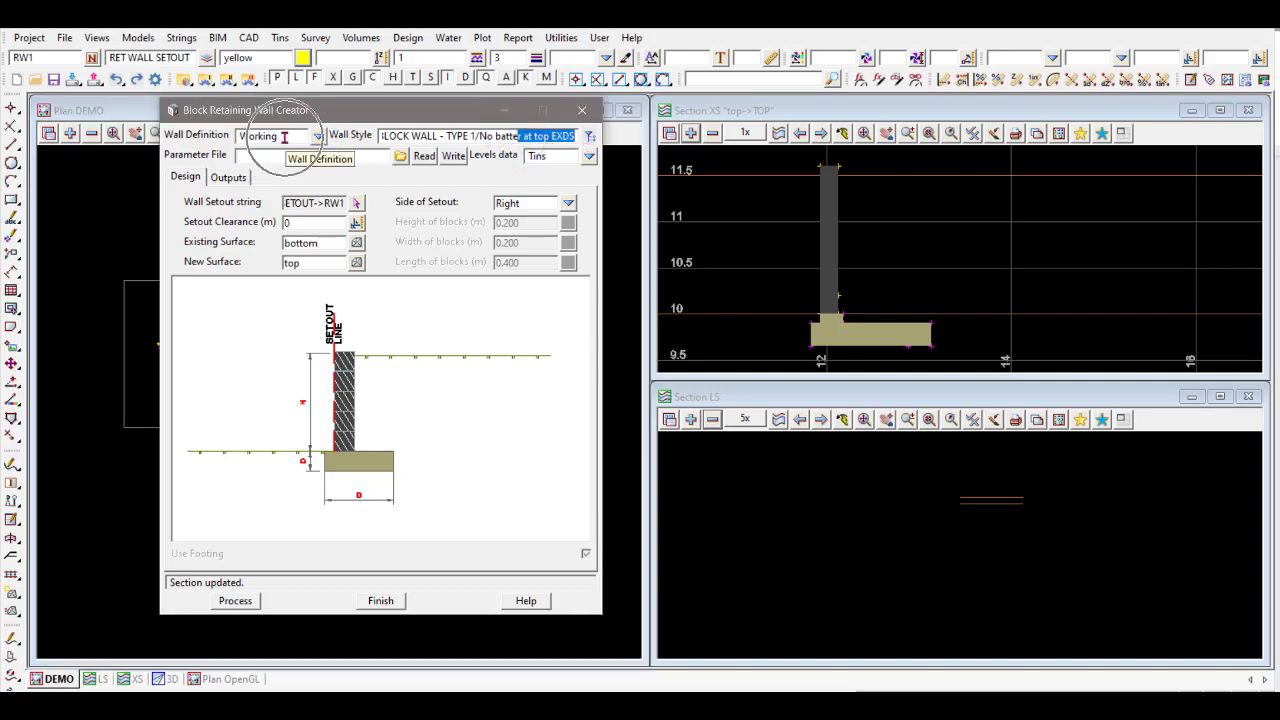
left_click_drag(345, 113, 340, 108)
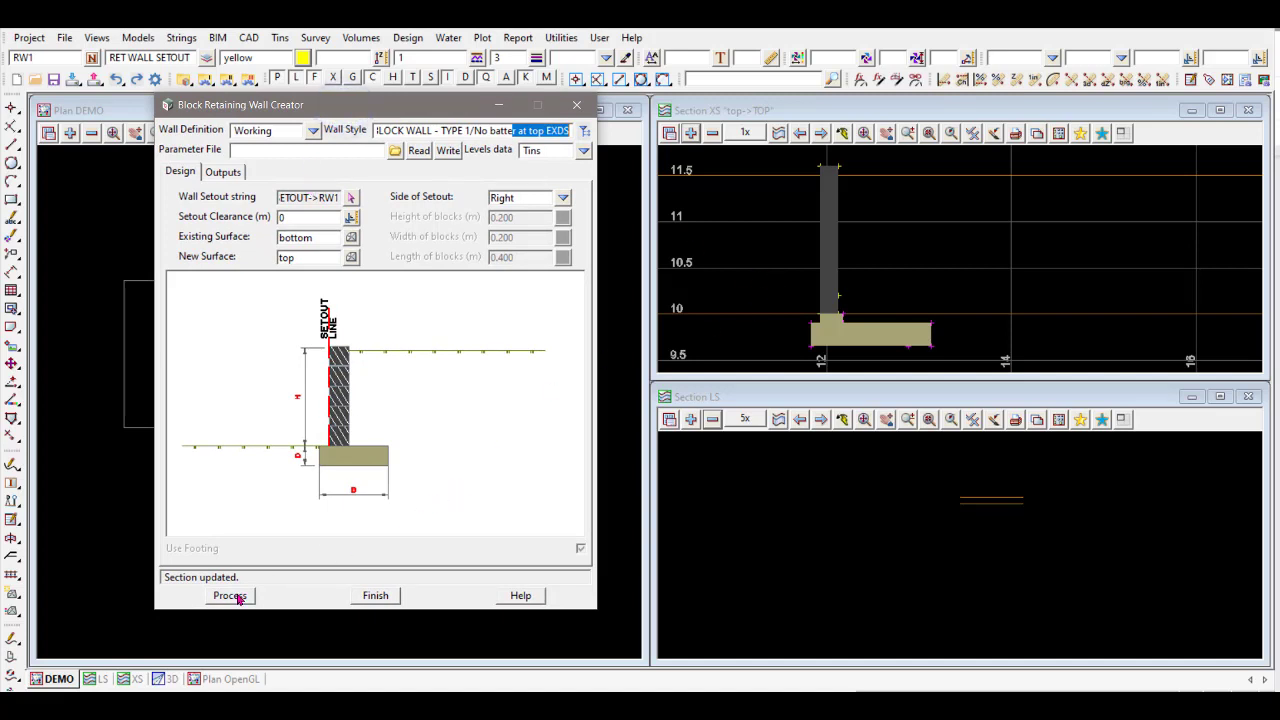
Process the wall and footing again using the EXDS style.
left_click(1022, 107)
scroll(853, 325, "up", 2)
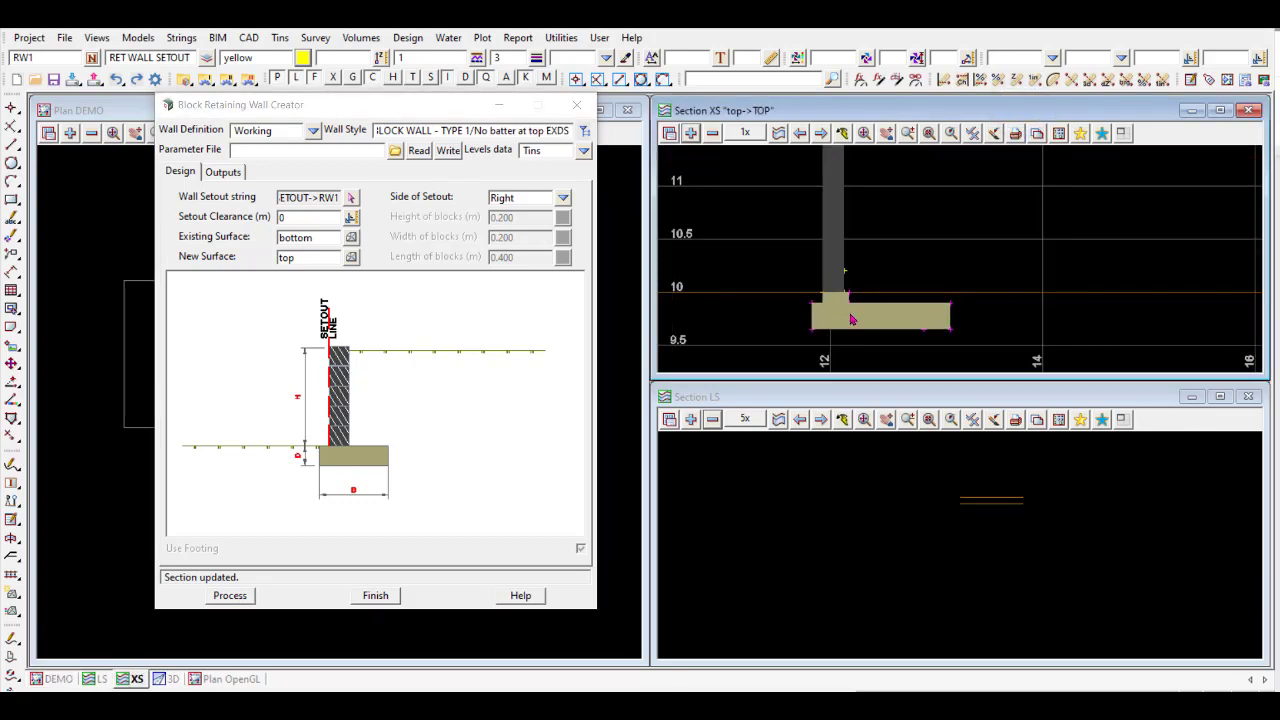
left_click(229, 596)
left_click(229, 596)
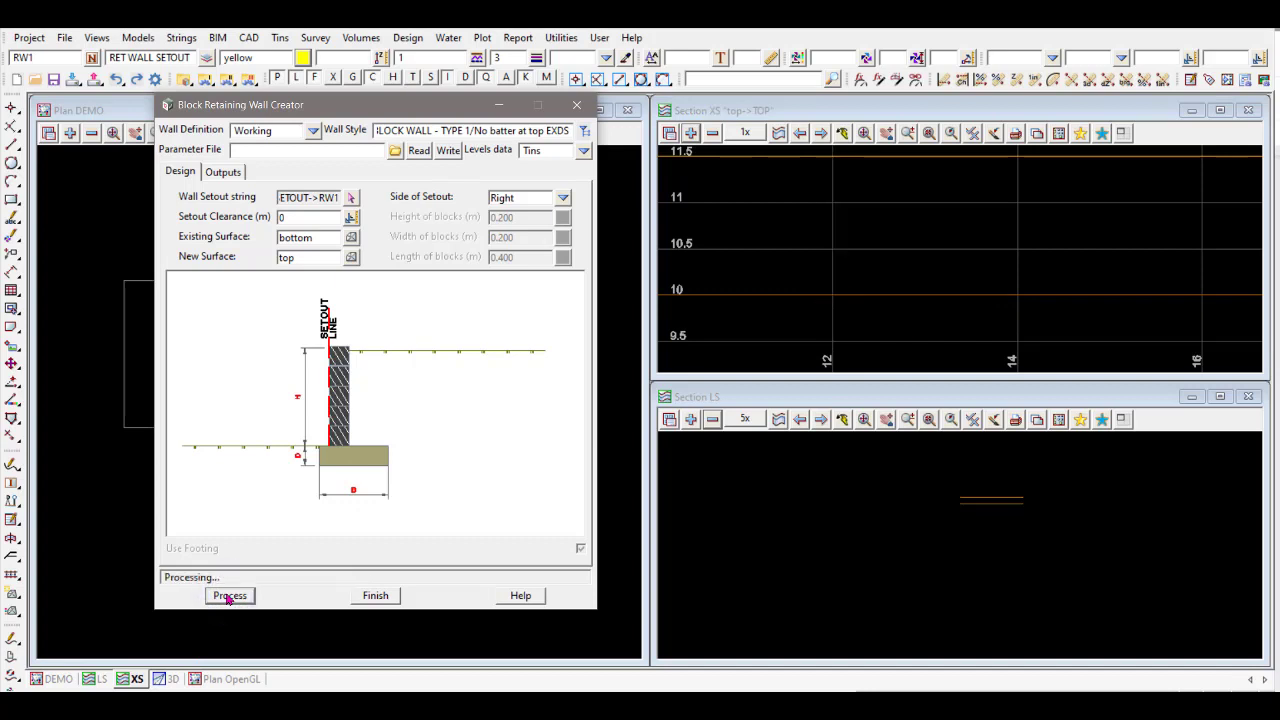
Zoom the Section XS view to check the footing is about 2 m wide and 0.5 m deep.
left_click(869, 116)
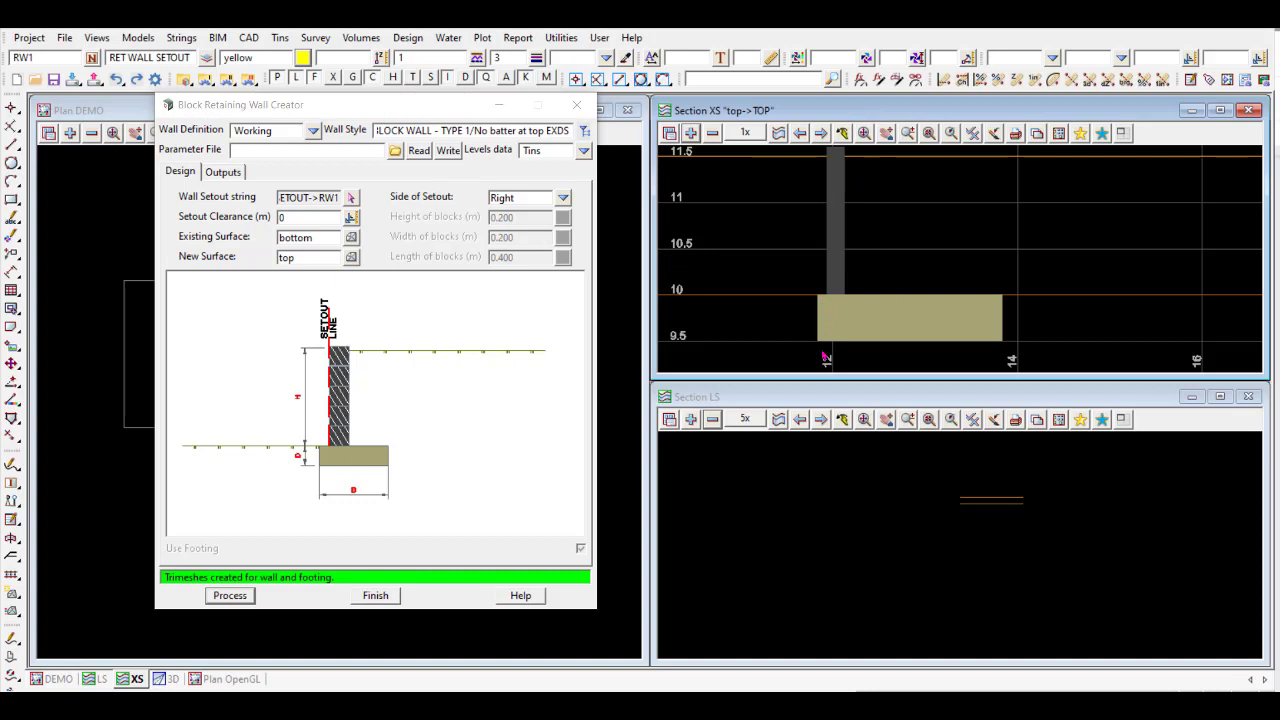
scroll(825, 328, "down", 2)
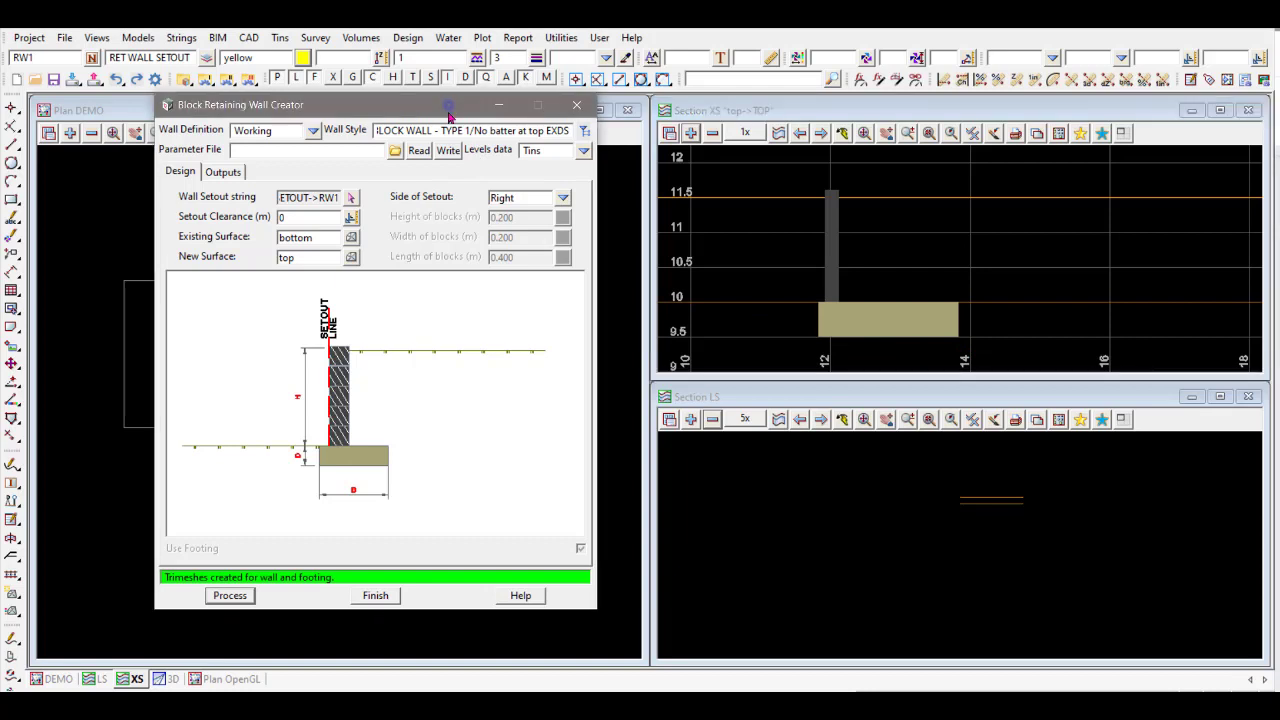
left_click_drag(450, 106, 450, 189)
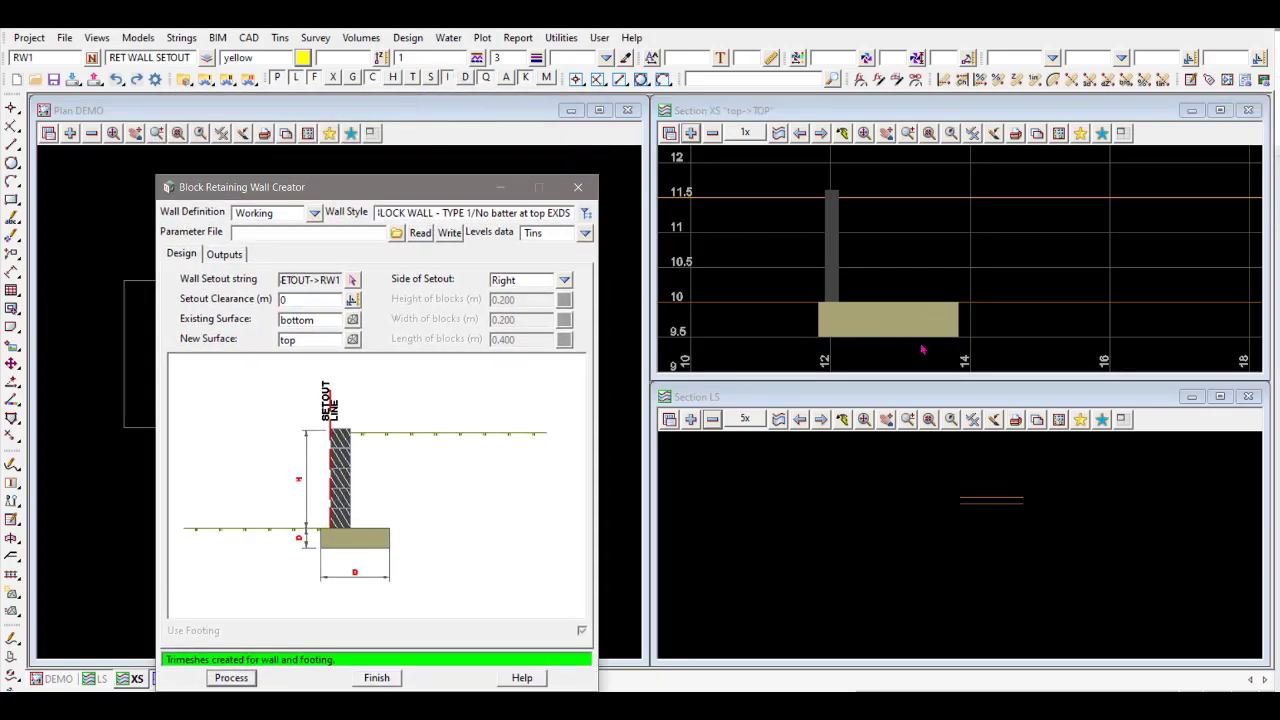
scroll(923, 349, "up", 2)
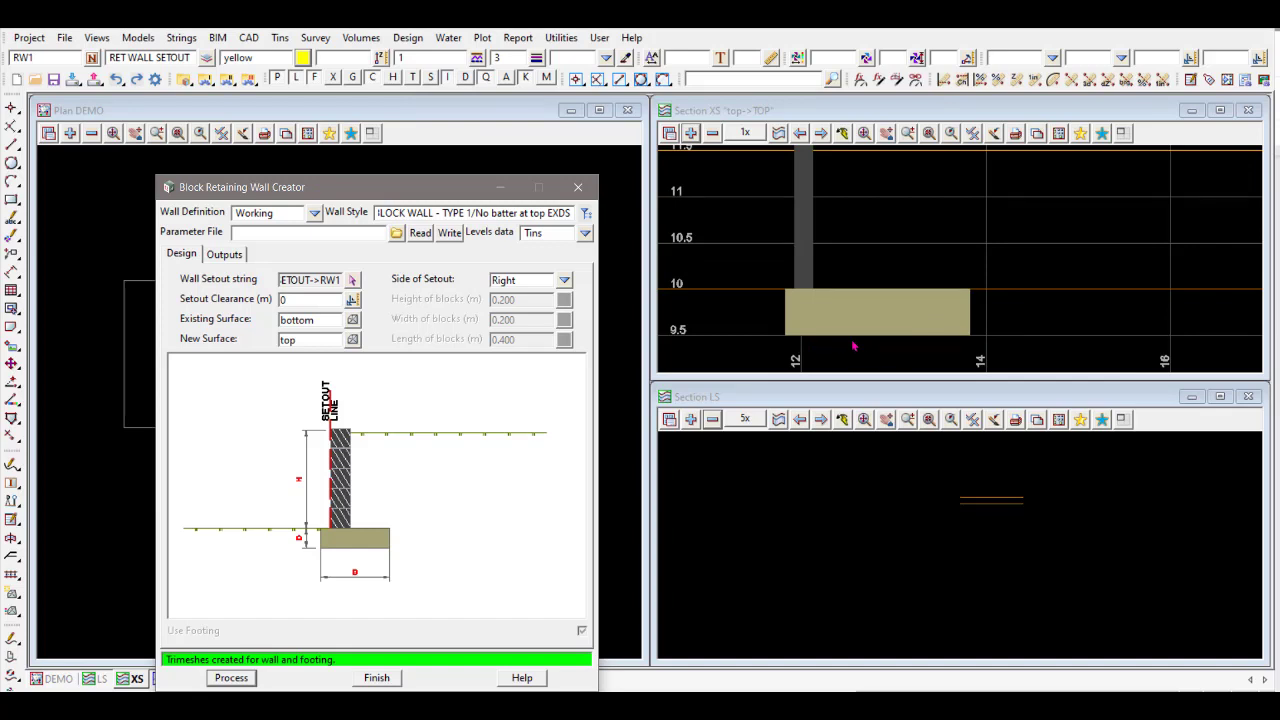
left_click_drag(400, 192, 410, 121)
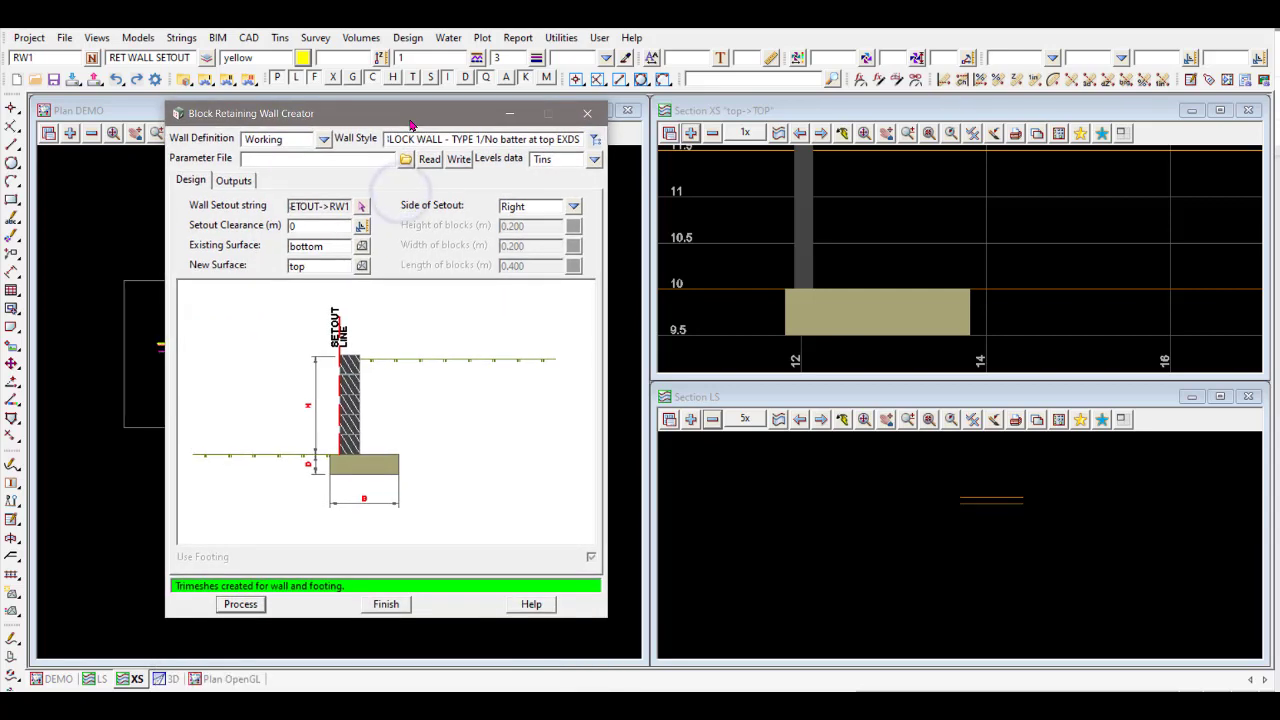
Open the stored data of the 'No batter at top EXDS' wall style for review.
left_click(594, 143)
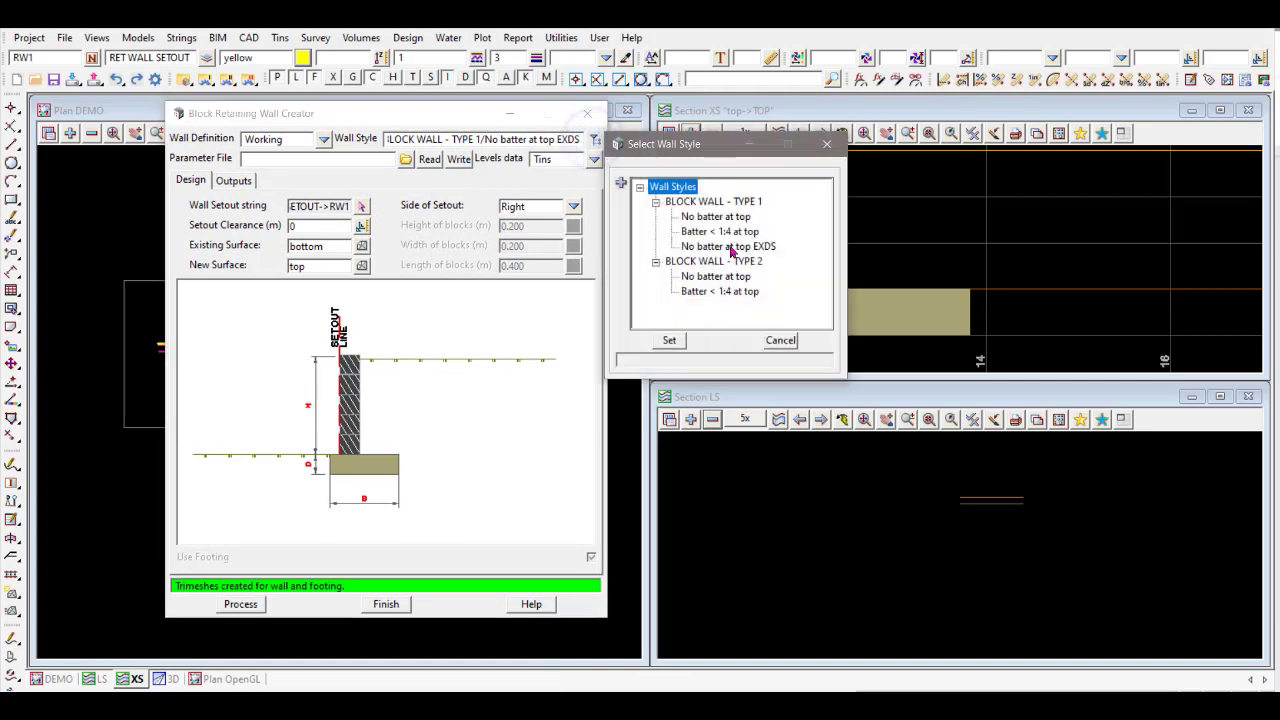
left_click(730, 246)
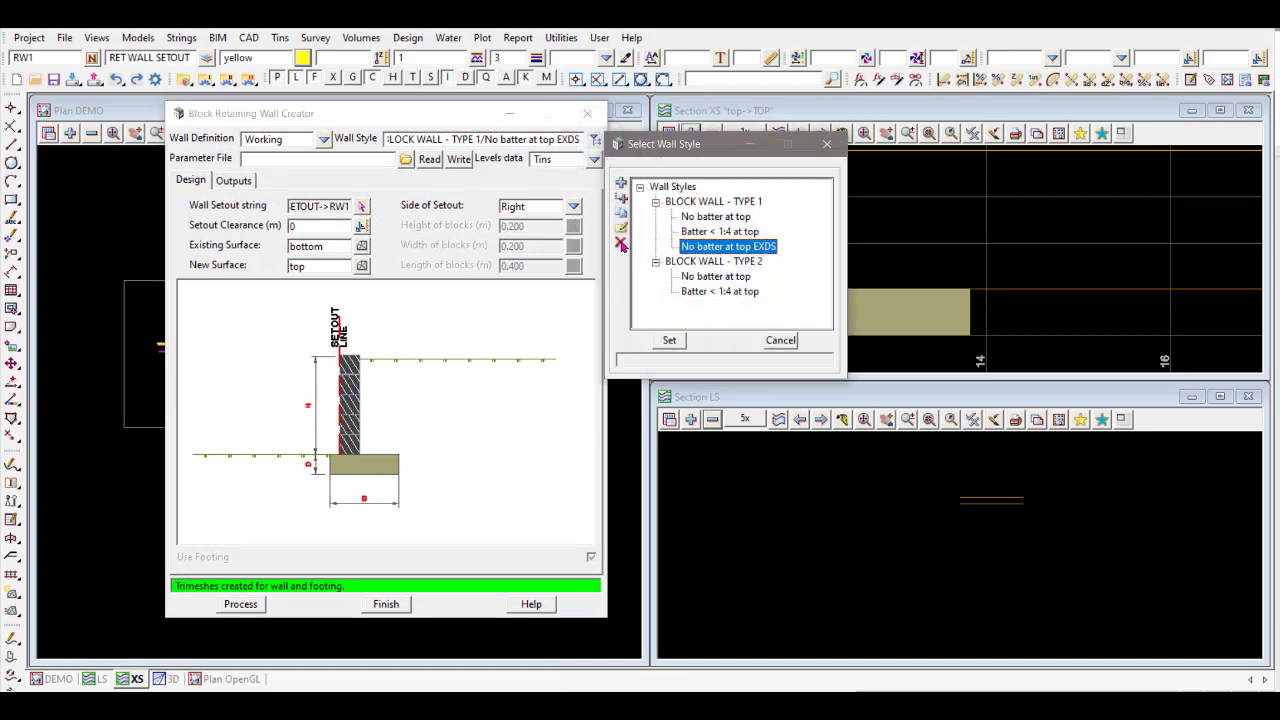
left_click(621, 246)
left_click(621, 228)
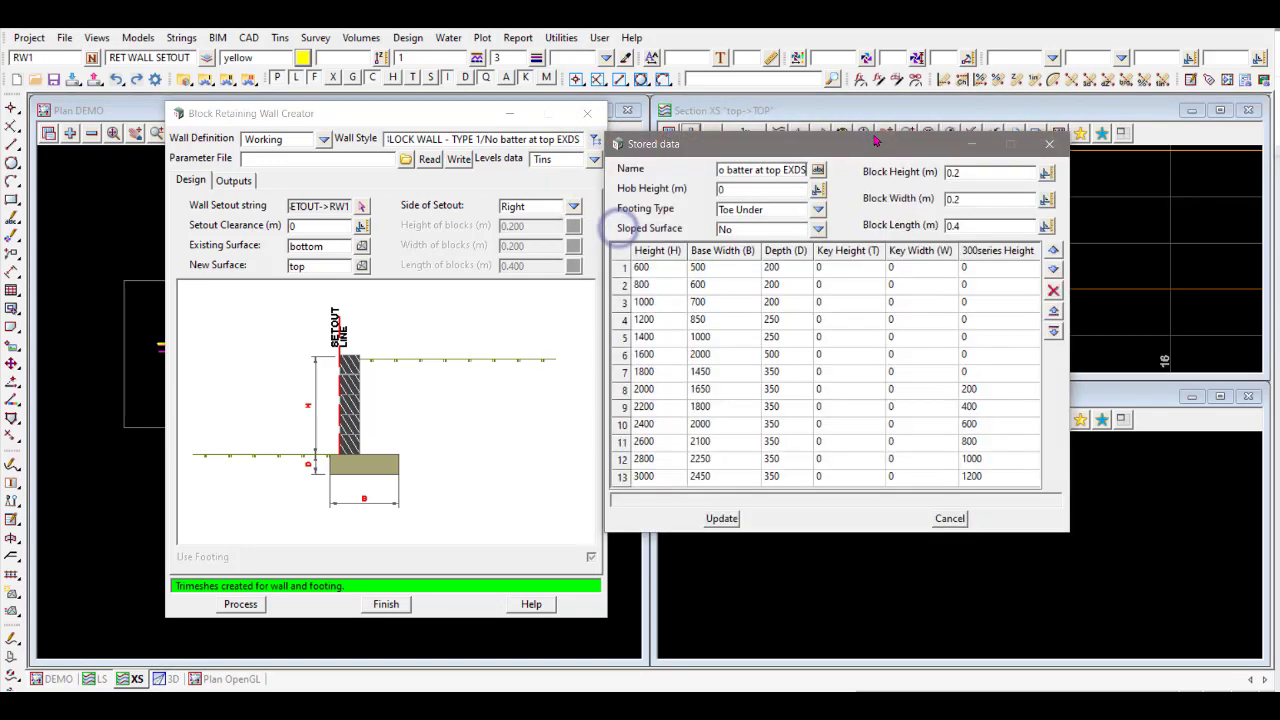
Confirm Base Width 2000 and Depth 500 for height 1600, then cancel without changes.
left_click_drag(825, 141, 562, 144)
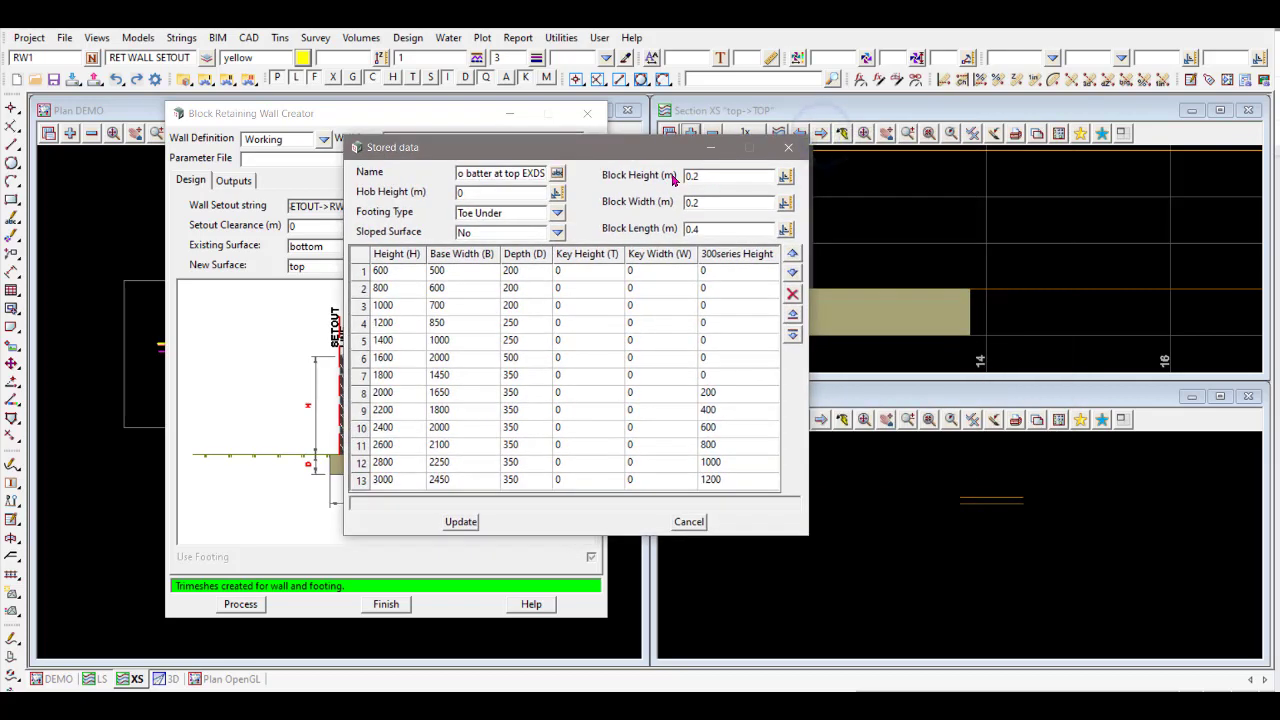
left_click(674, 177)
left_click(717, 177)
double_click(717, 177)
double_click(718, 203)
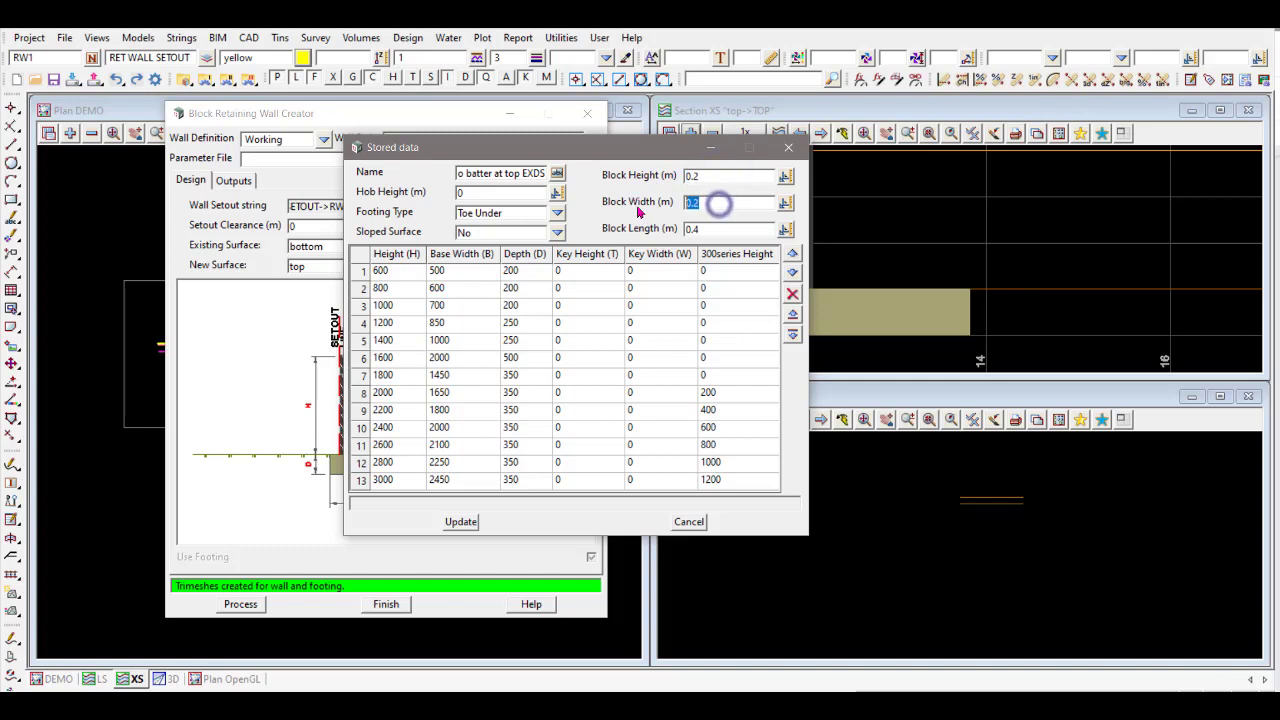
double_click(722, 229)
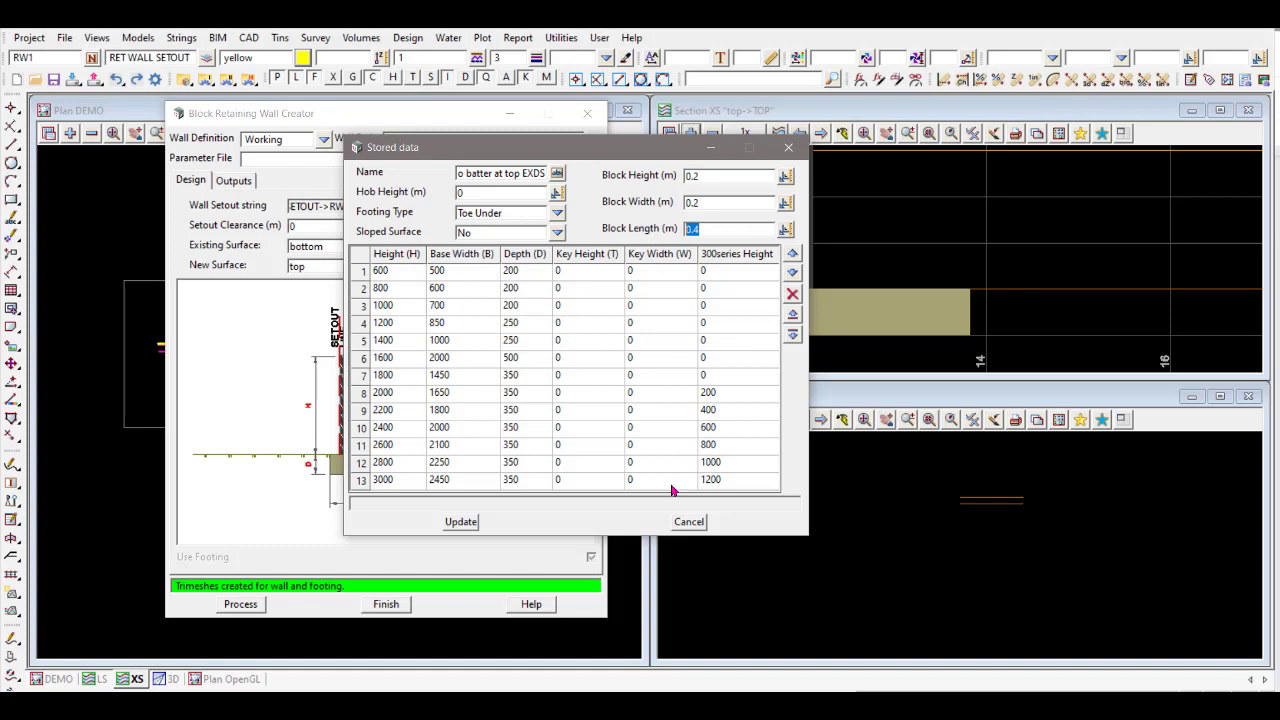
left_click(689, 522)
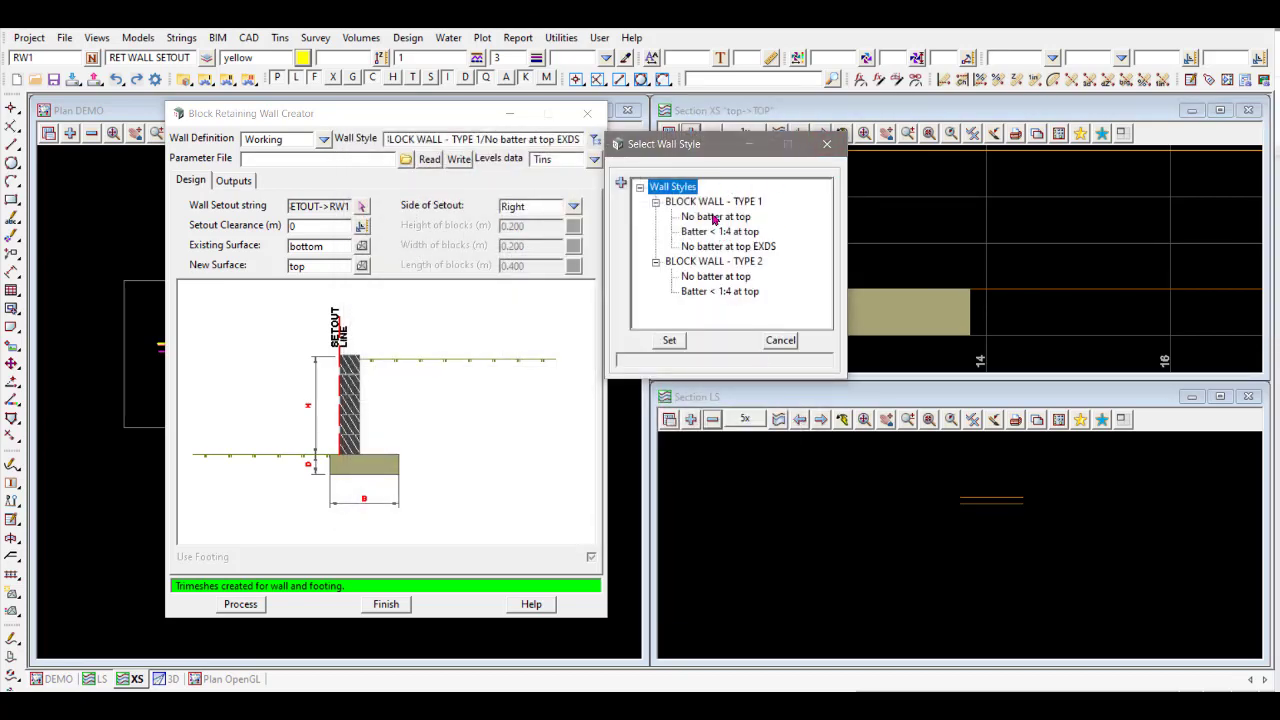
Apply the TYPE 2 'Batter < 1:4 at top' wall style to the wall.
left_click(714, 232)
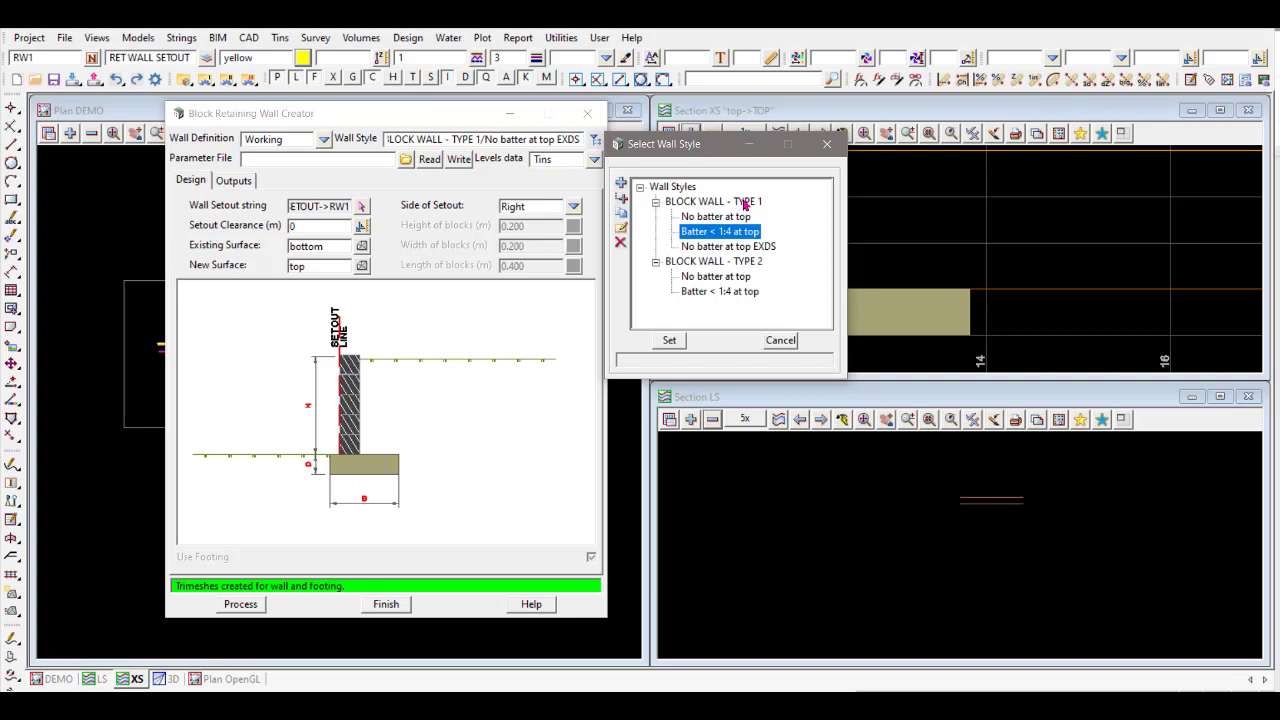
left_click(715, 276)
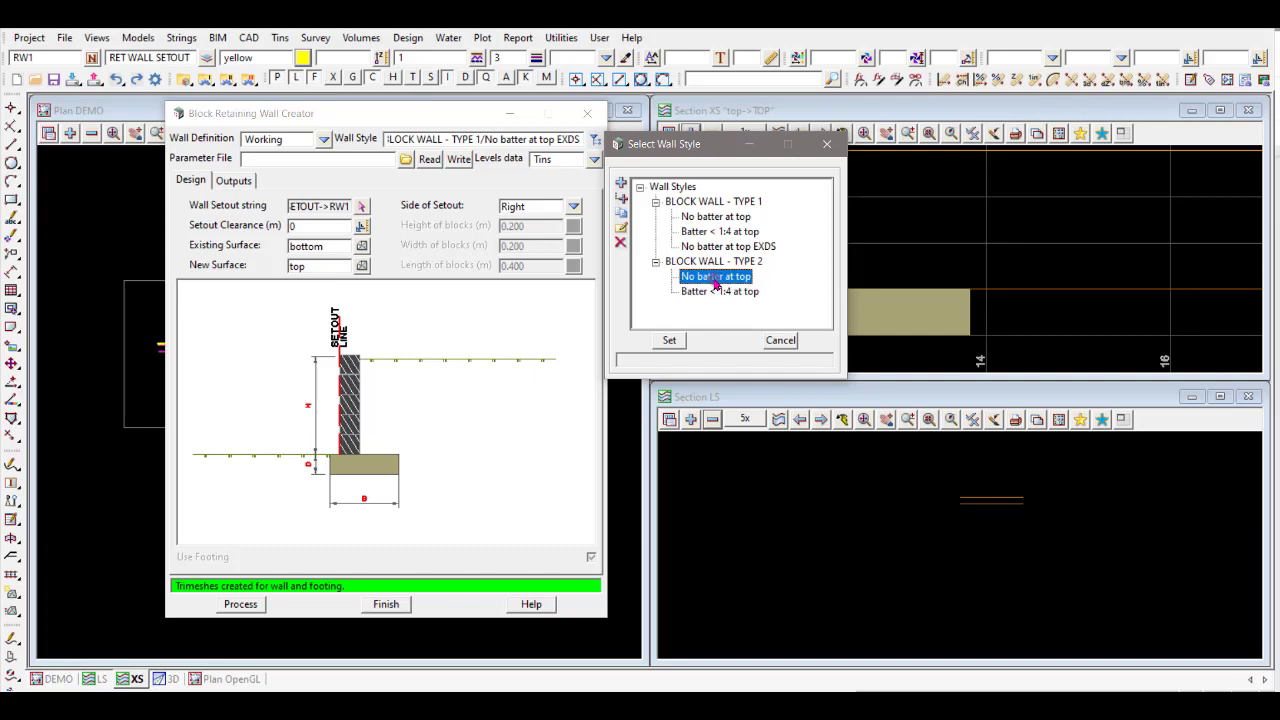
left_click(669, 340)
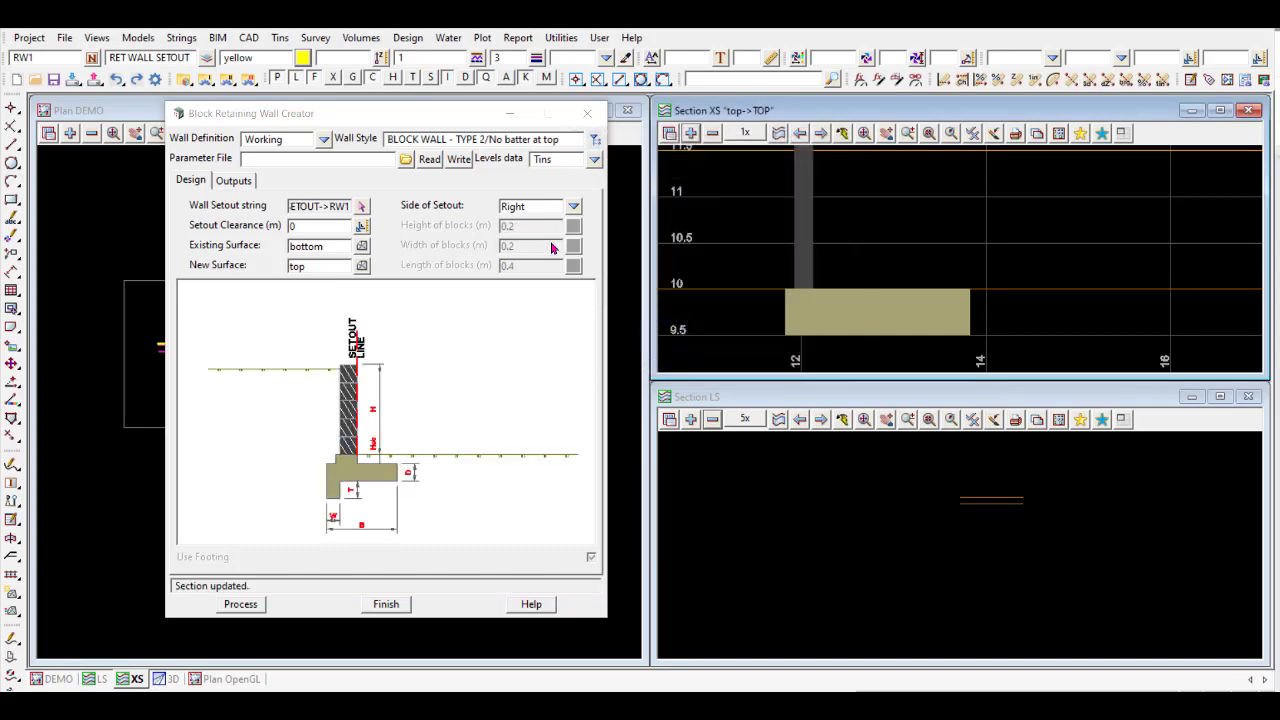
left_click(595, 139)
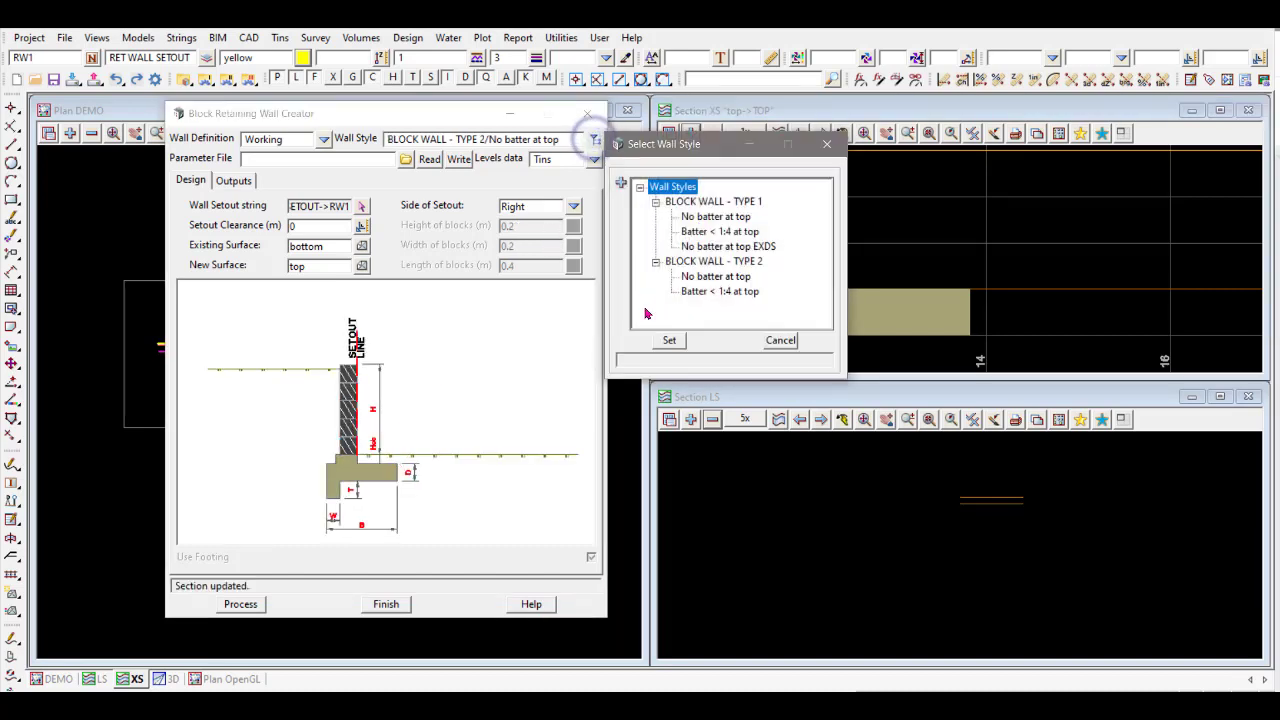
left_click(712, 277)
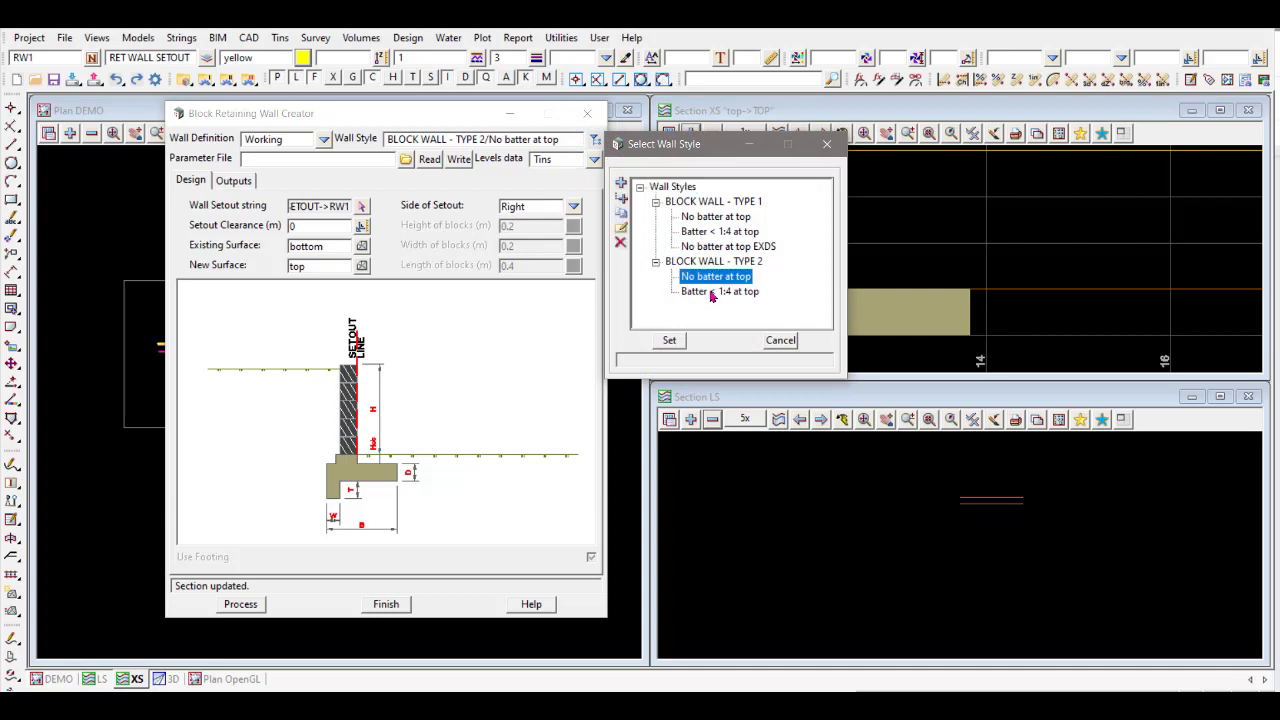
left_click(718, 291)
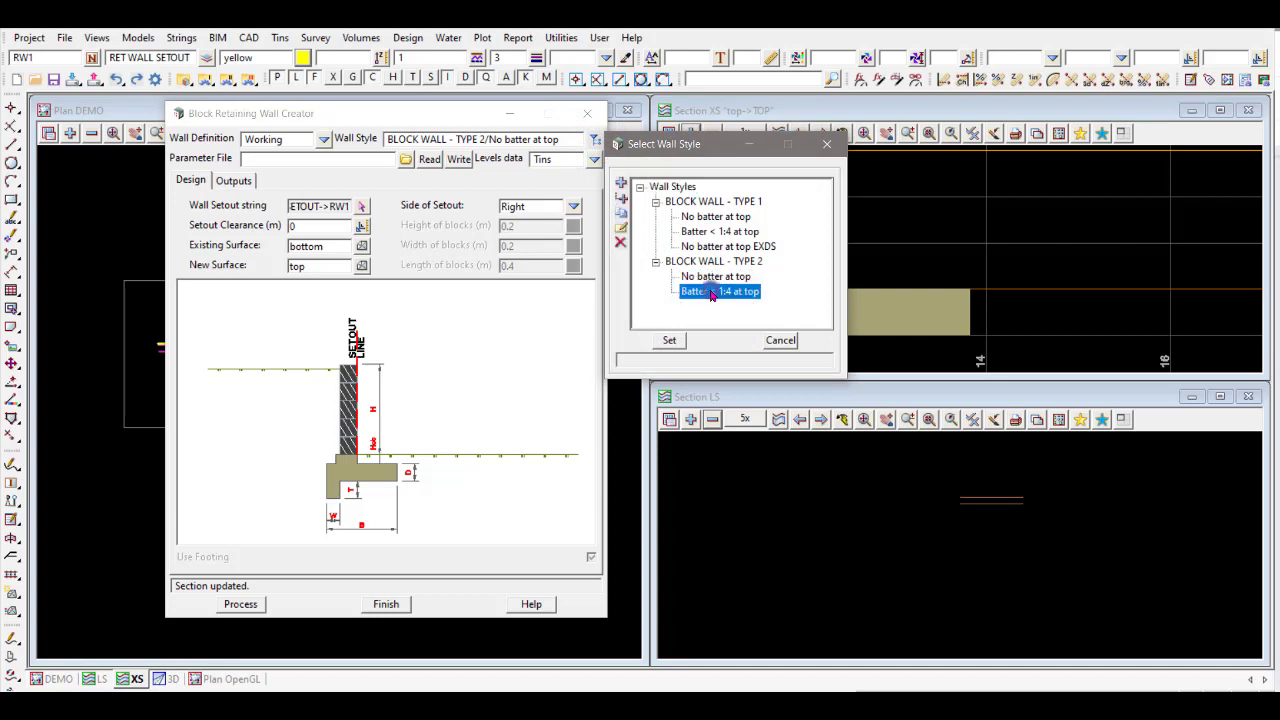
left_click(669, 340)
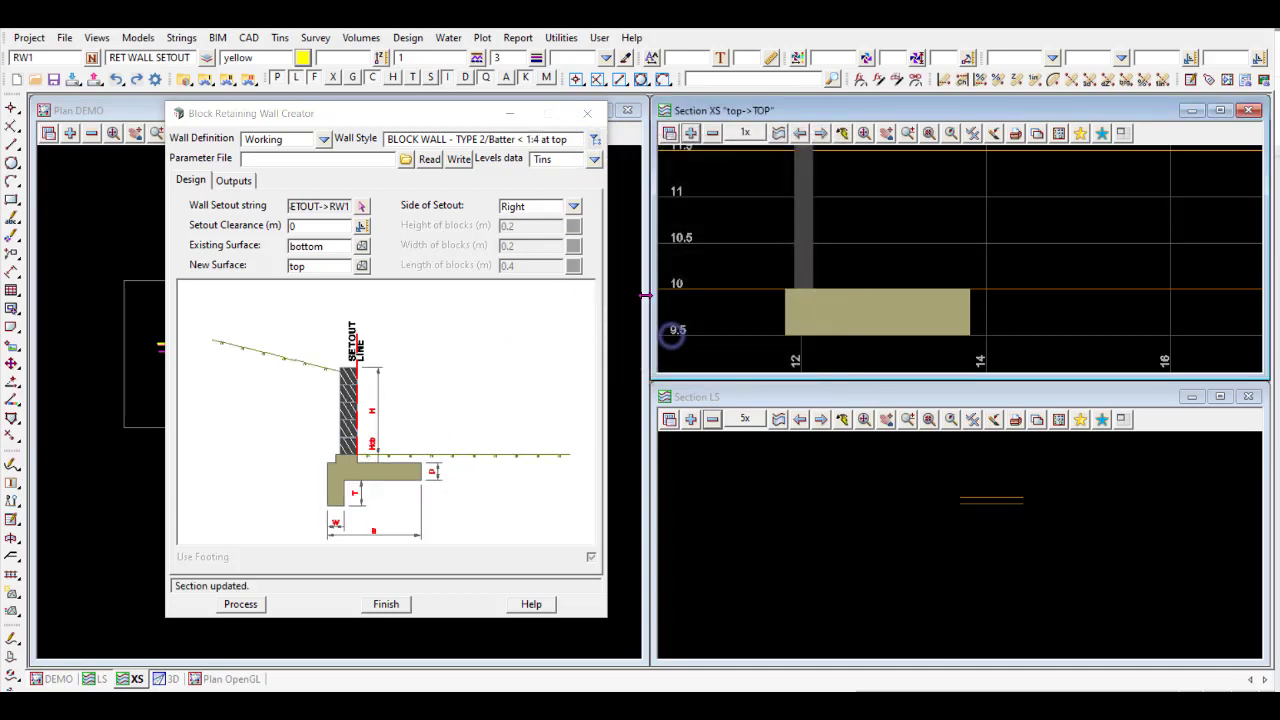
Open the stored footing data table for 'Batter < 1:4 at top' and shift it left.
left_click(595, 139)
left_click(688, 287)
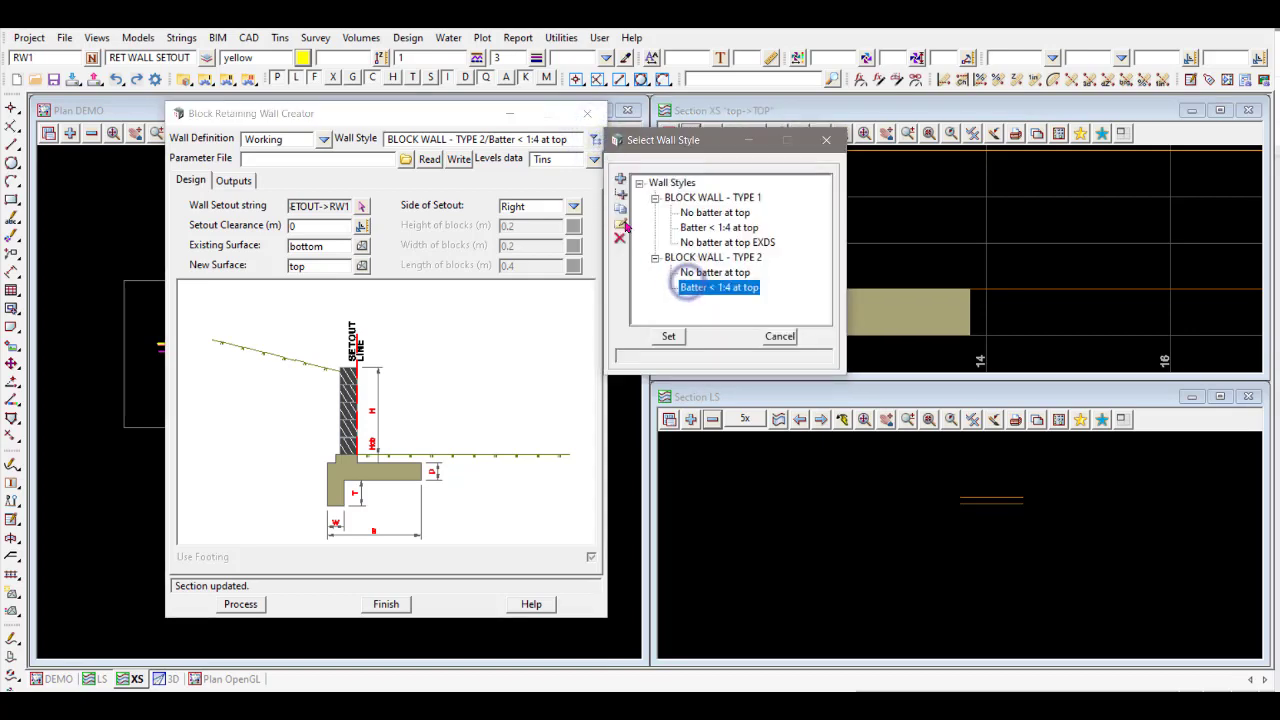
left_click(620, 223)
left_click_drag(732, 148, 298, 162)
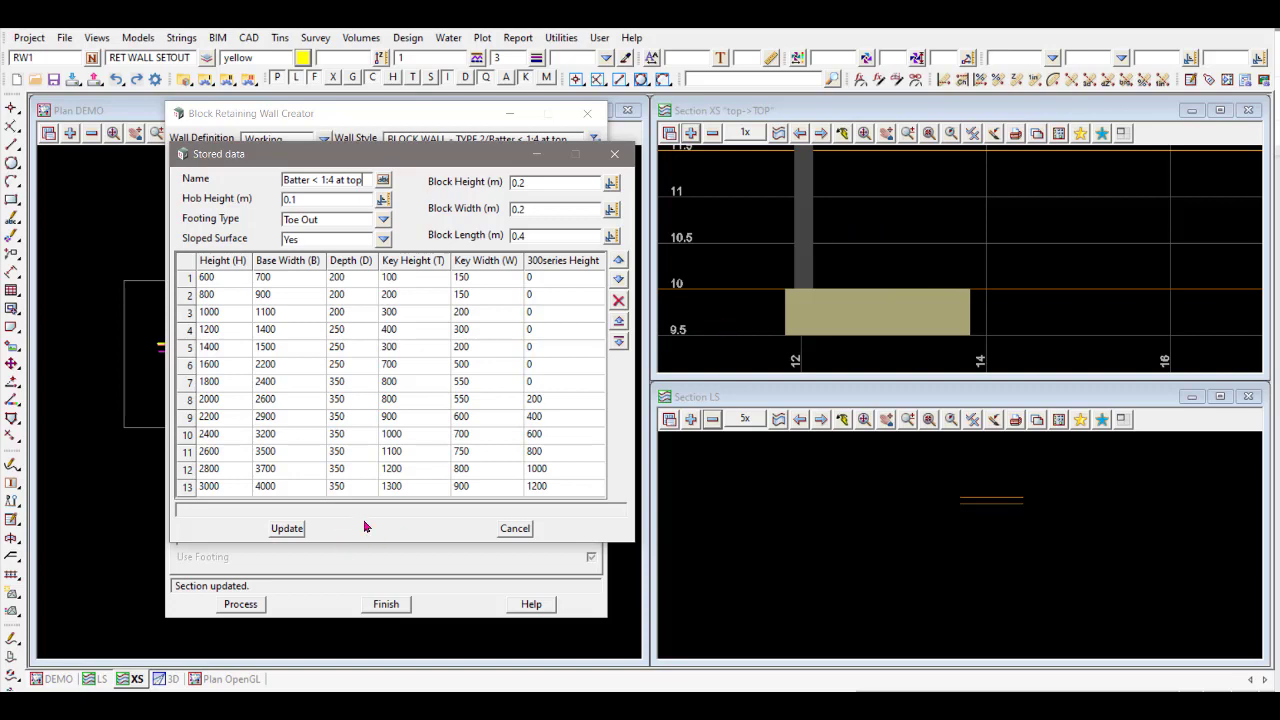
Cancel the stored data table unchanged and bring back the wall style list.
left_click(515, 529)
left_click(594, 139)
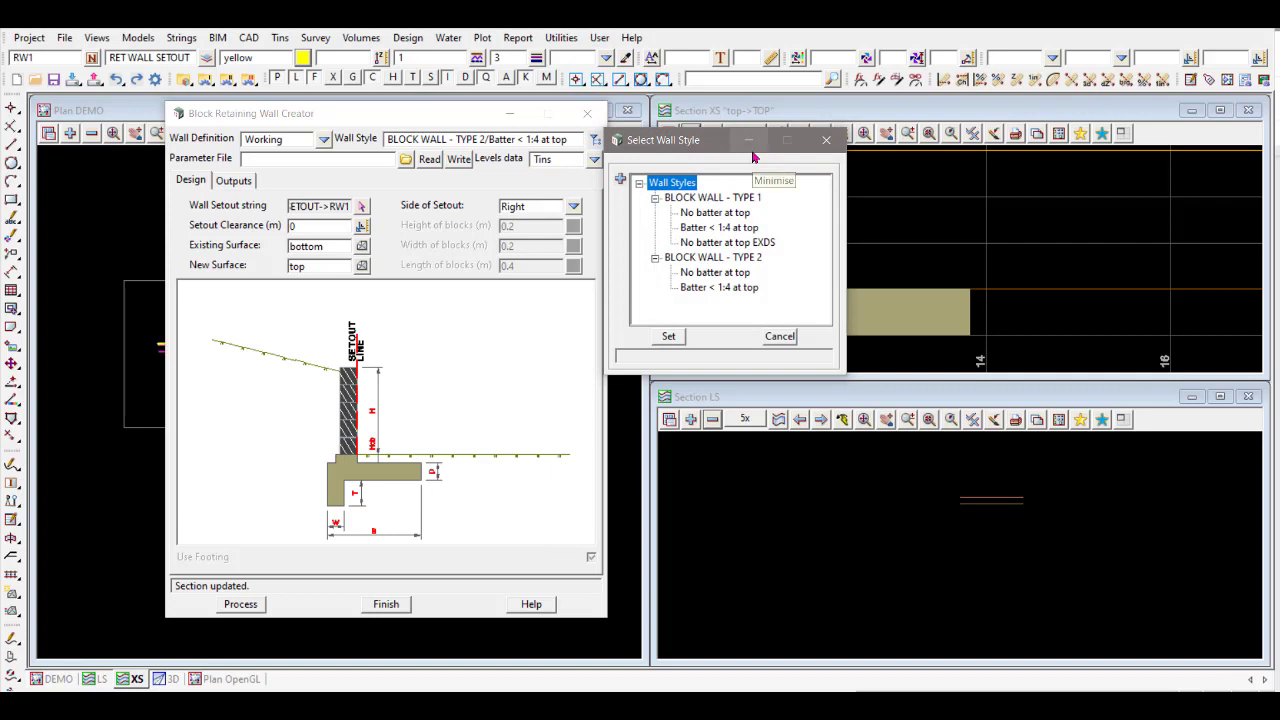
Write the wall settings to parameter file EXDS.12d_wall and close the Block Retaining Wall Creator.
left_click(826, 140)
left_click_drag(417, 114, 448, 113)
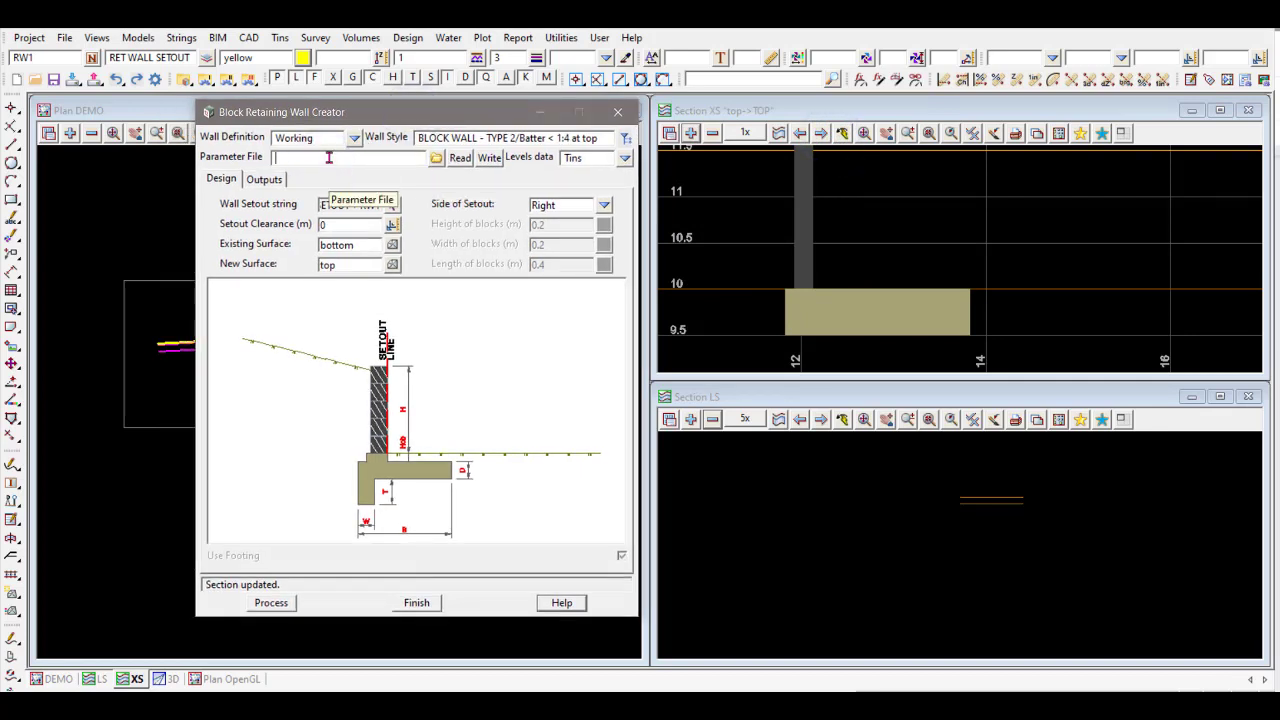
left_click(332, 167)
type("EXDS")
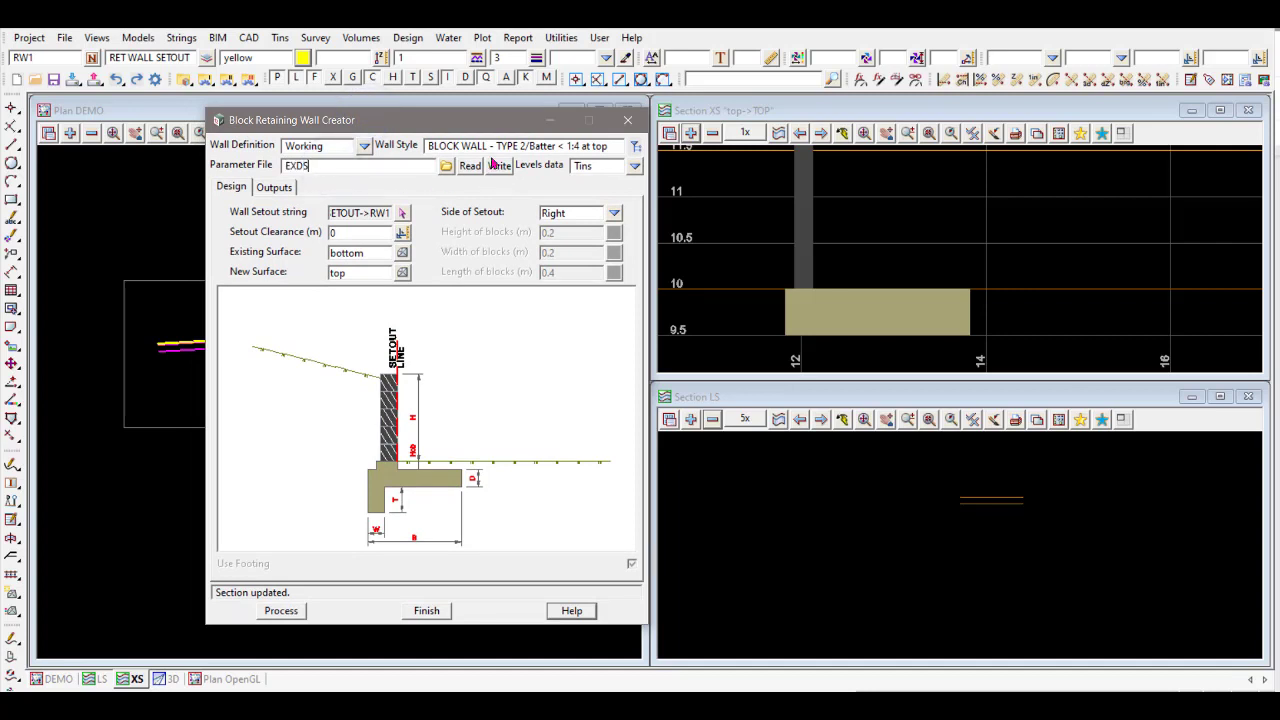
left_click(499, 166)
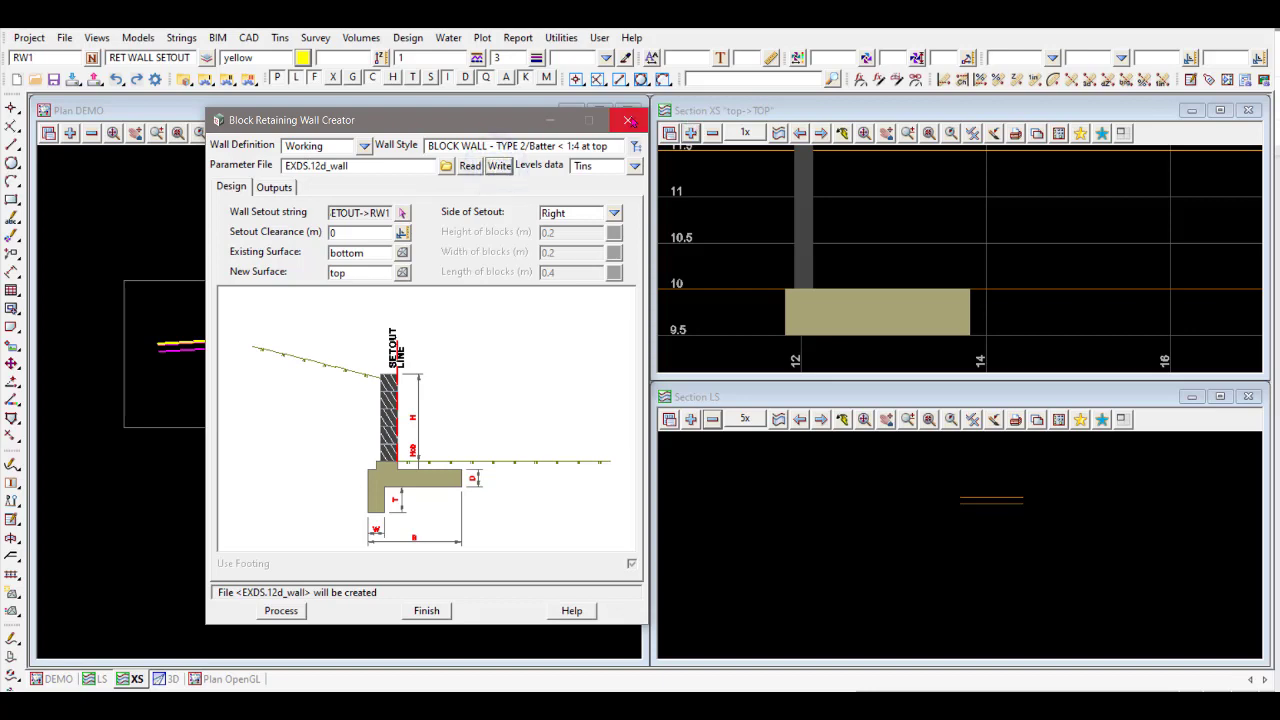
left_click(629, 119)
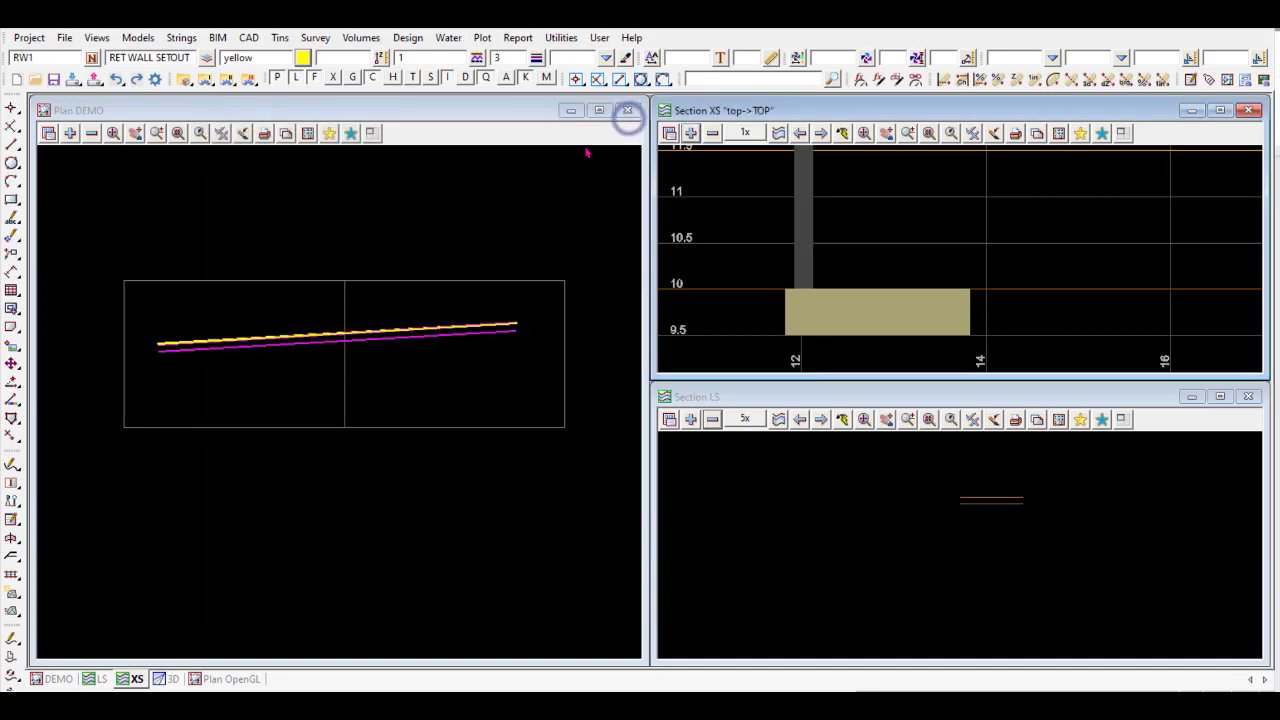
Reopen the Block Retaining Wall Creator from Design > Tunnel-Structures > Masonry block retaining wall.
left_click(406, 38)
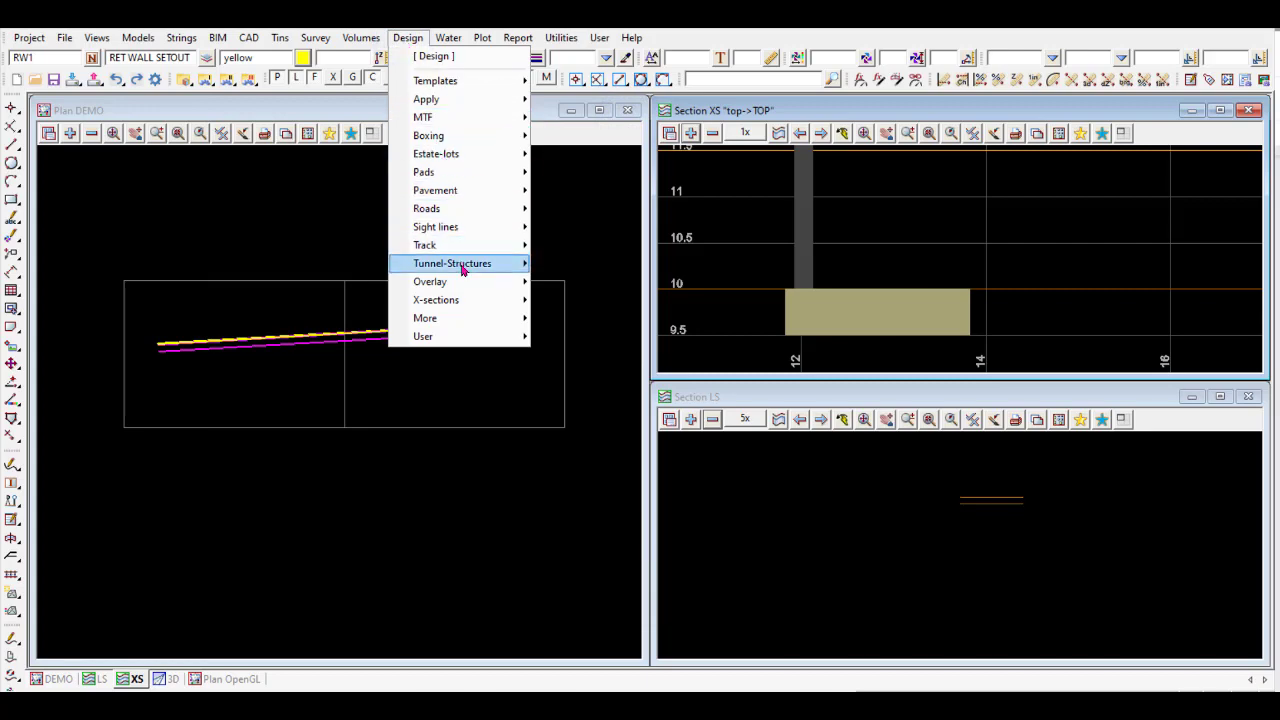
mouse_move(472, 268)
left_click(622, 508)
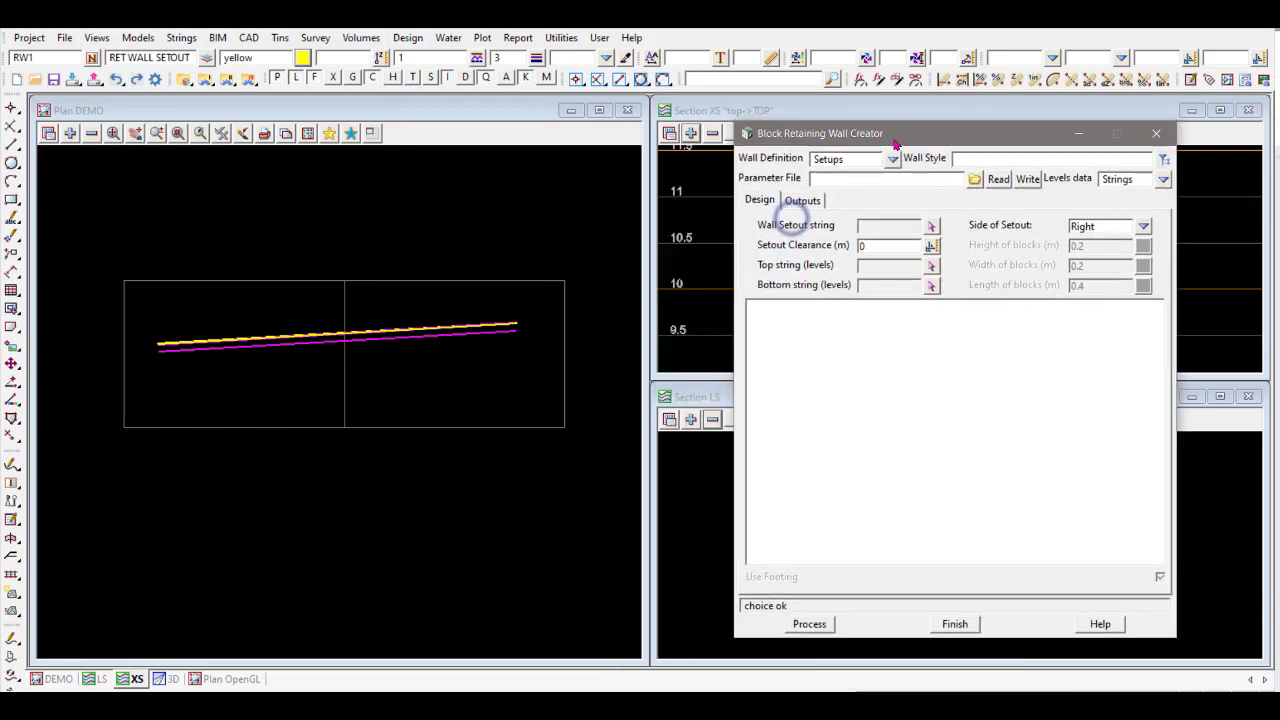
Read the wall settings back in from the EXDS.12d_wall parameter file.
left_click(975, 181)
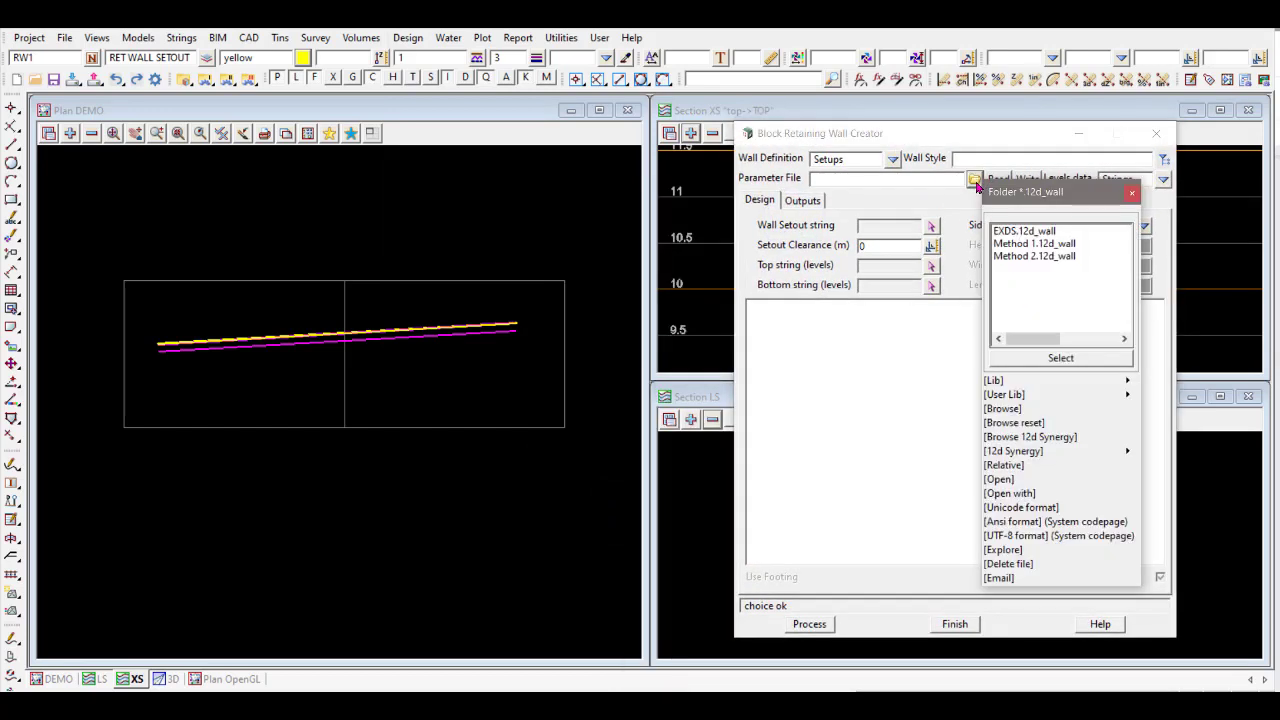
left_click(1033, 233)
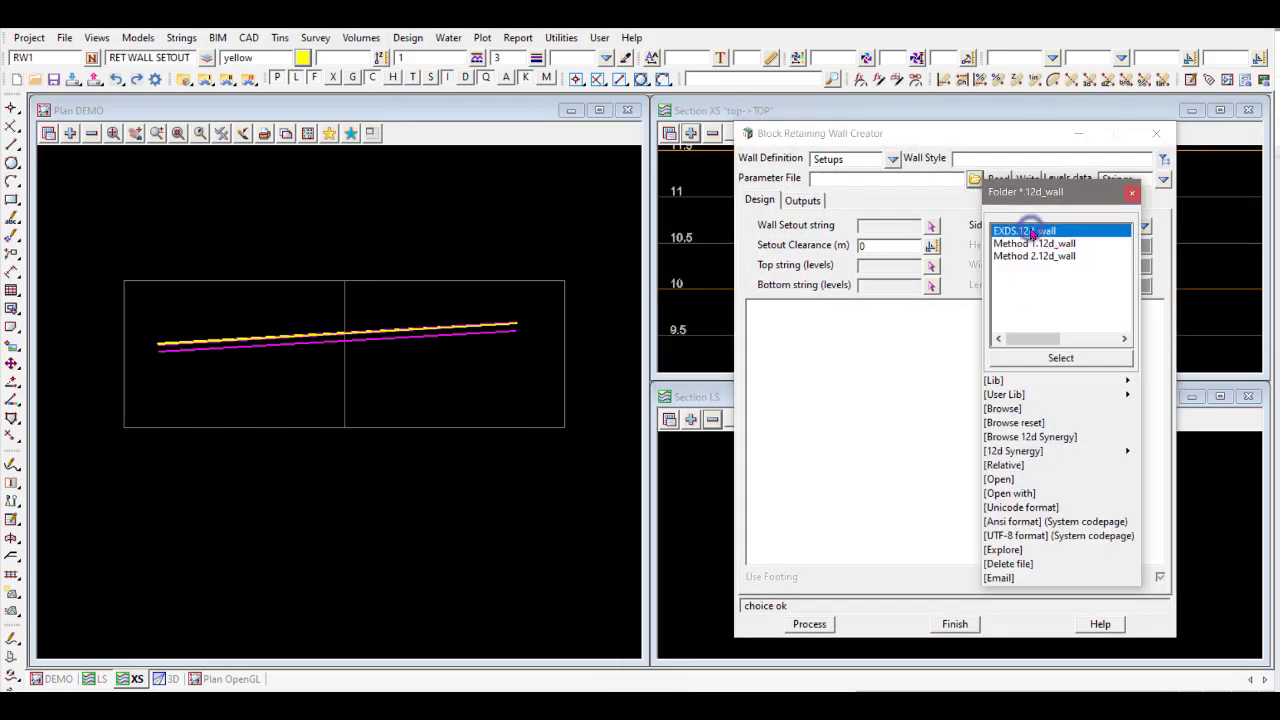
left_click(1062, 358)
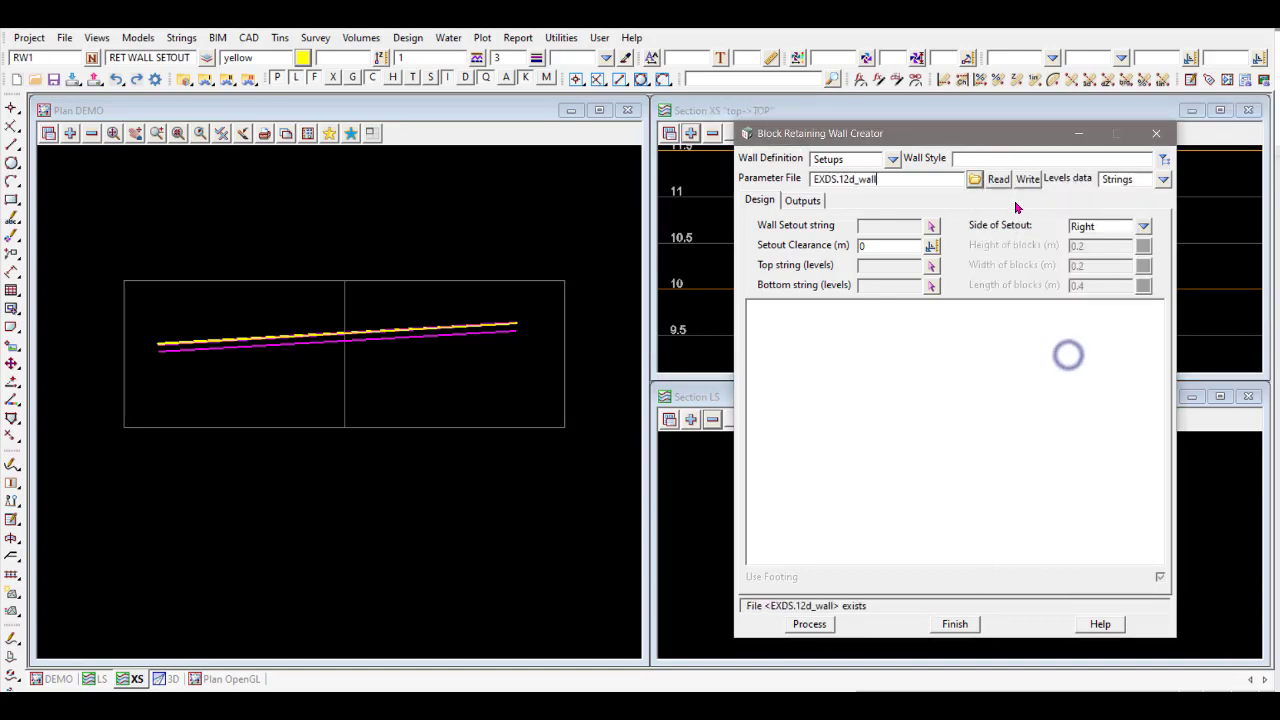
left_click(1000, 179)
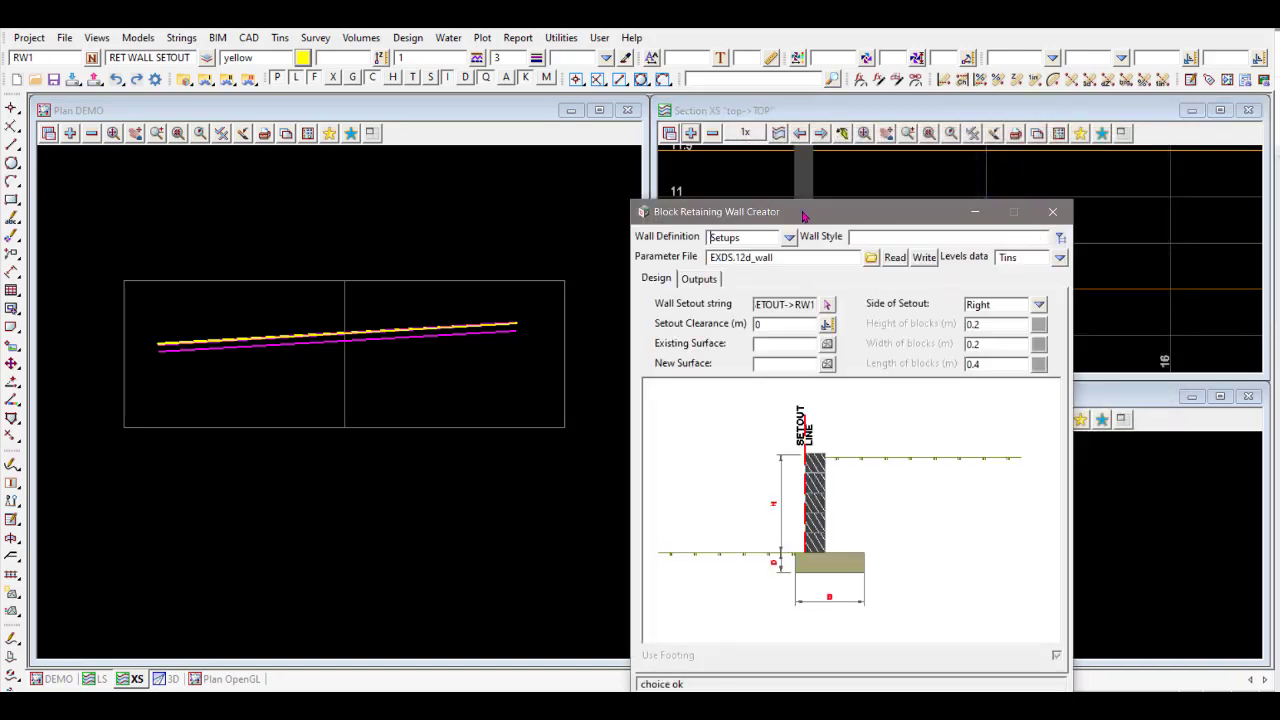
left_click_drag(805, 211, 799, 177)
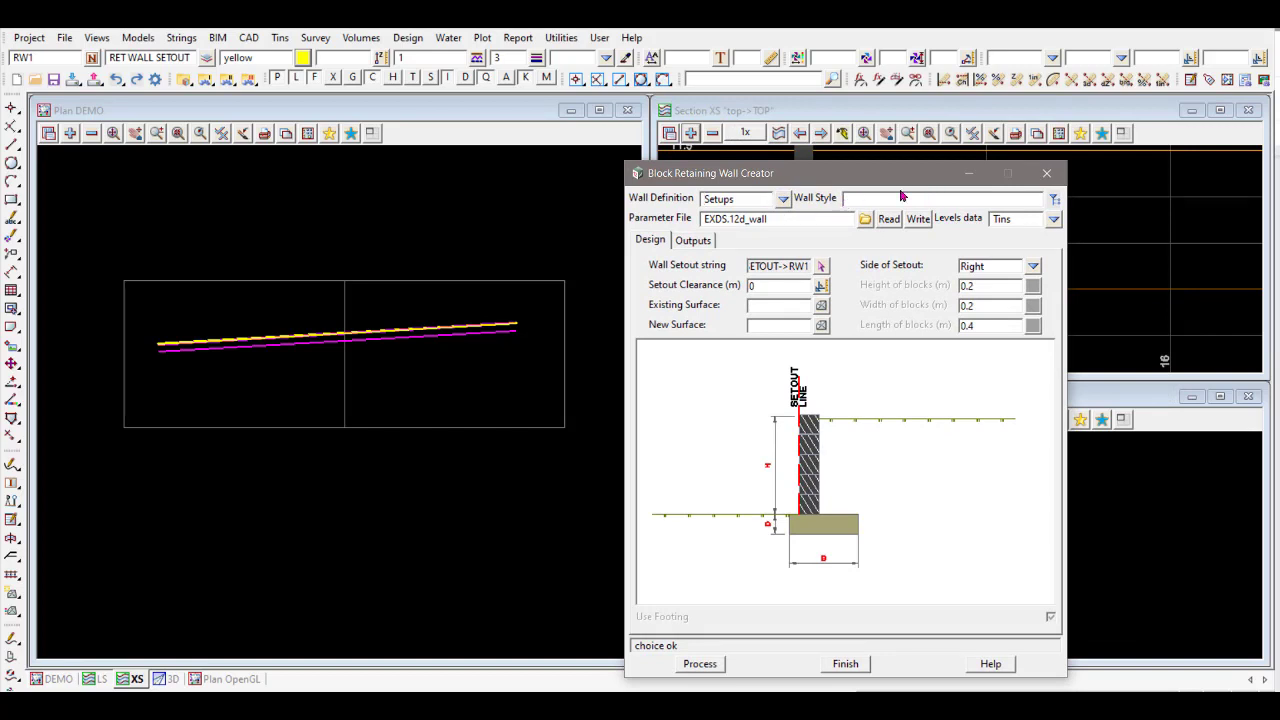
Set the Wall Definition to Working.
left_click(1054, 199)
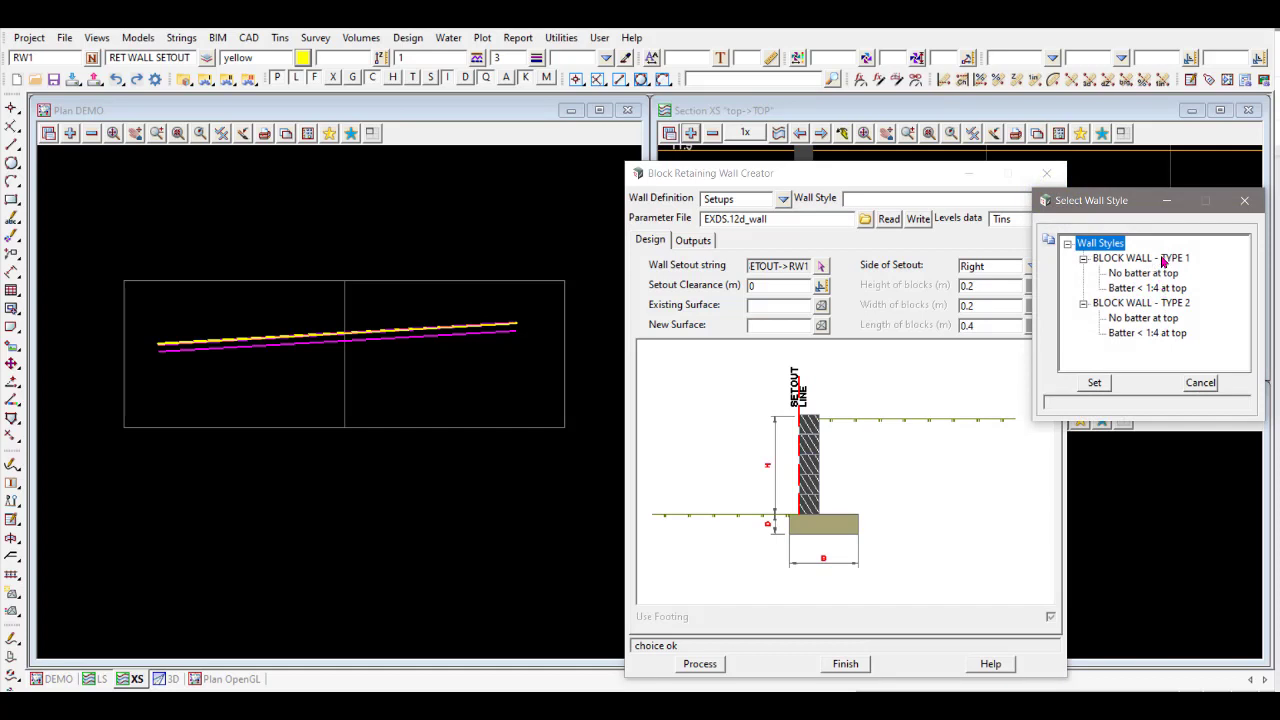
left_click(1246, 201)
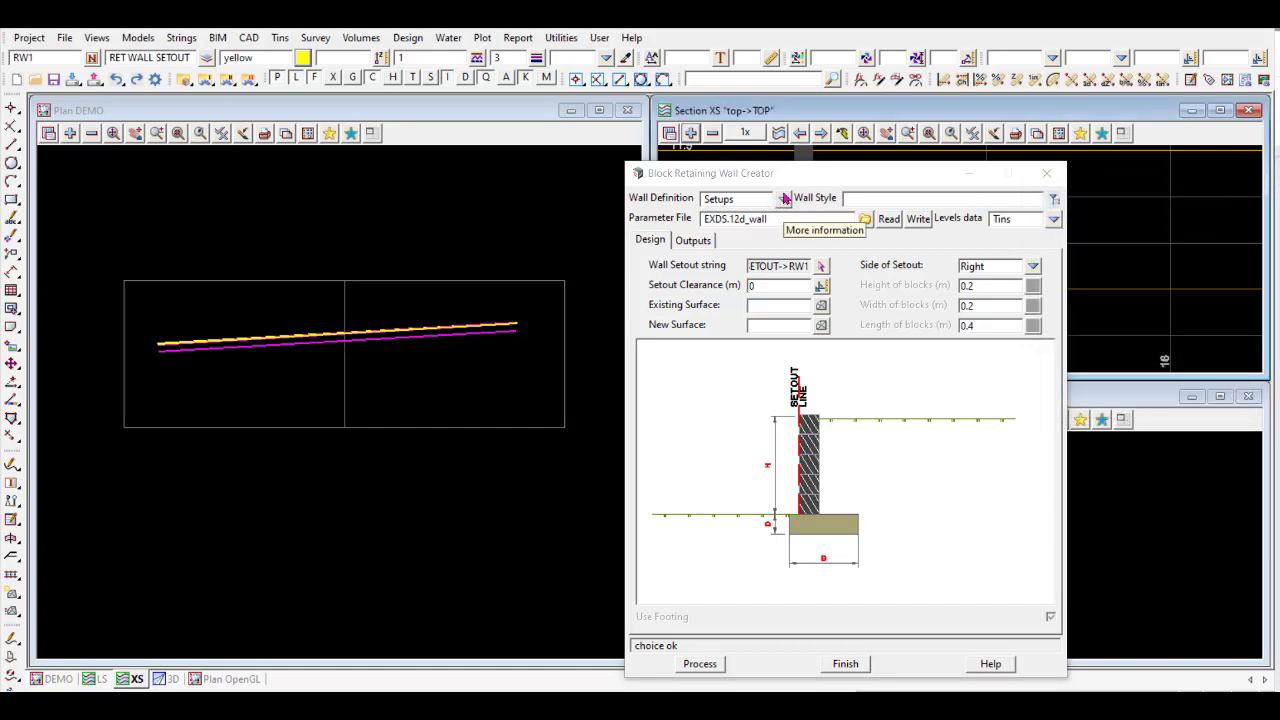
left_click(784, 199)
left_click(800, 235)
Apply the TYPE 1 'No batter at top EXDS' wall style with 0.200 × 0.200 × 0.400 blocks.
left_click(1055, 199)
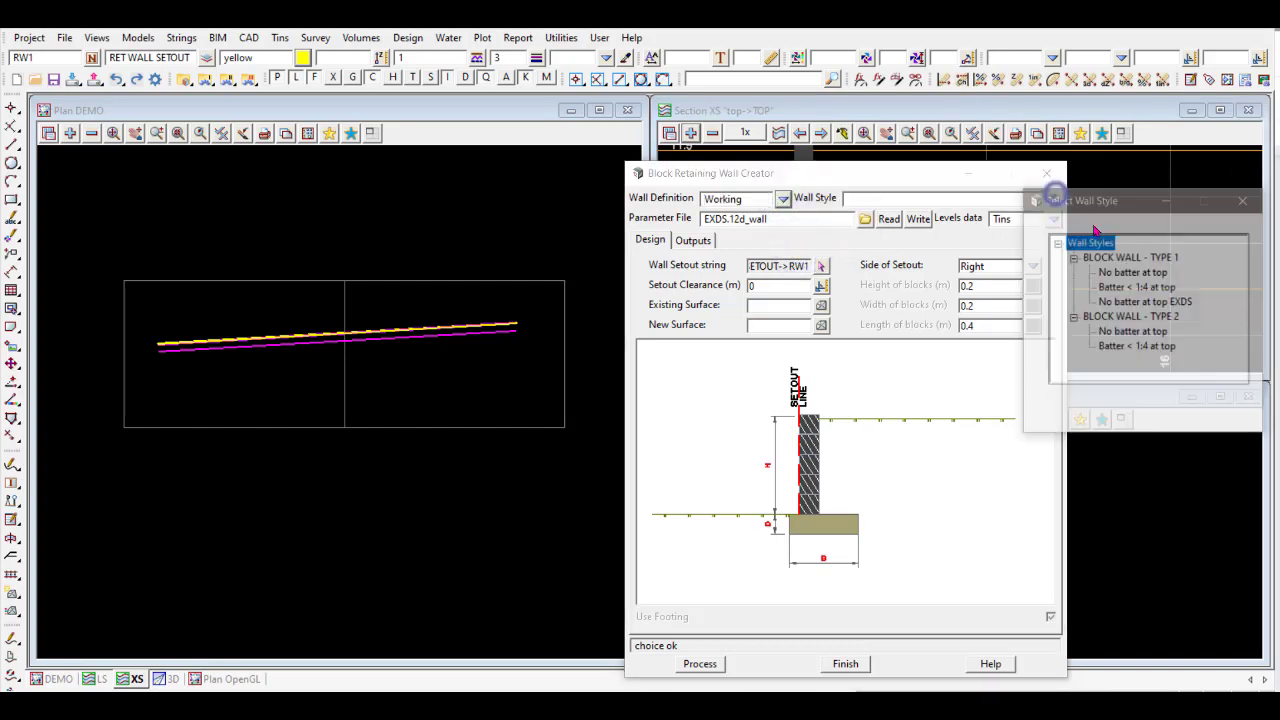
left_click(1170, 302)
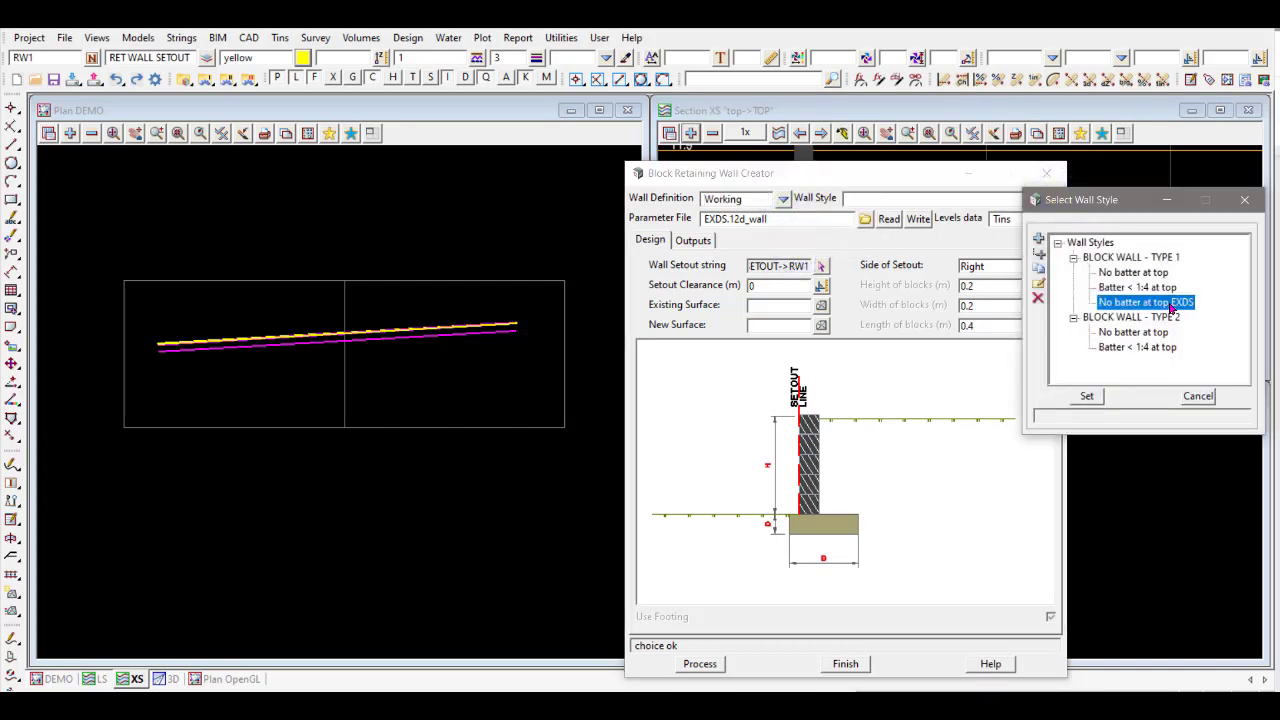
left_click(1080, 397)
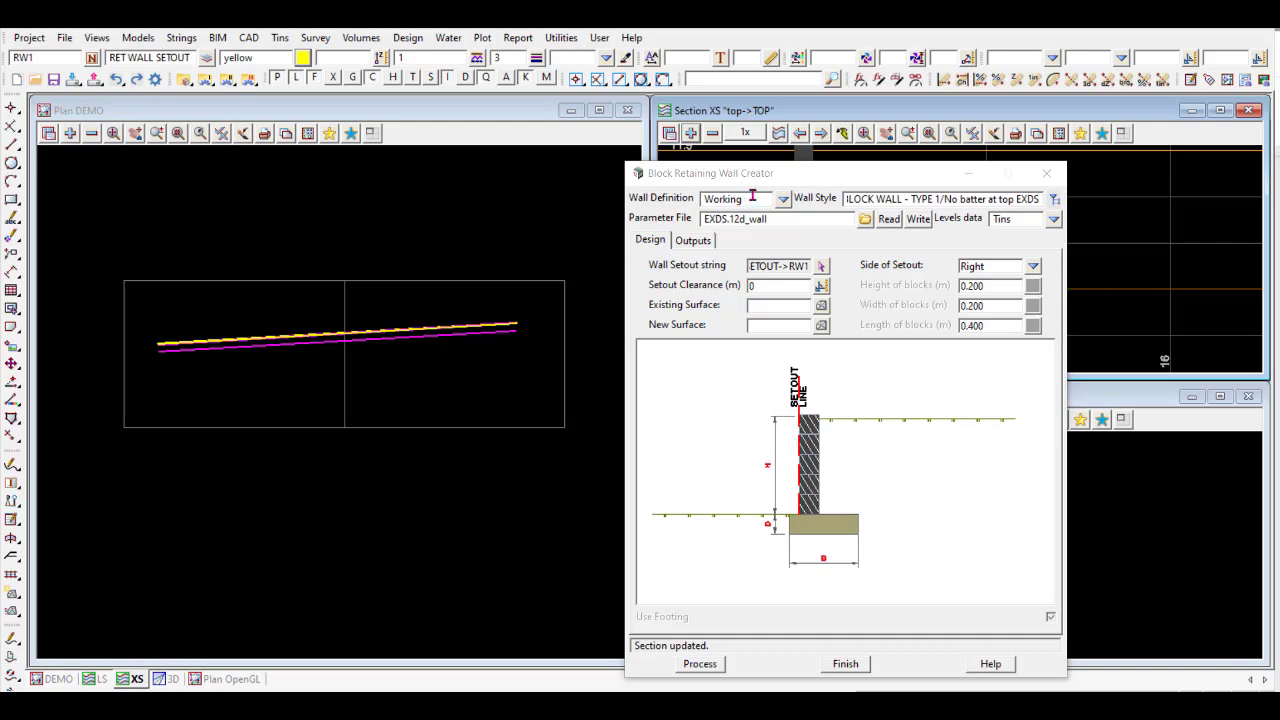
left_click_drag(769, 173, 687, 150)
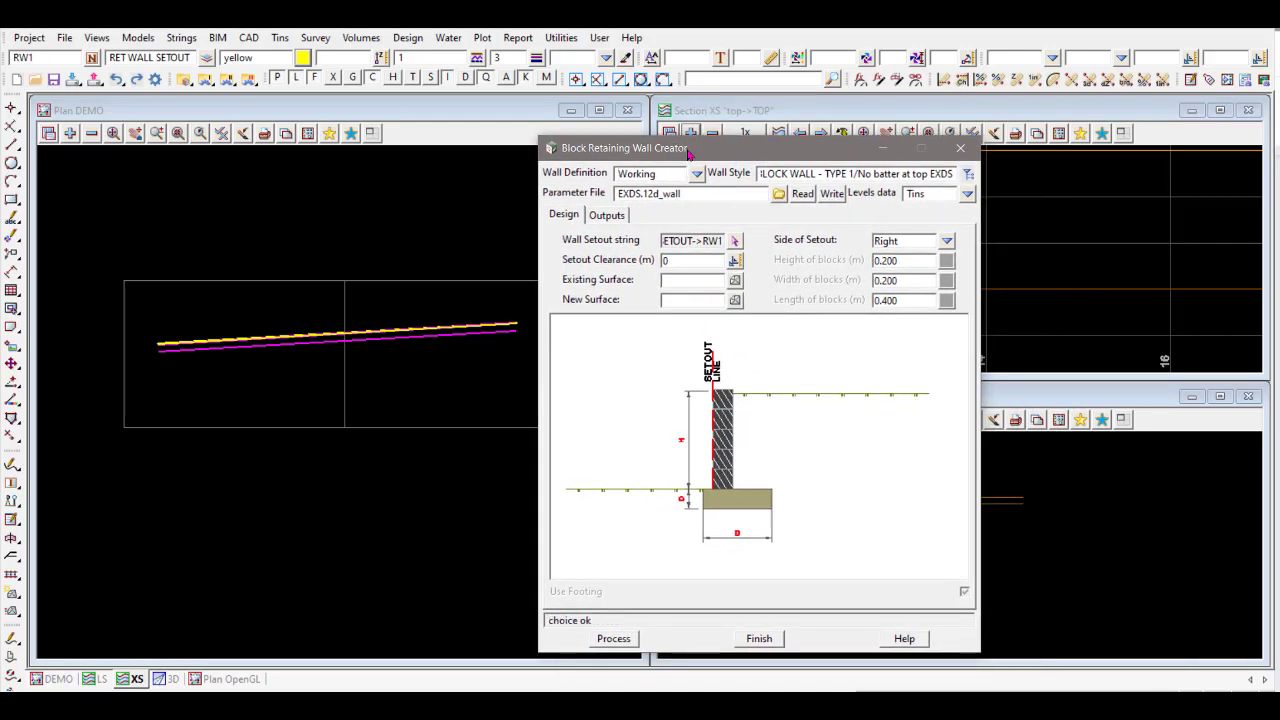